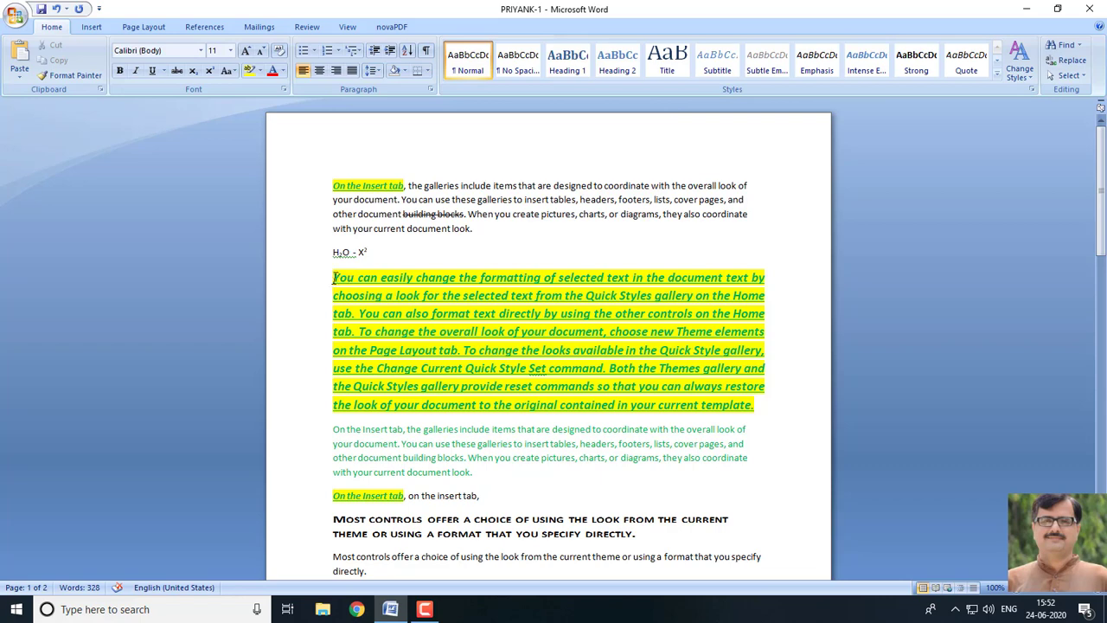
# Try the Heading 2, Heading 1, No Spacing and Normal styles in turn on the yellow-highlighted "You can easily change the formatting" paragraph
pyautogui.moveTo(334, 276); pyautogui.dragTo(761, 405)
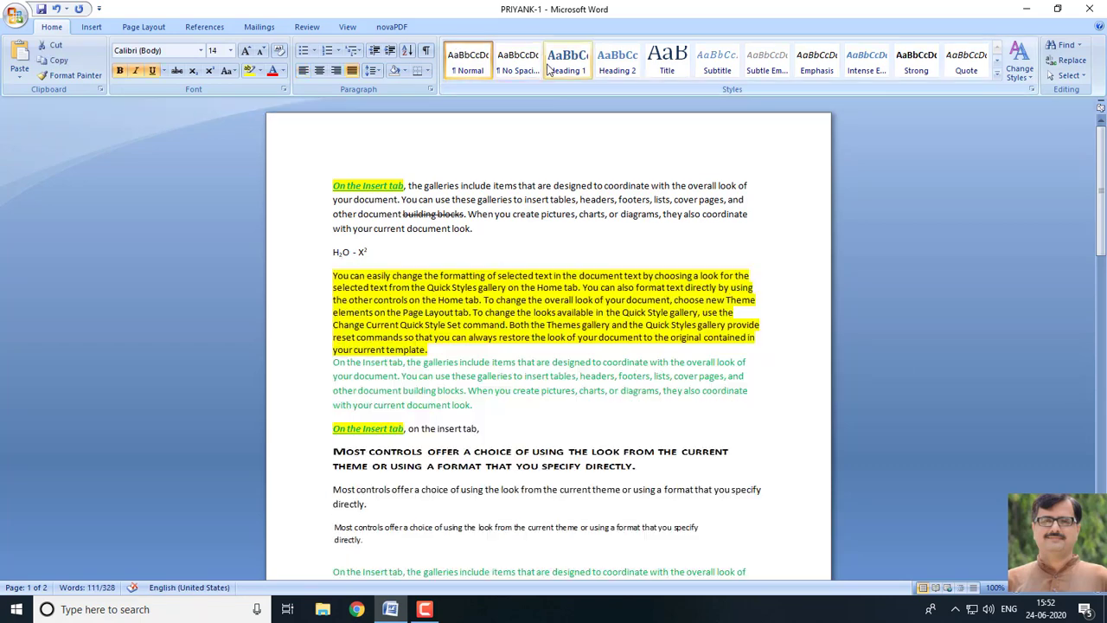
pyautogui.click(616, 62)
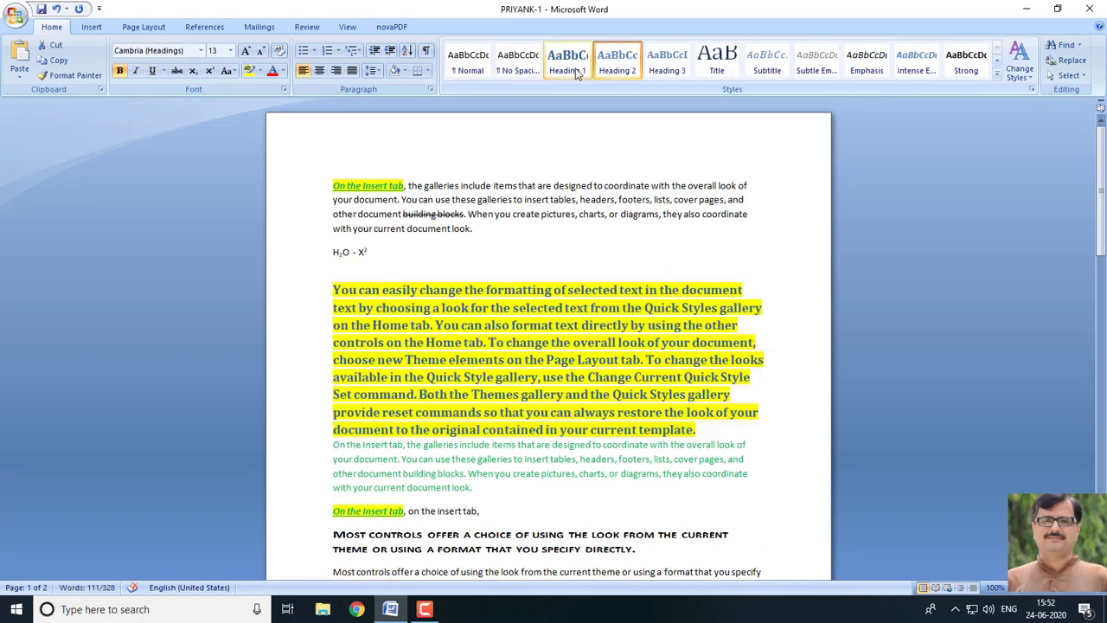
pyautogui.click(547, 71)
pyautogui.click(523, 65)
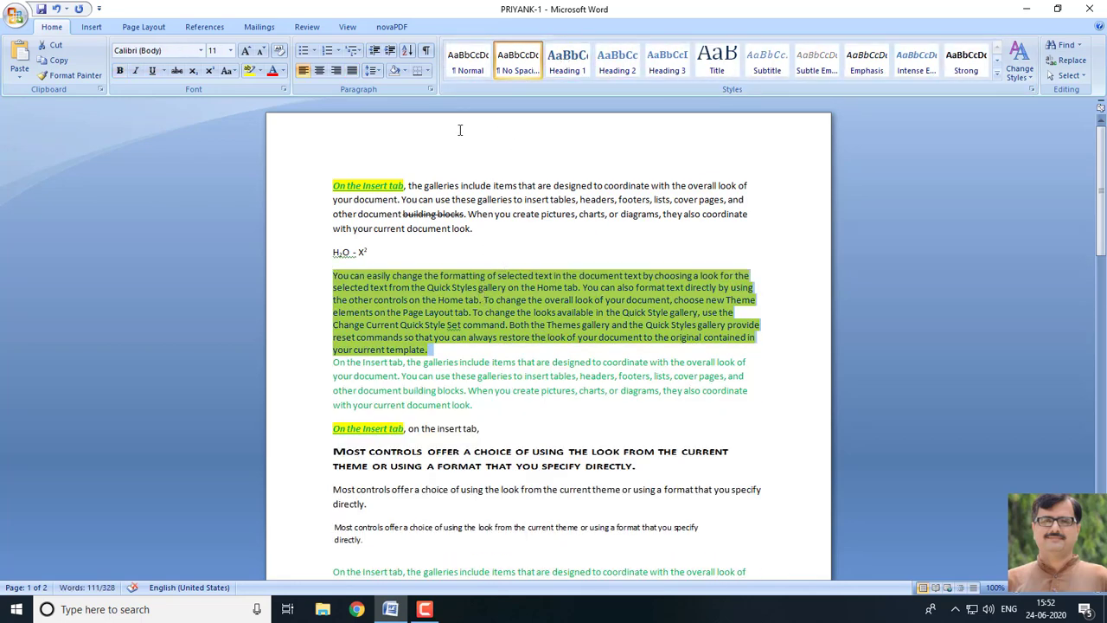
pyautogui.click(467, 54)
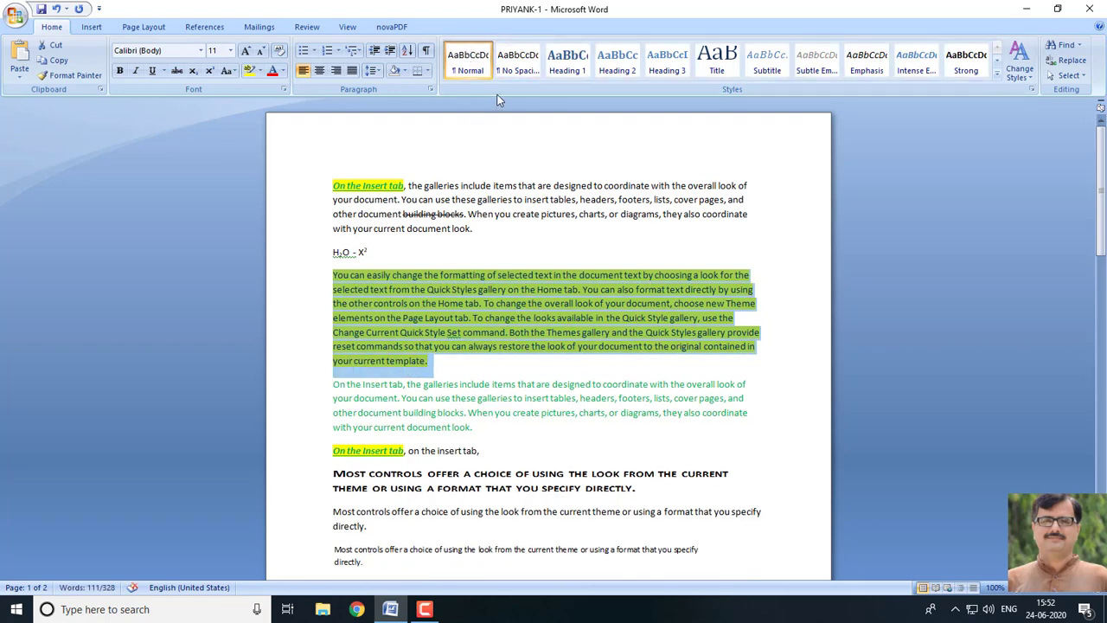
# Try the heading styles from Heading 2 through Heading 8 one after another on the selected highlighted paragraph
pyautogui.click(605, 62)
pyautogui.click(666, 62)
pyautogui.click(717, 63)
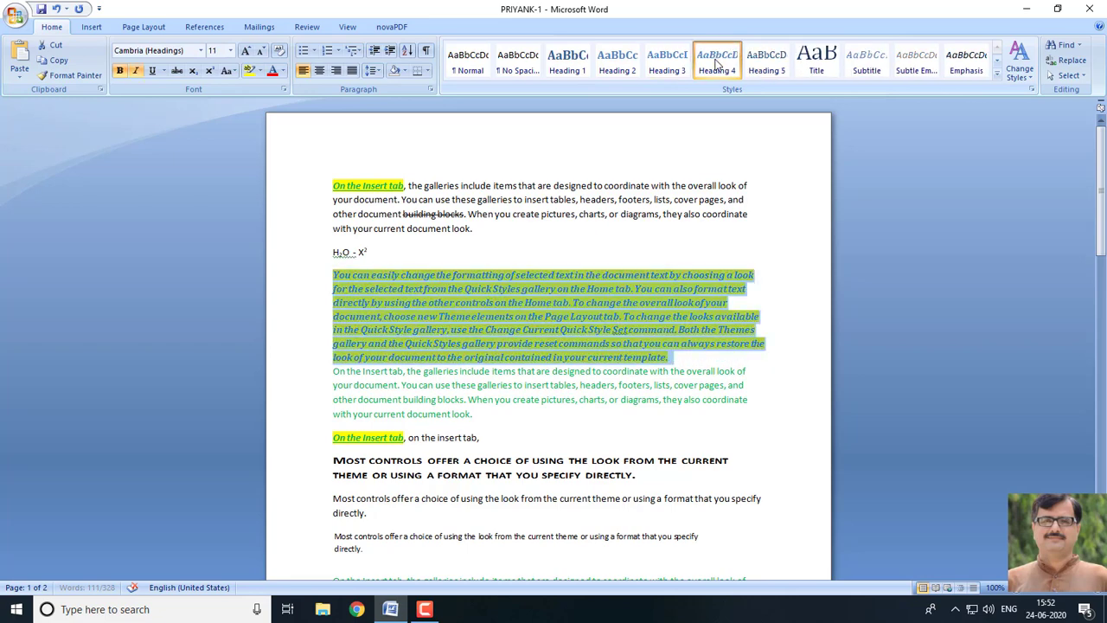
pyautogui.click(766, 63)
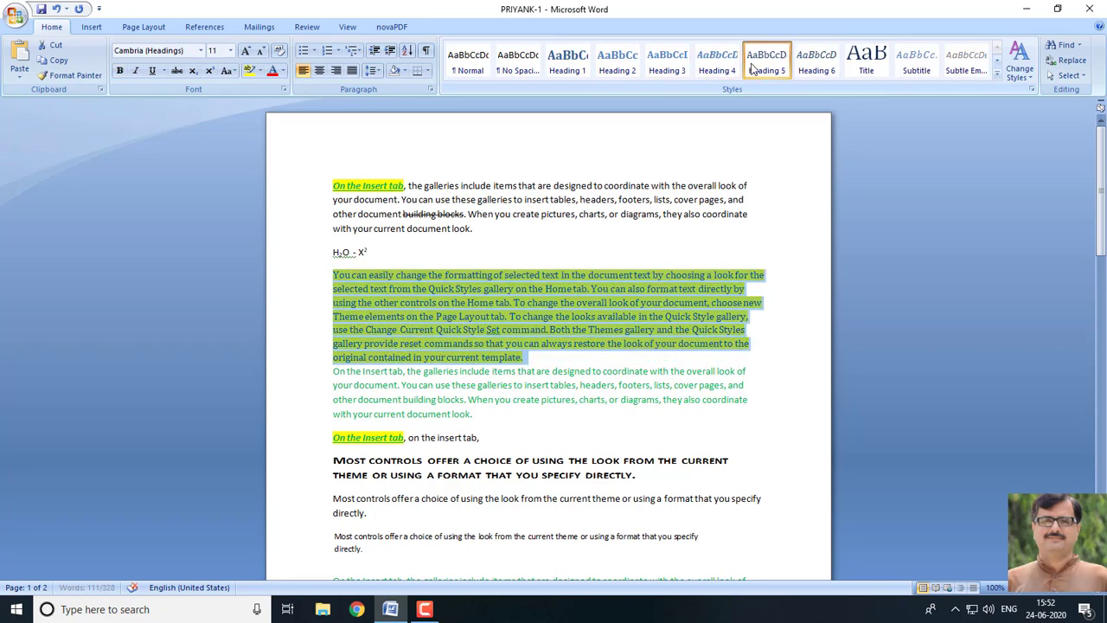
pyautogui.click(816, 62)
pyautogui.click(866, 62)
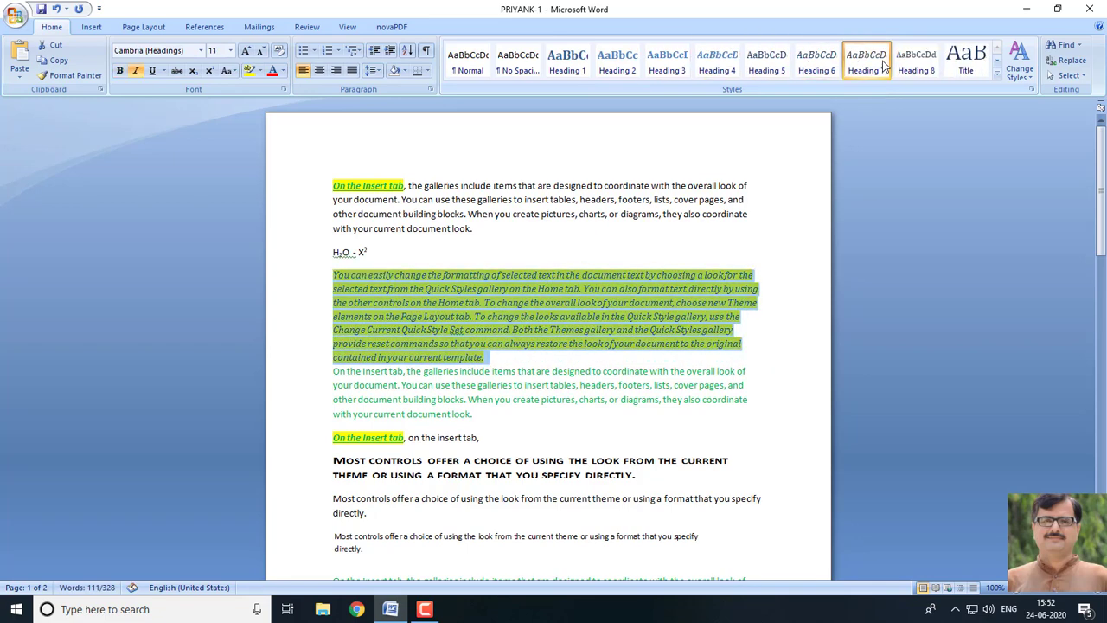
pyautogui.click(903, 62)
# Apply the List Paragraph style to the highlighted paragraph and deselect it
pyautogui.click(995, 75)
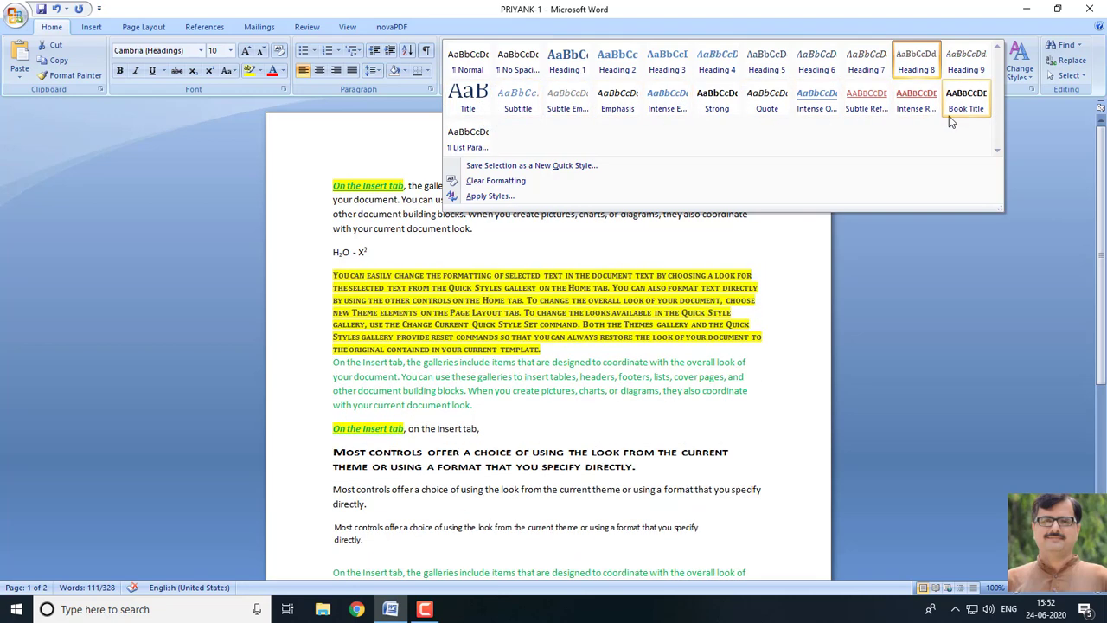
pyautogui.click(485, 146)
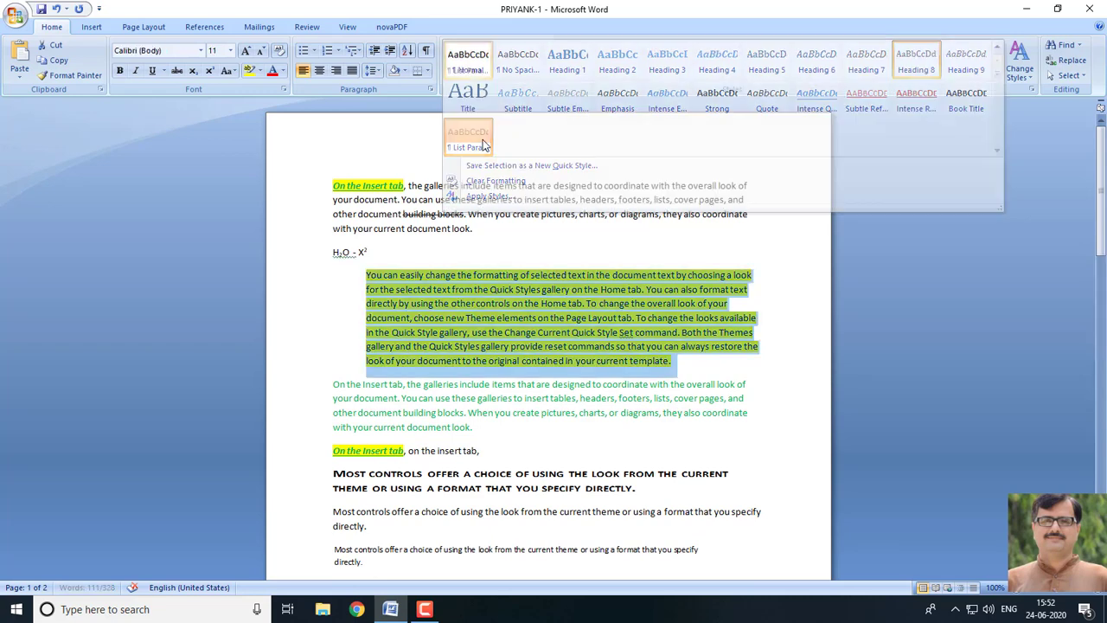
pyautogui.click(1021, 62)
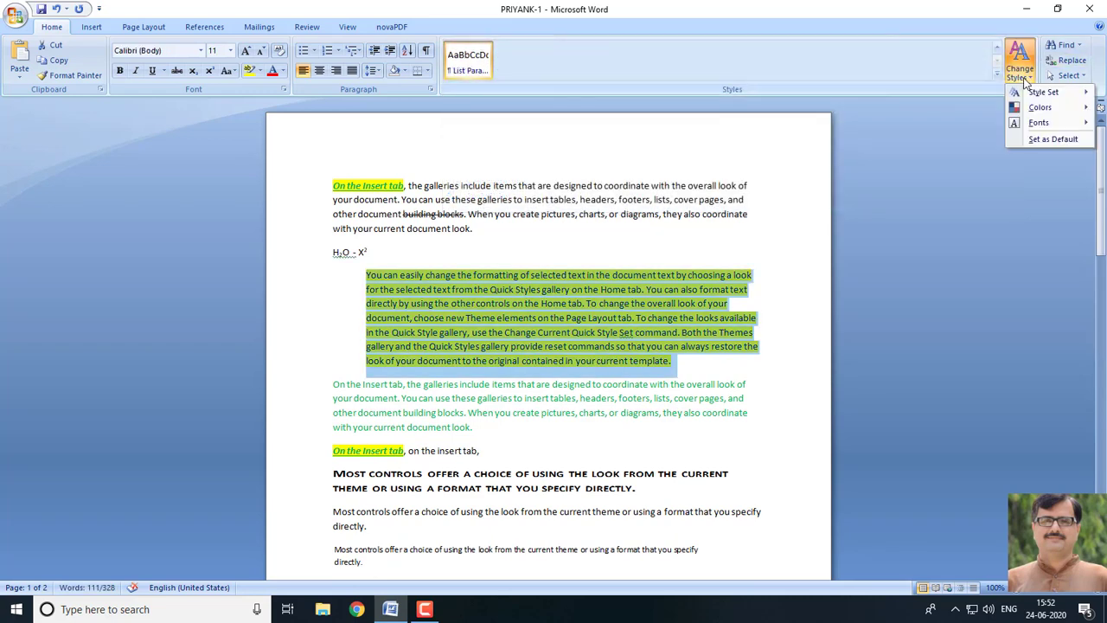
pyautogui.click(461, 71)
pyautogui.click(595, 279)
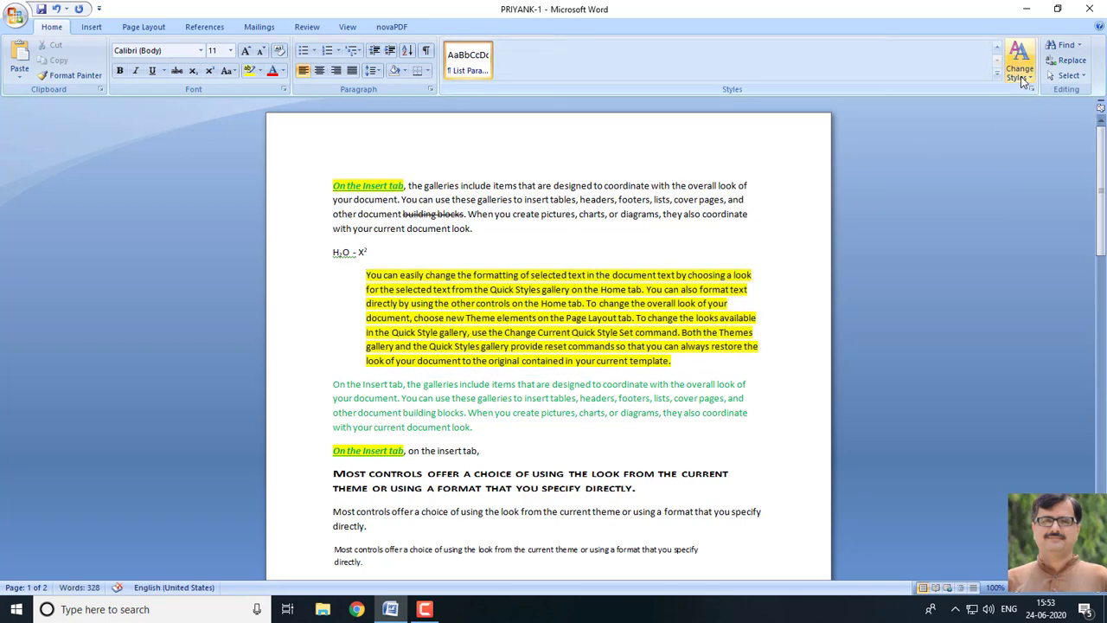
# Change the document's style set to Default (Black and White) and return to the first row of quick styles
pyautogui.click(1024, 75)
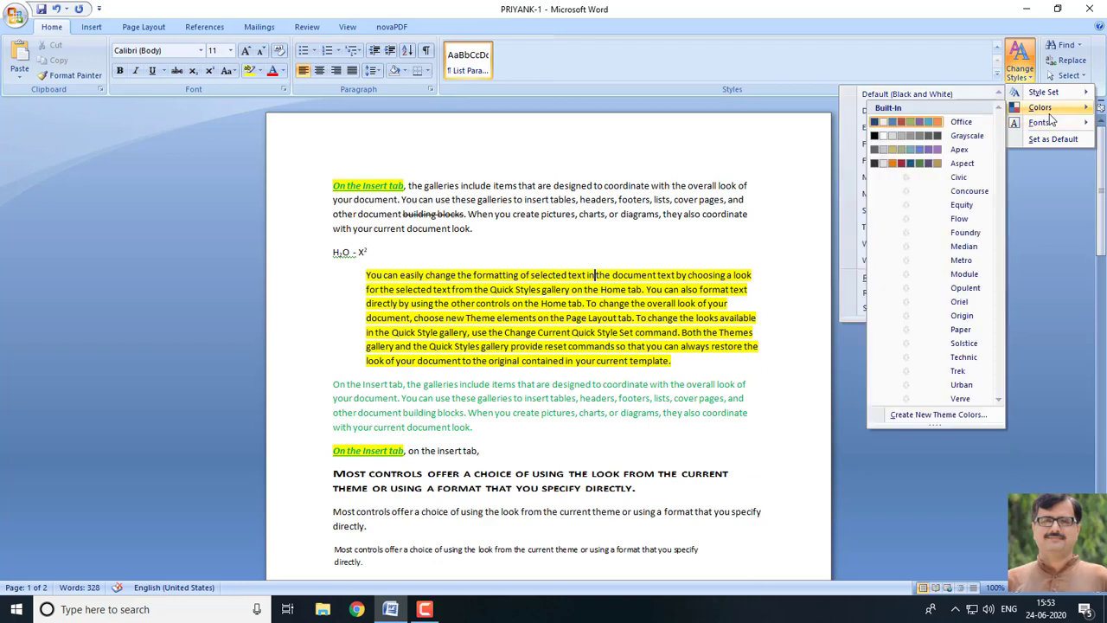
pyautogui.moveTo(1049, 127)
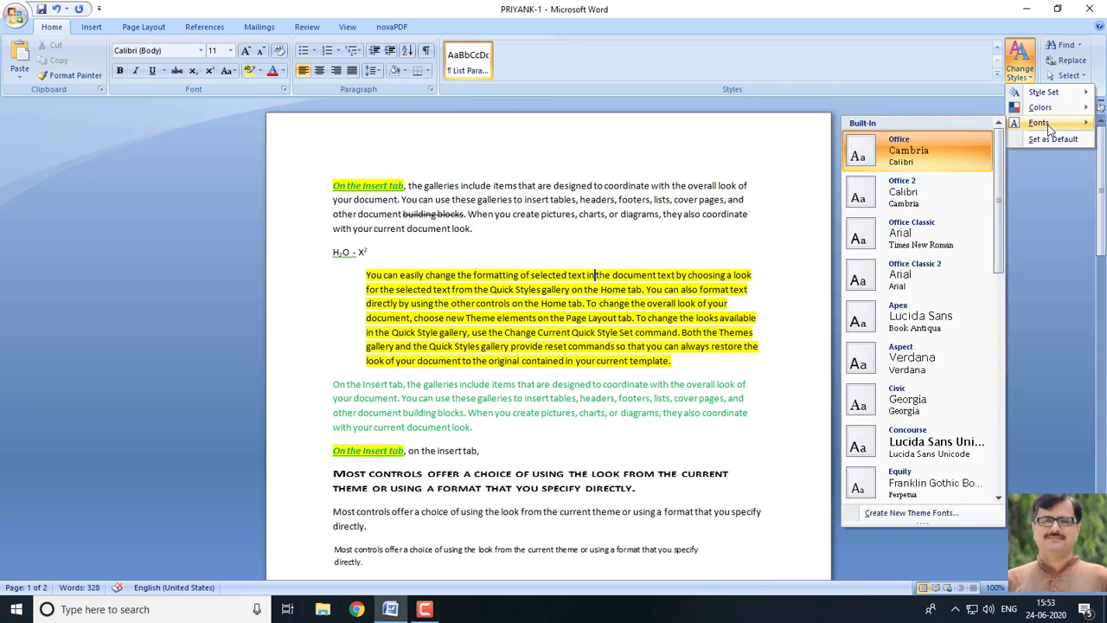
pyautogui.moveTo(1057, 93)
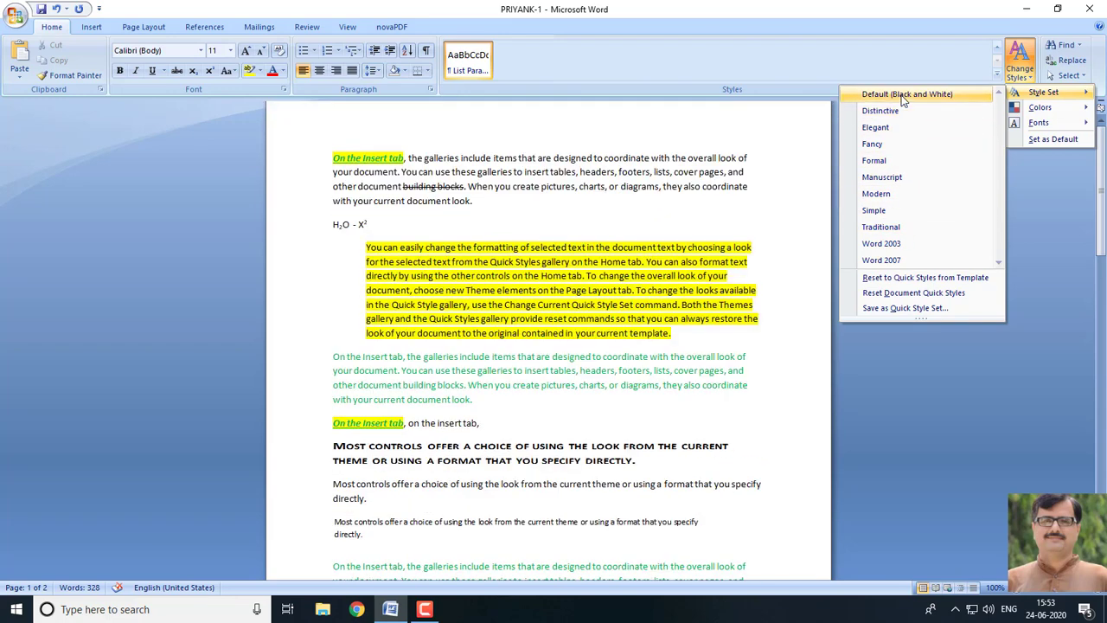
pyautogui.click(901, 96)
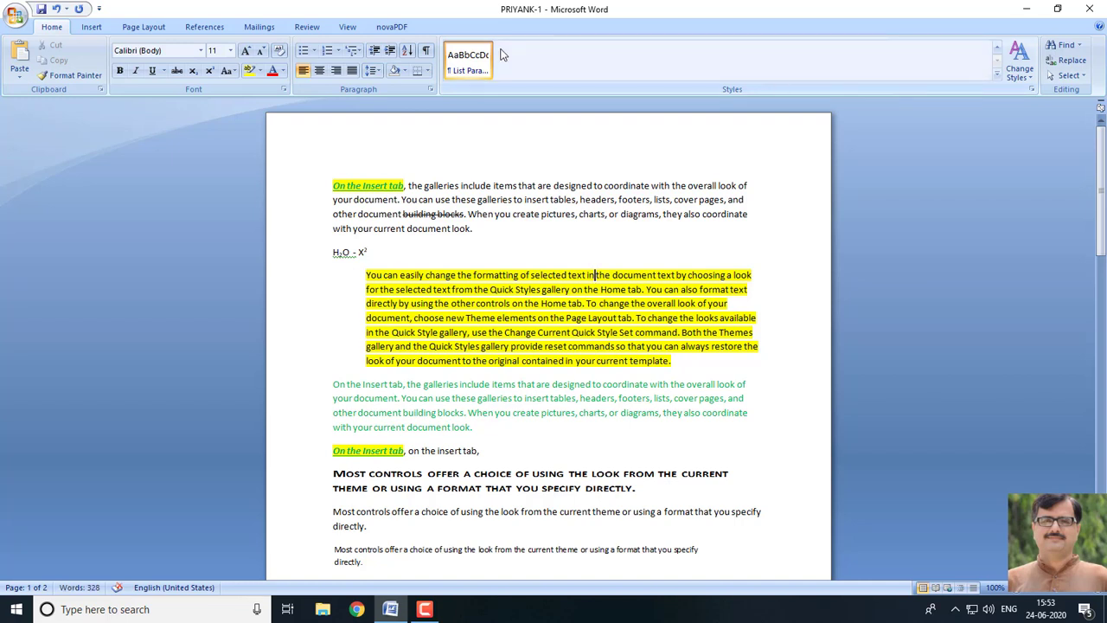
pyautogui.click(996, 48)
pyautogui.click(996, 48)
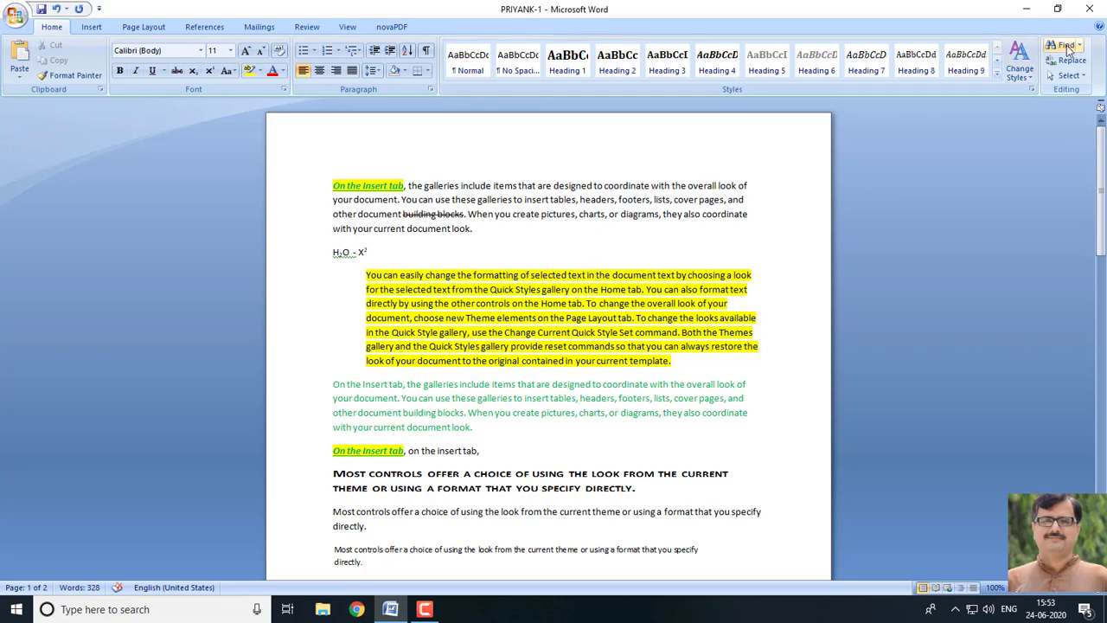
pyautogui.click(1069, 51)
pyautogui.moveTo(634, 127); pyautogui.dragTo(793, 313)
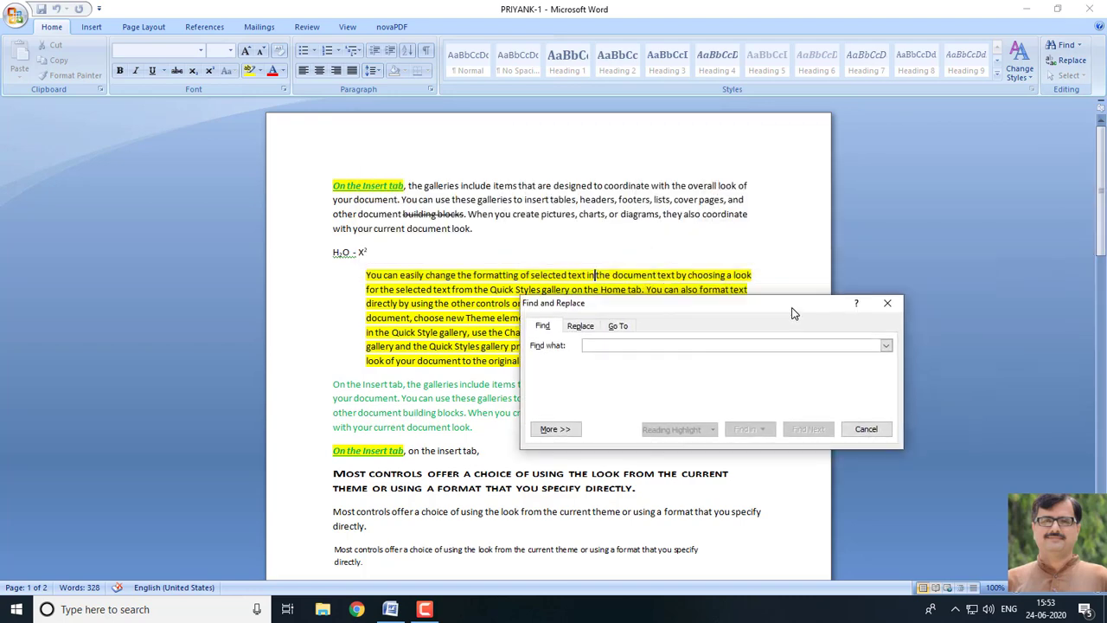
pyautogui.click(479, 201)
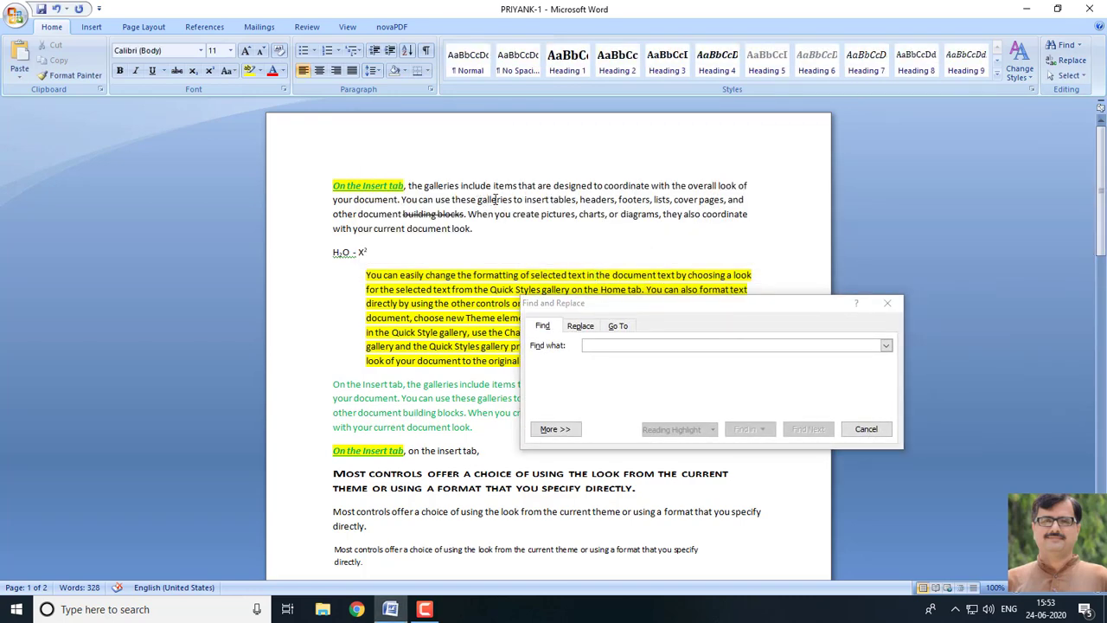
pyautogui.click(887, 303)
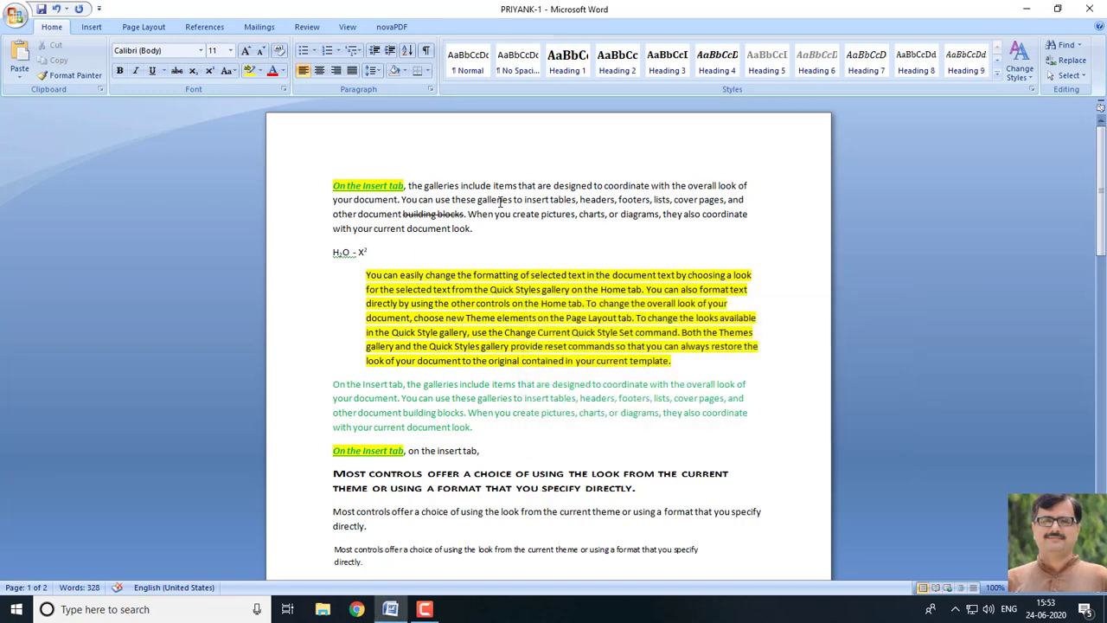
# Select the word "tables" in the first paragraph and replace that occurrence with "Chairs" using Find and Replace
pyautogui.moveTo(548, 200); pyautogui.dragTo(572, 199)
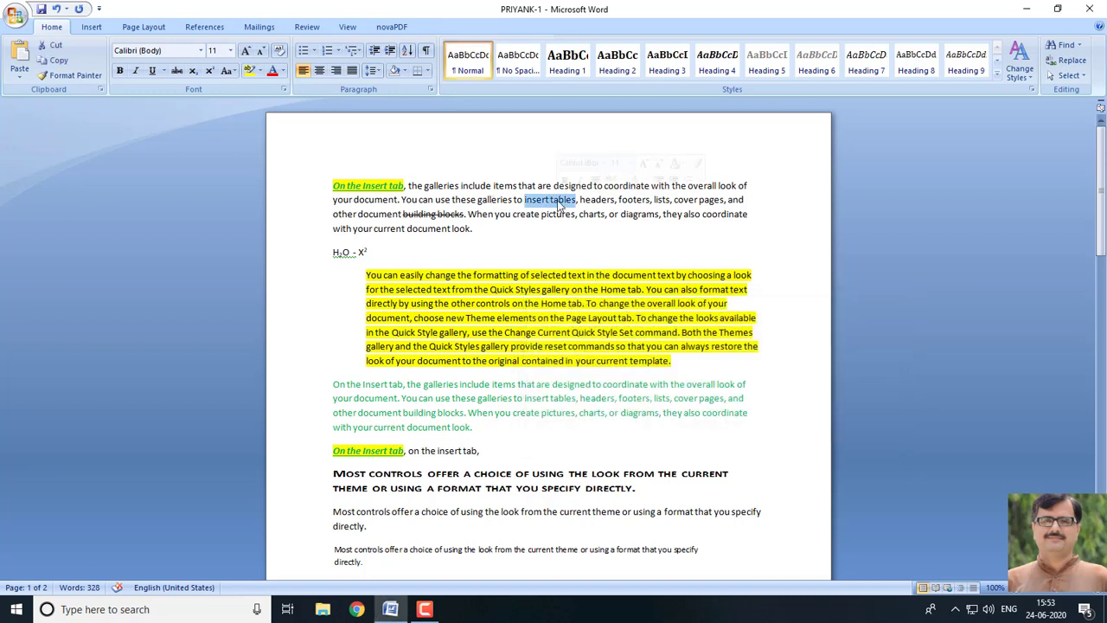
pyautogui.click(553, 200)
pyautogui.doubleClick(560, 200)
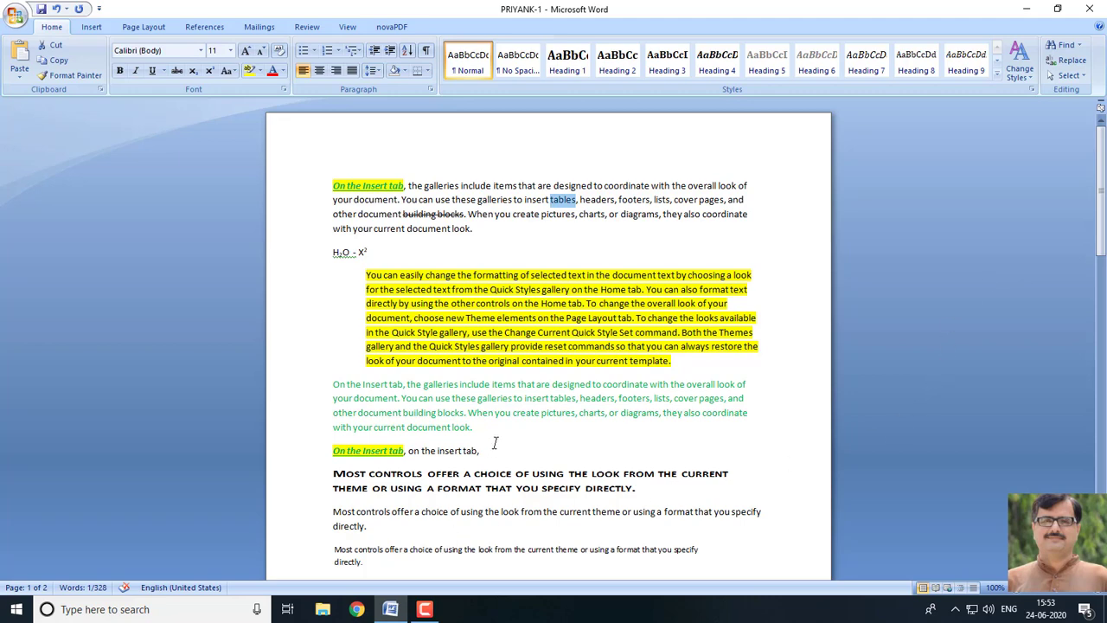
pyautogui.hotkey('ctrl', 'f')
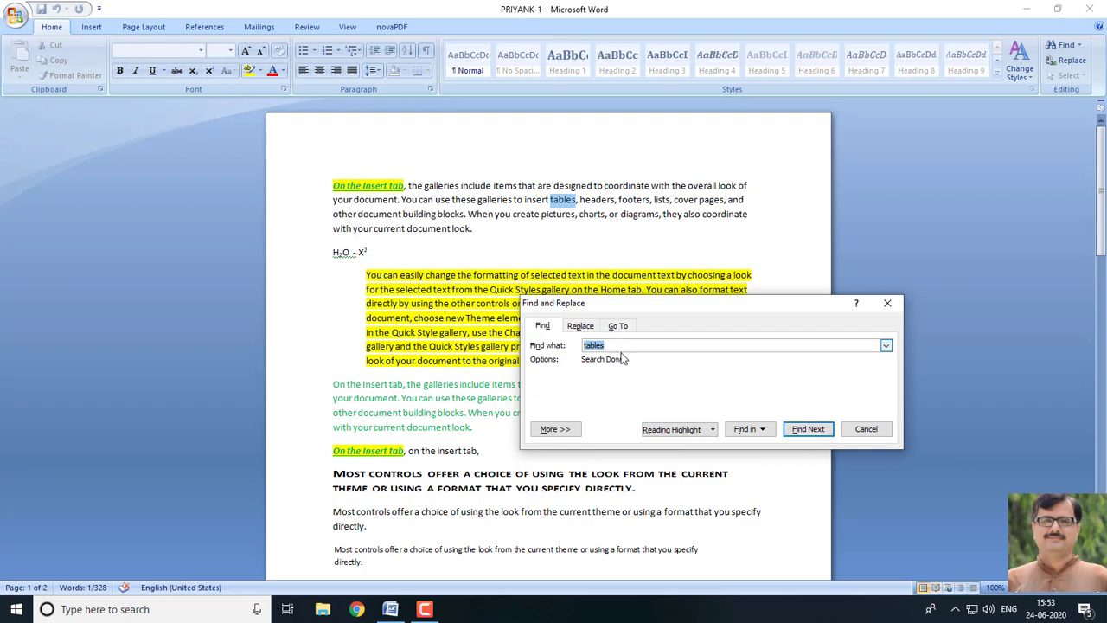
pyautogui.click(578, 326)
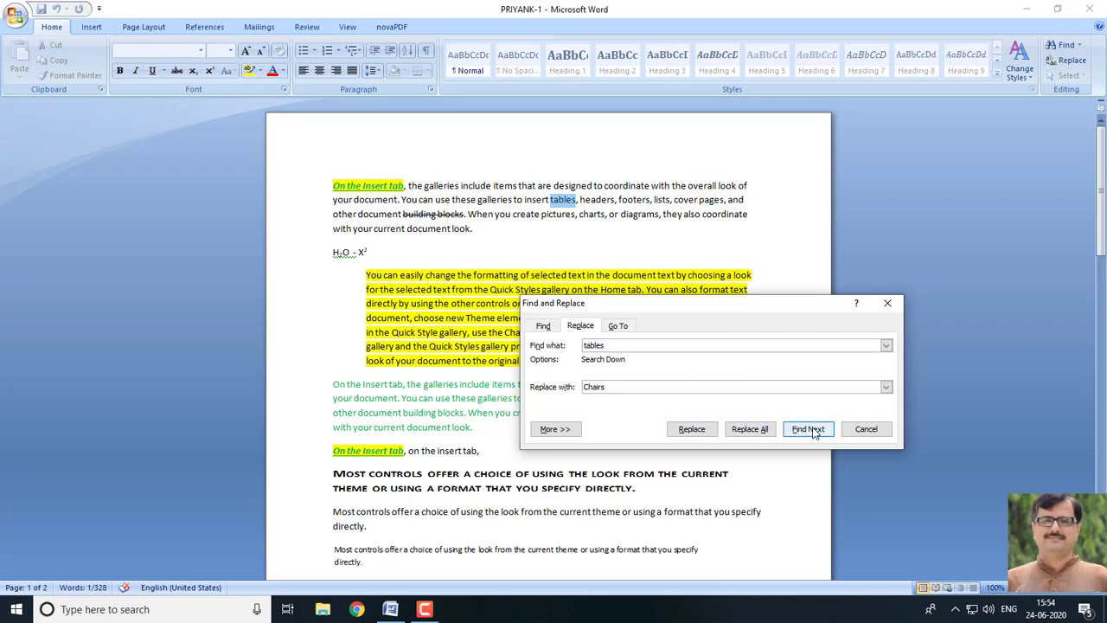
pyautogui.click(692, 433)
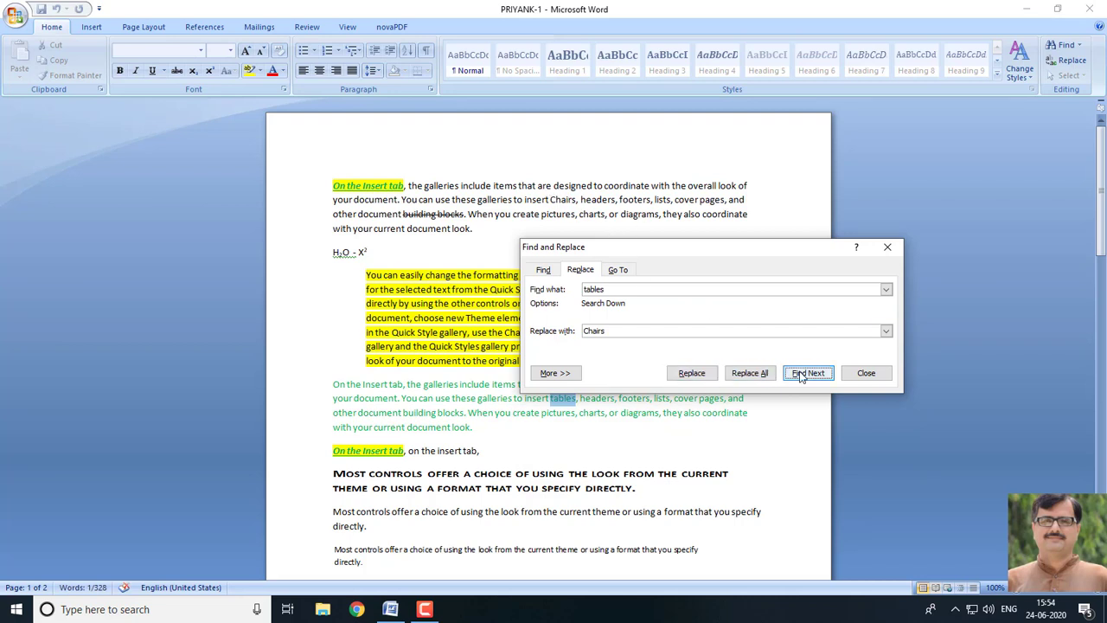
# Replace the remaining occurrences of "tables" with "Chairs" one by one, continuing the search from the document's beginning until it finishes
pyautogui.moveTo(629, 257); pyautogui.dragTo(762, 198)
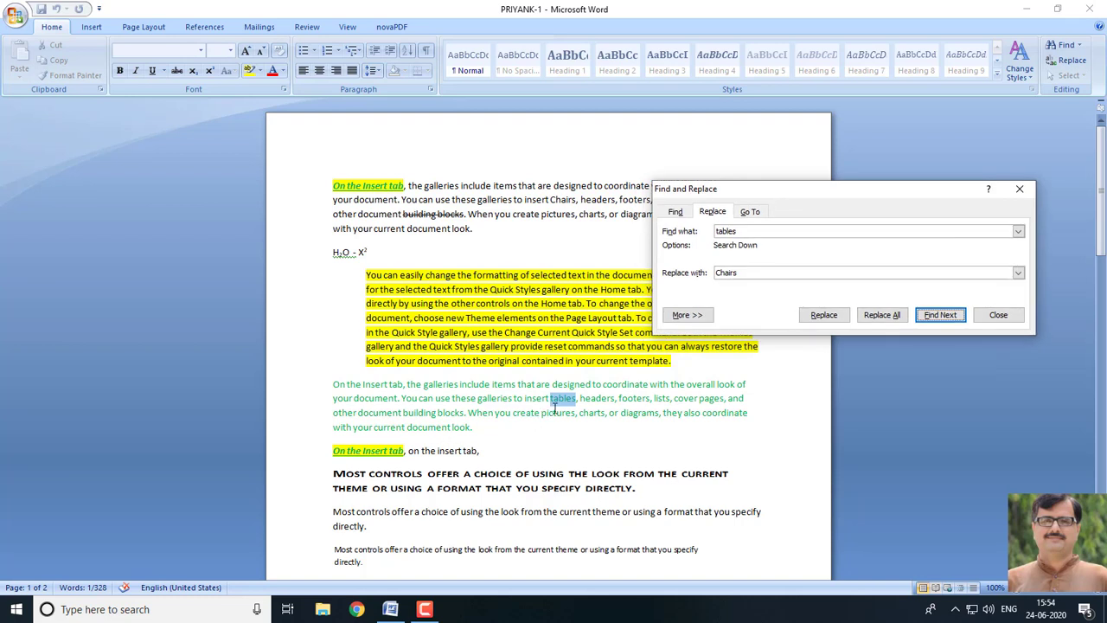
pyautogui.click(844, 316)
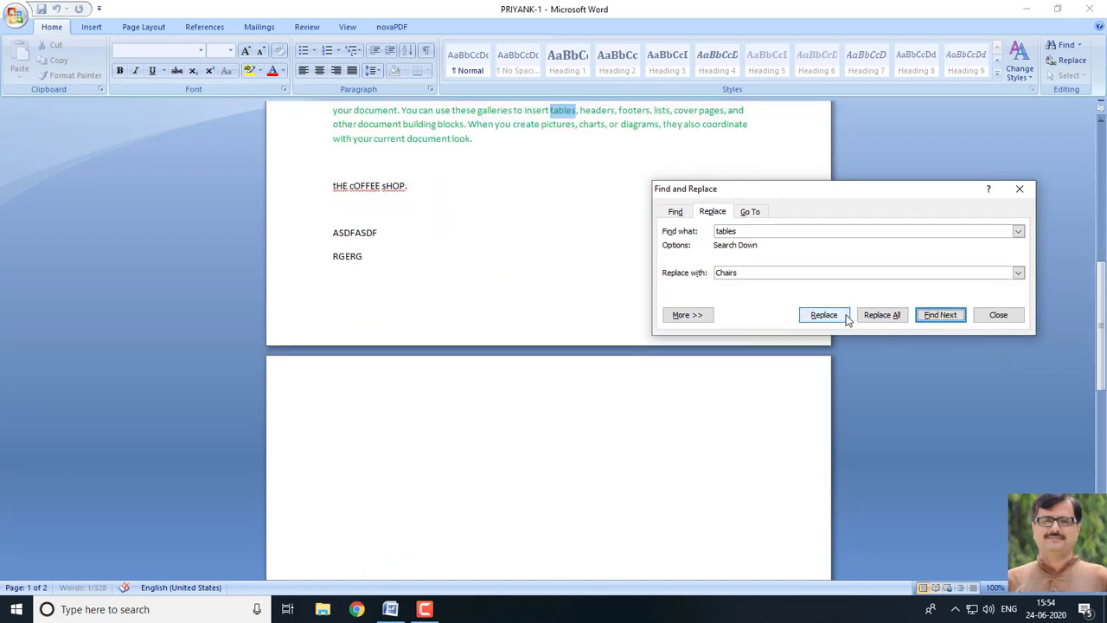
pyautogui.click(821, 315)
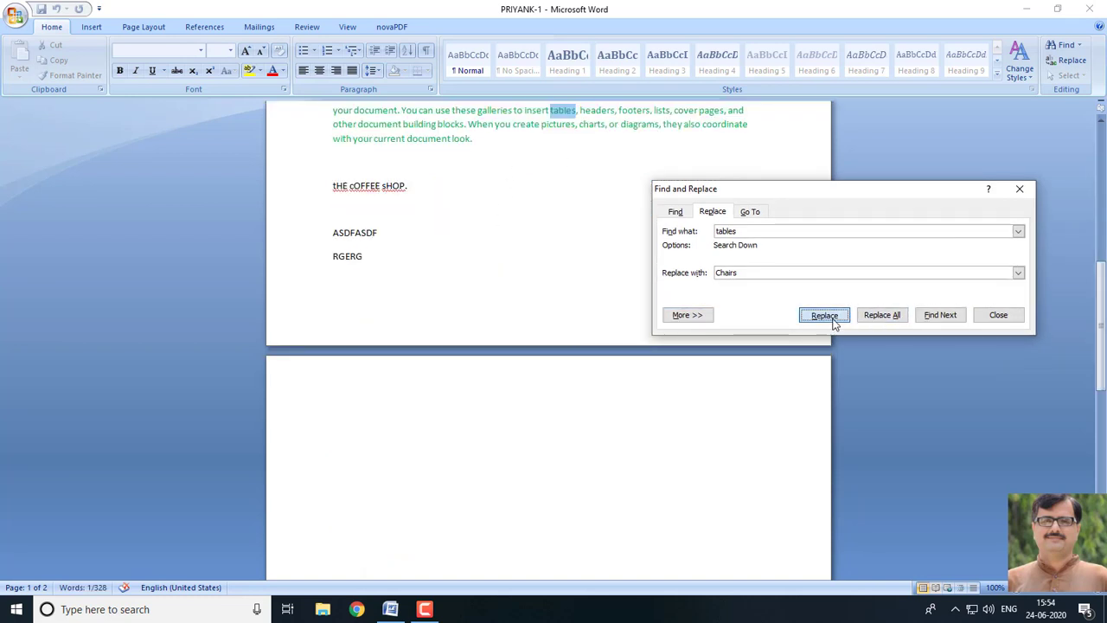
pyautogui.click(527, 343)
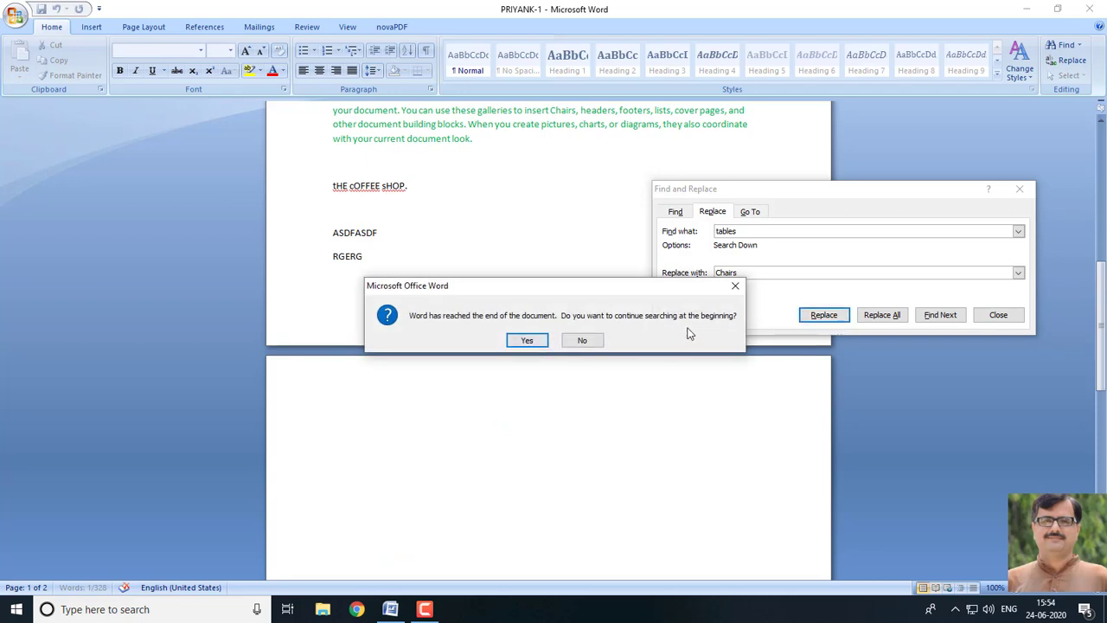
pyautogui.click(517, 342)
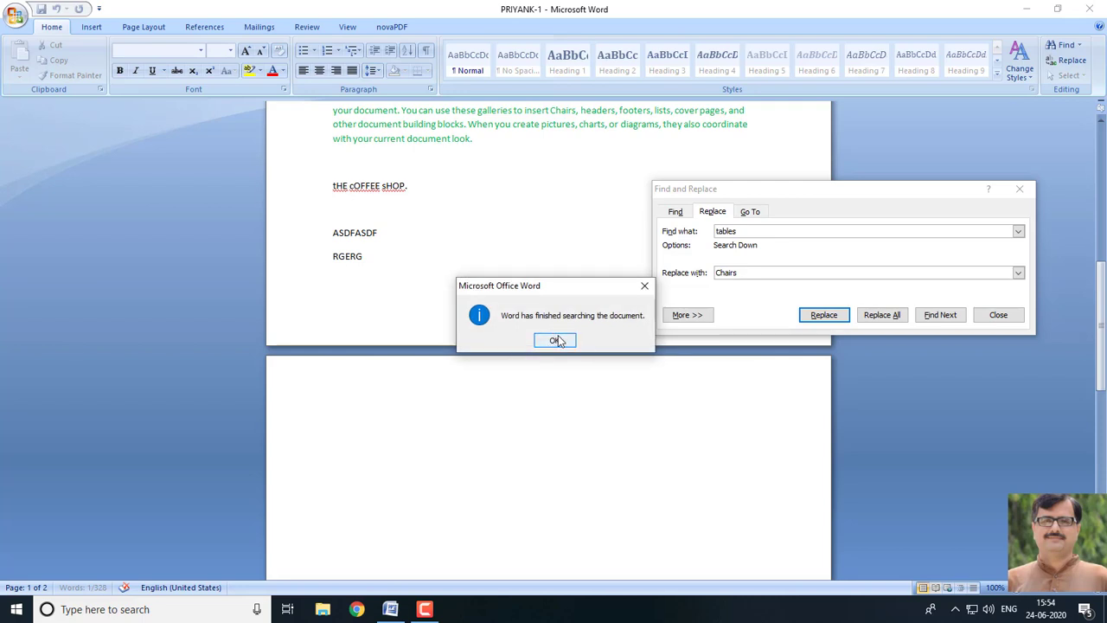
pyautogui.click(558, 341)
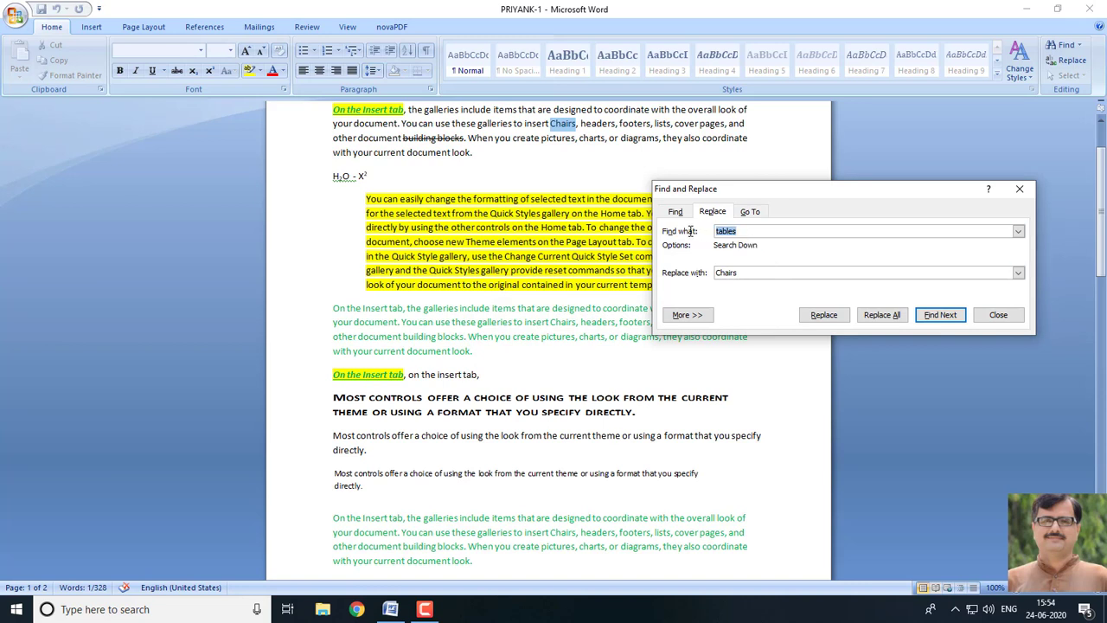
# Try to replace all occurrences of "Charis" with "tables", continuing the search from the beginning of the document
pyautogui.write('Charis')
pyautogui.moveTo(757, 274); pyautogui.dragTo(679, 267)
pyautogui.write('tables')
pyautogui.click(869, 317)
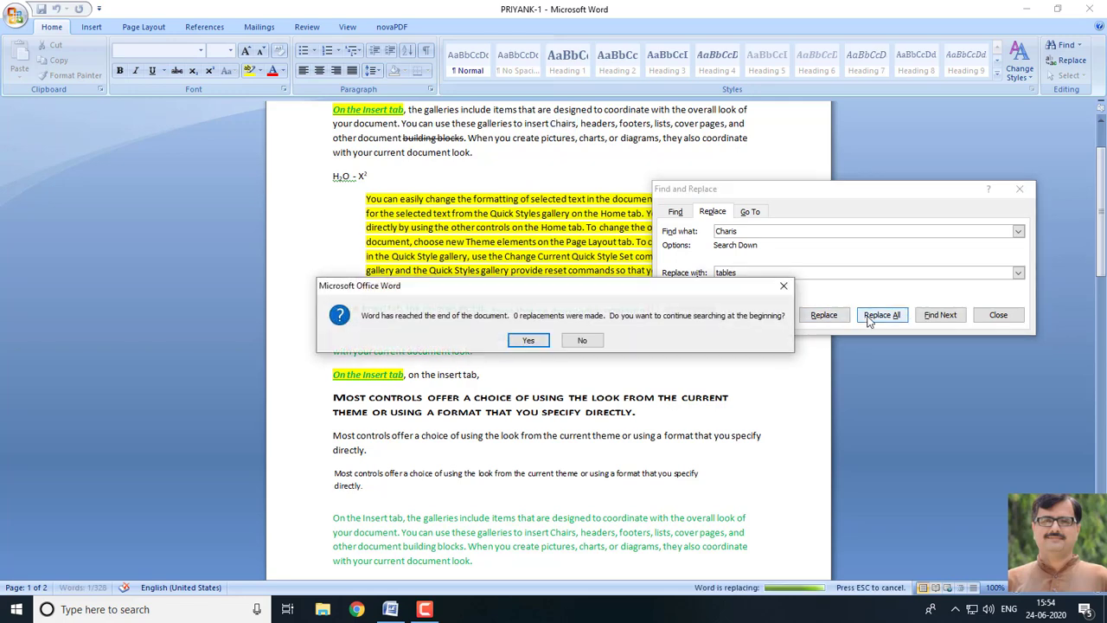
pyautogui.click(524, 338)
# Correct the search text to "Chairs" and replace all its occurrences in the whole document with "tables"
pyautogui.click(749, 232)
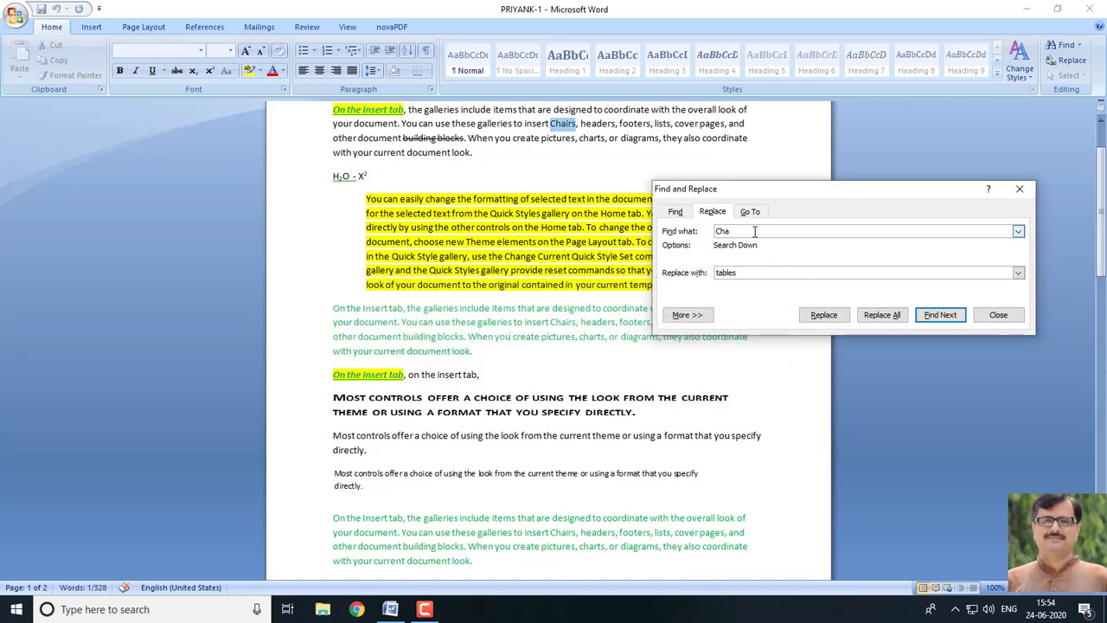
pyautogui.write('irs')
pyautogui.click(882, 314)
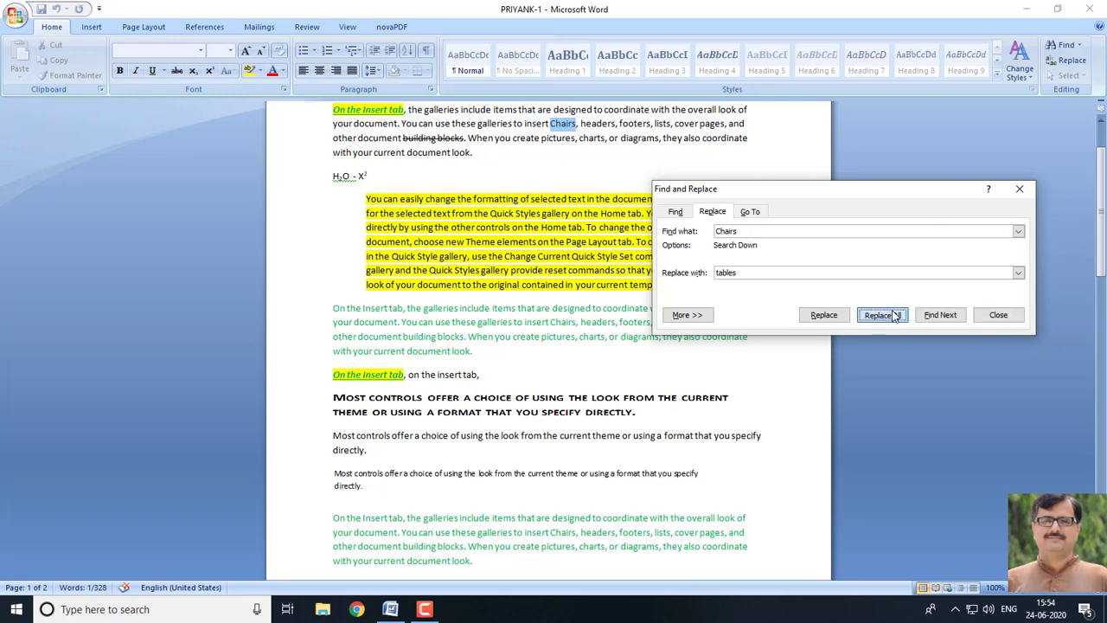
pyautogui.click(528, 340)
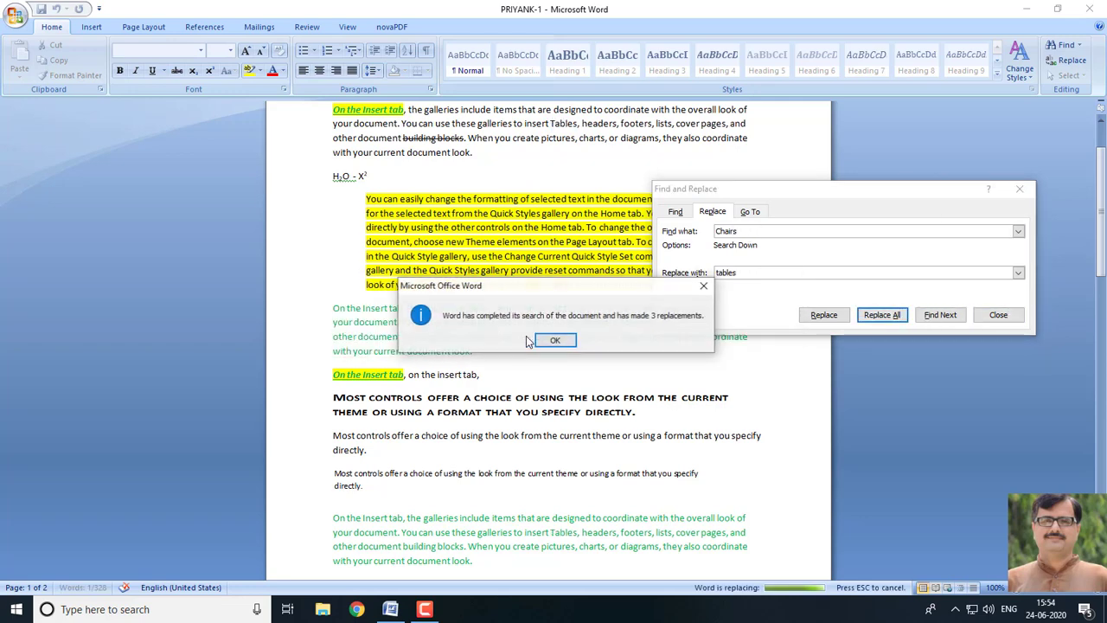
pyautogui.click(570, 340)
# Expand the additional search options in Find and Replace and look over its Find, Replace and Go To functions
pyautogui.click(684, 315)
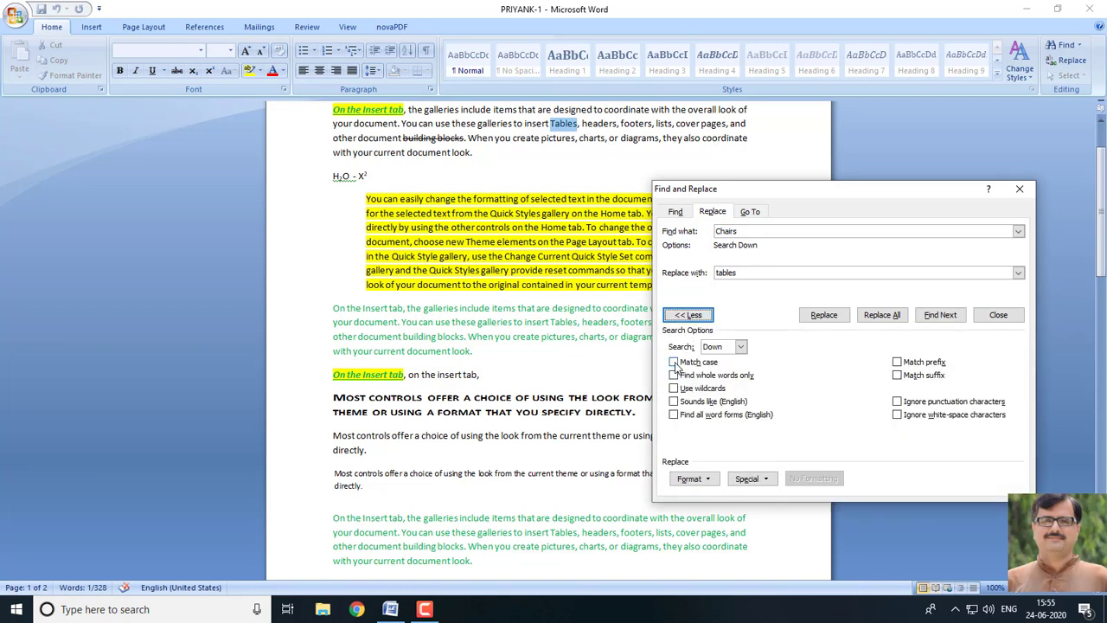
pyautogui.click(717, 231)
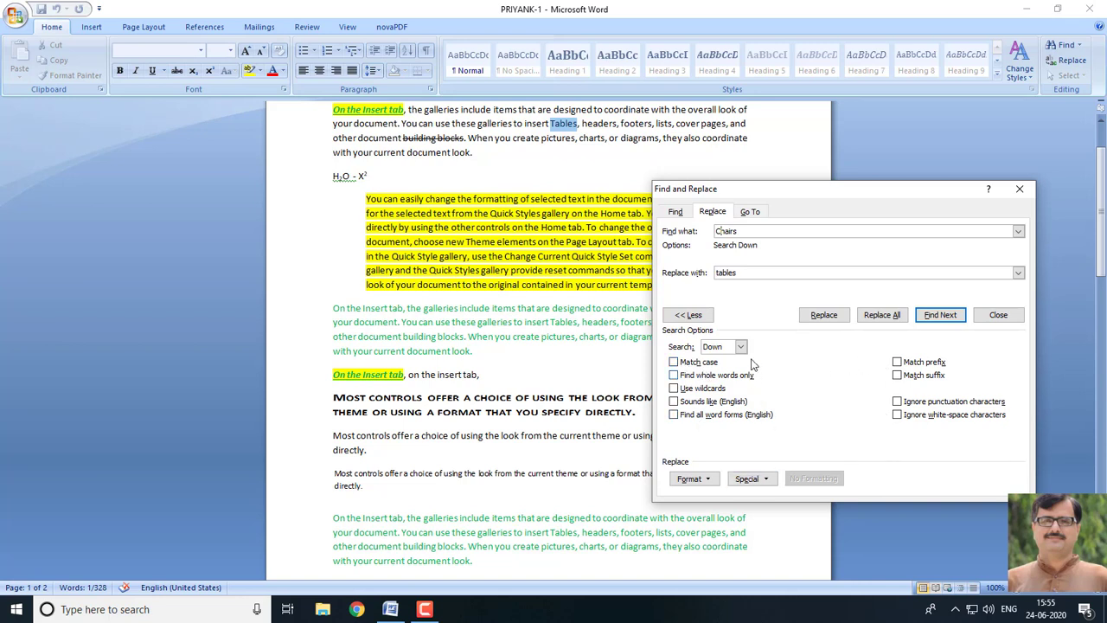
pyautogui.click(750, 212)
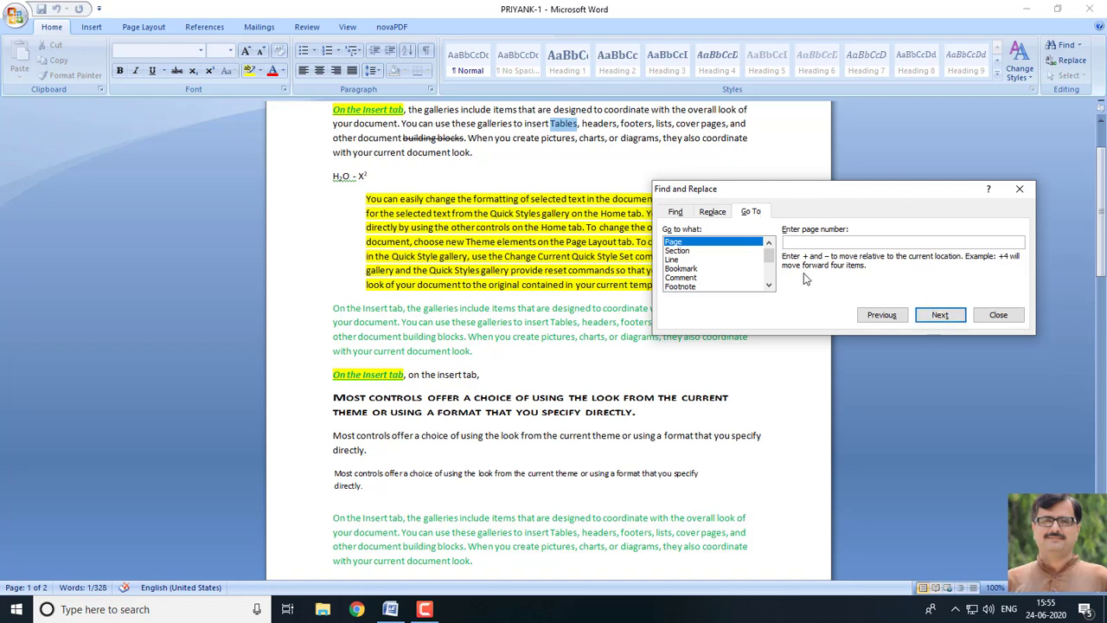
pyautogui.click(678, 215)
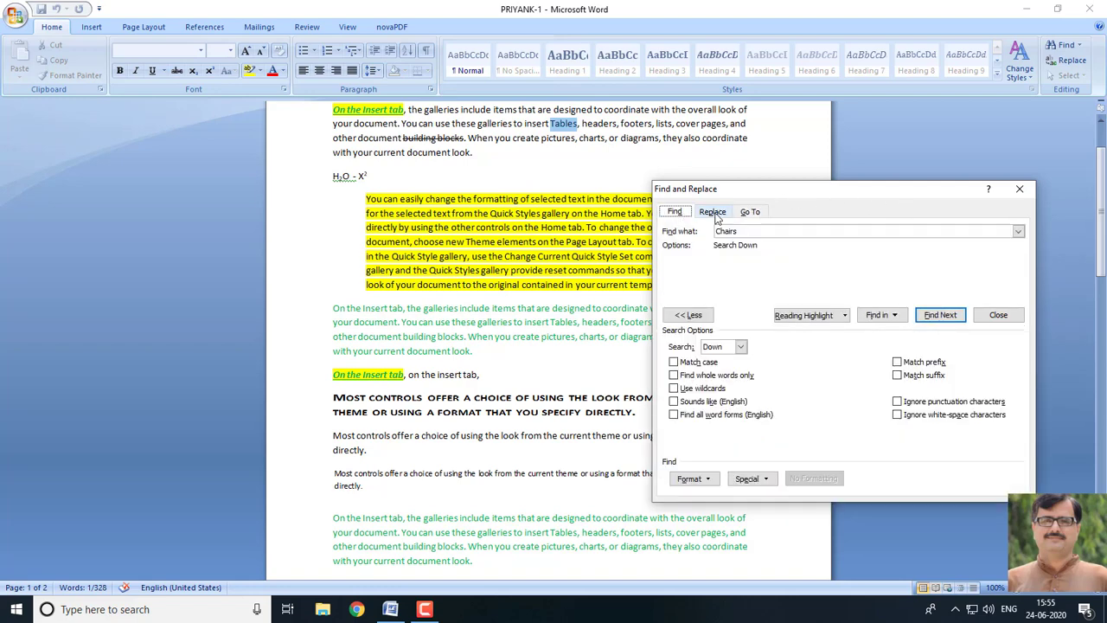
pyautogui.click(713, 215)
# Use Go To to jump to line 2 and to line 4, and close the dialog
pyautogui.click(749, 212)
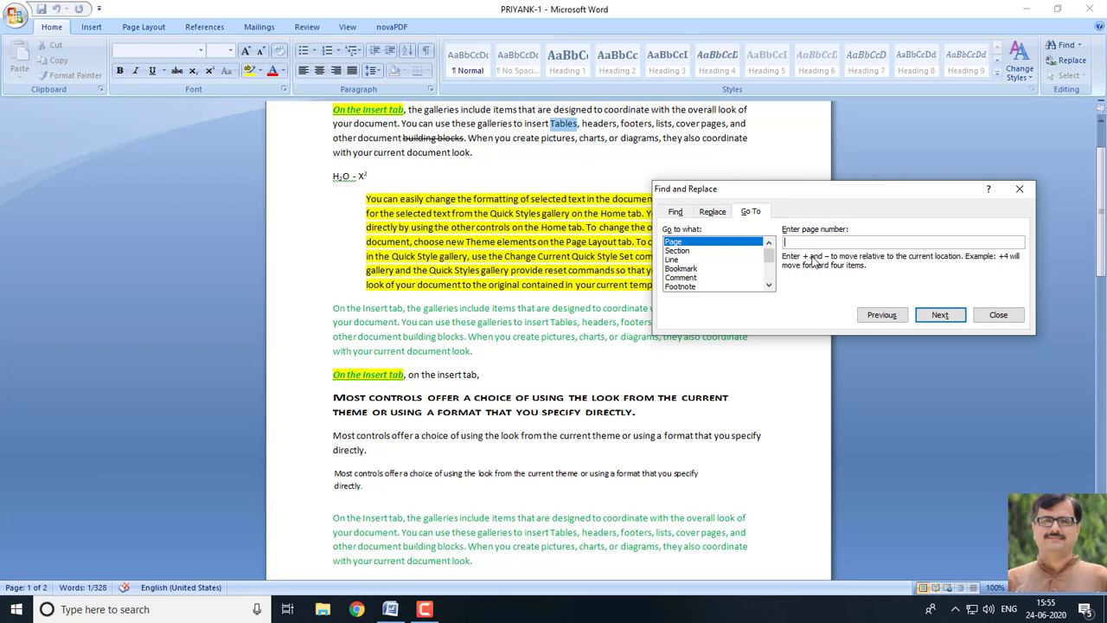
pyautogui.click(715, 261)
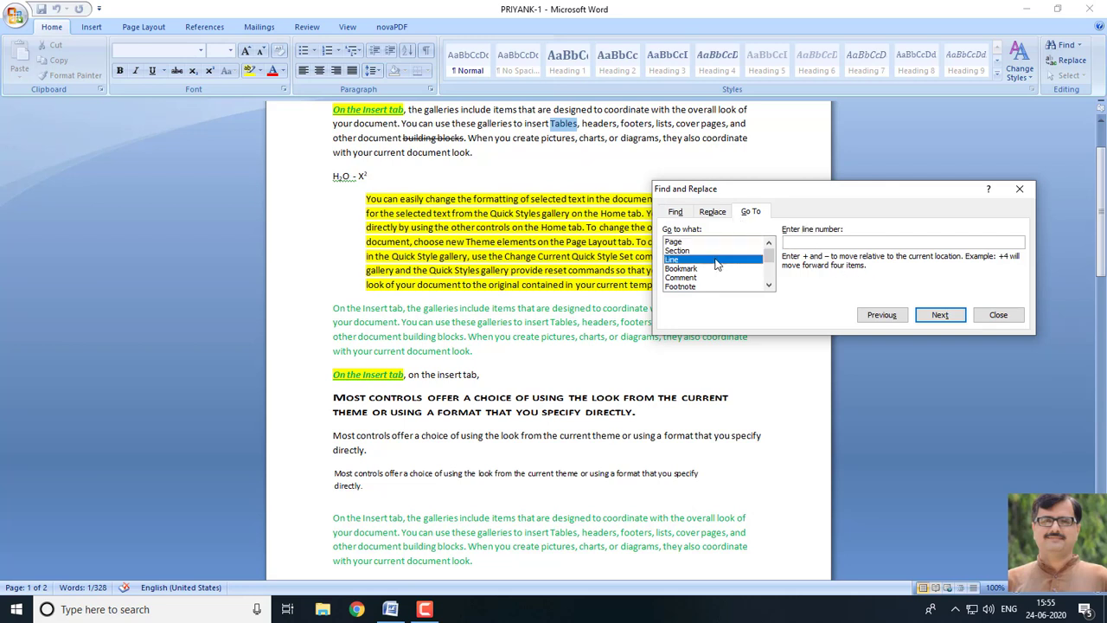
pyautogui.click(790, 243)
pyautogui.write('2')
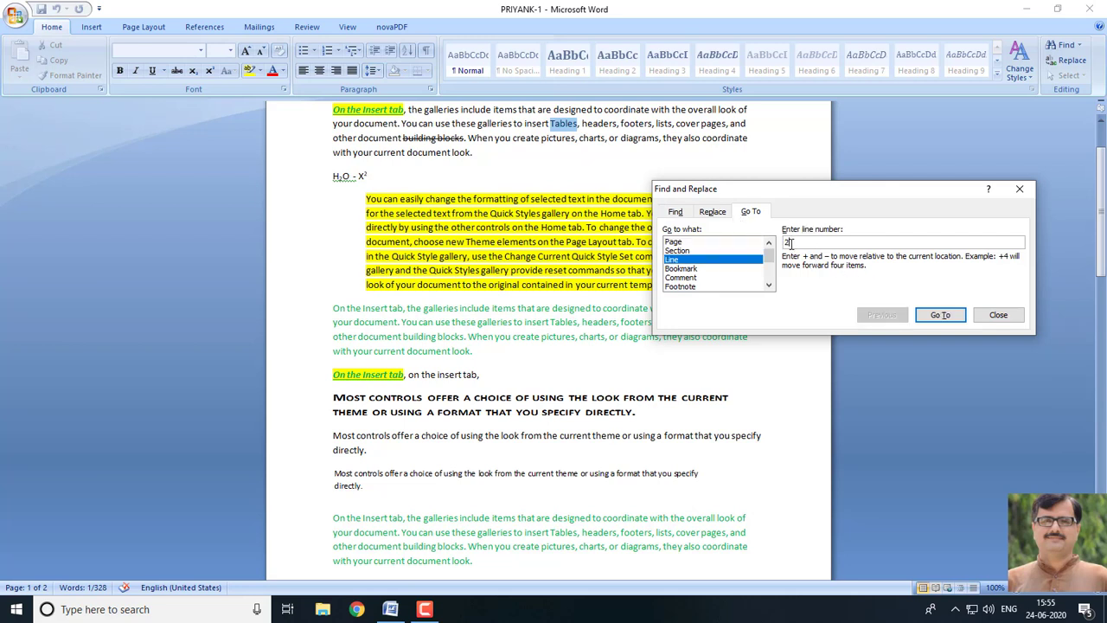
pyautogui.click(939, 321)
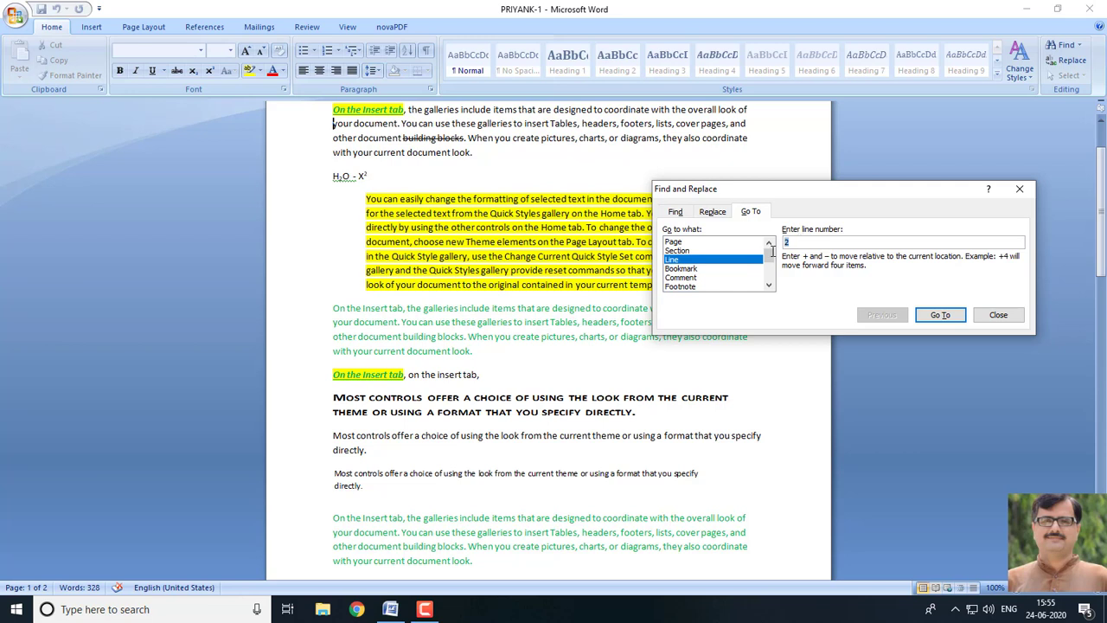
pyautogui.write('4')
pyautogui.click(943, 321)
pyautogui.click(998, 315)
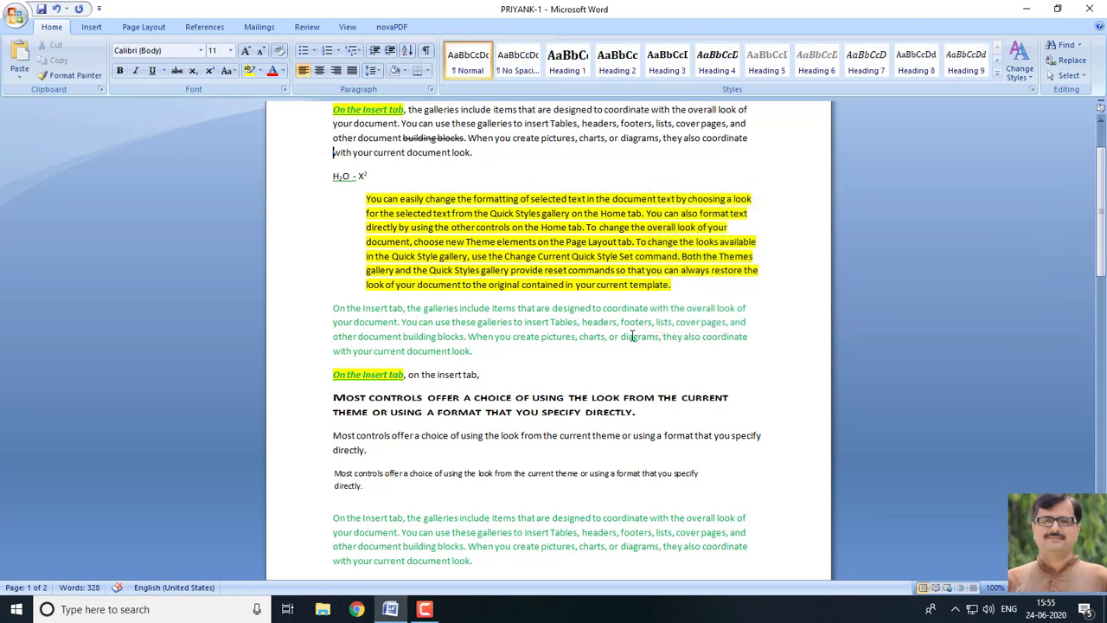
# Extend the document to a fourth page and enter the number 4 on it
pyautogui.scroll(-5, 633, 335)
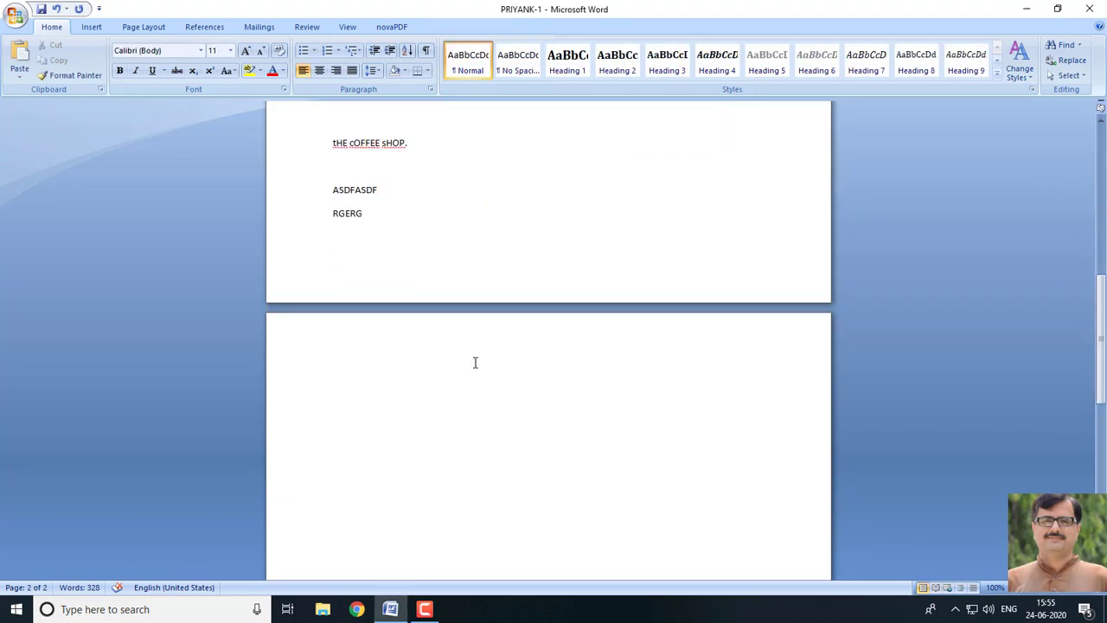
pyautogui.scroll(-15, 475, 362)
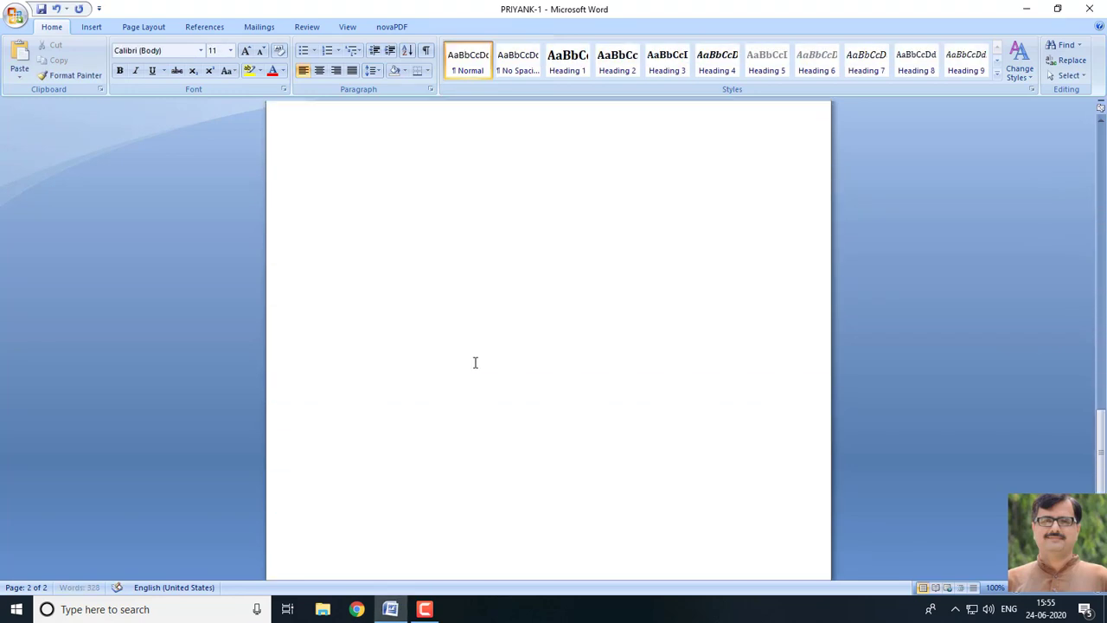
pyautogui.scroll(-8, 475, 362)
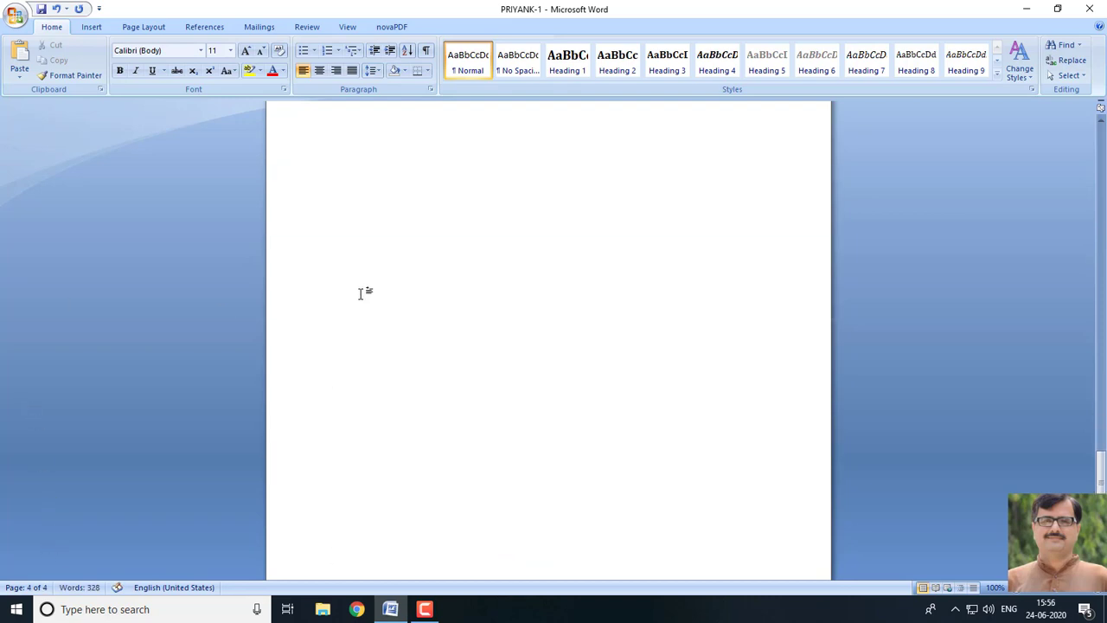
pyautogui.write('4')
# Enlarge the number 4 on the fourth page to font size 20
pyautogui.doubleClick(337, 298)
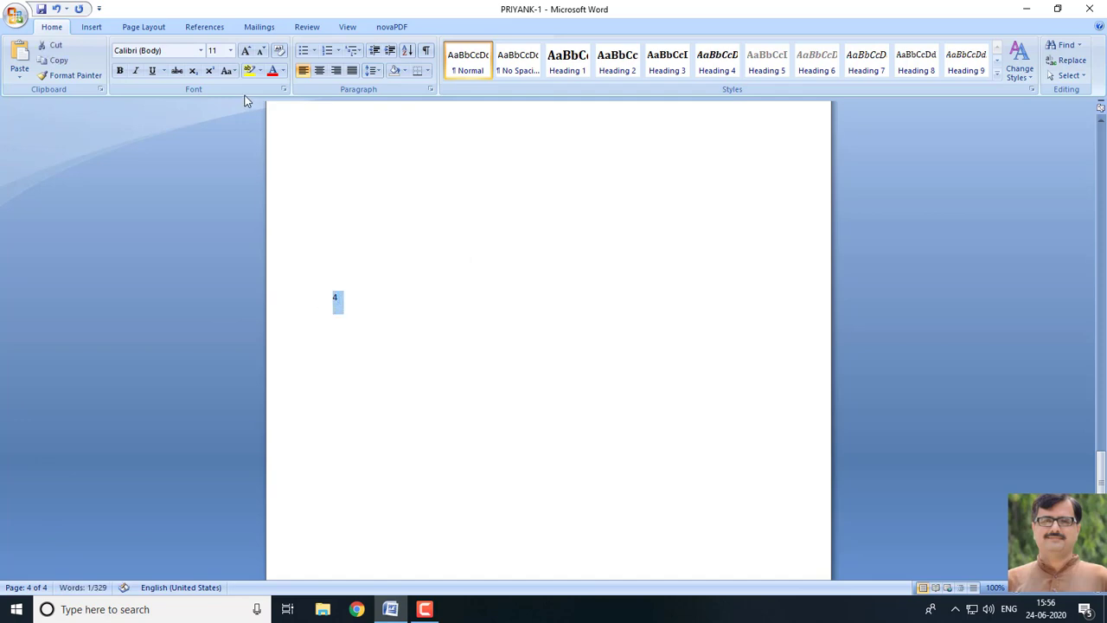
pyautogui.click(245, 50)
pyautogui.click(245, 51)
pyautogui.click(246, 50)
pyautogui.click(245, 50)
pyautogui.click(245, 50)
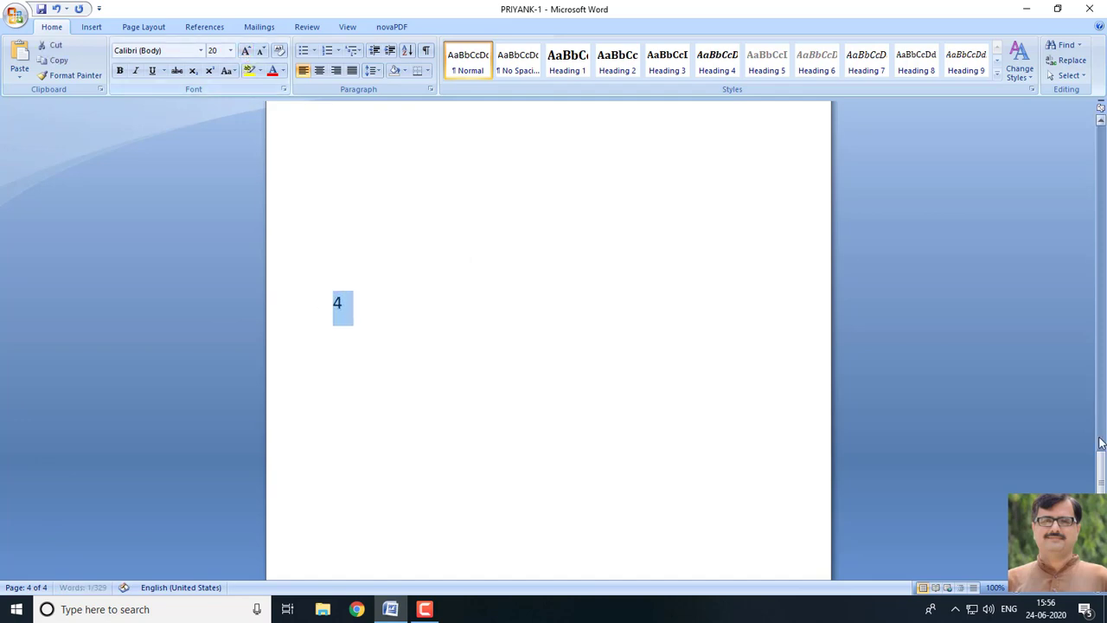
# Place the cursor in the document's first paragraph, jump to page 4 with Go To, and close the dialog
pyautogui.moveTo(1100, 471); pyautogui.dragTo(1101, 158)
pyautogui.click(718, 214)
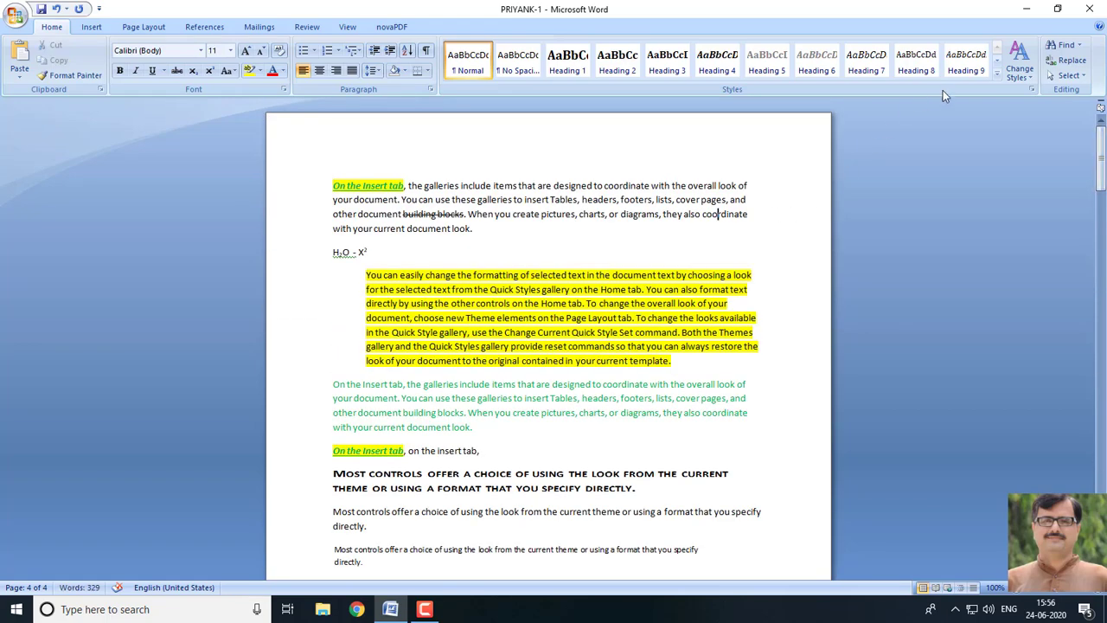
pyautogui.click(1078, 46)
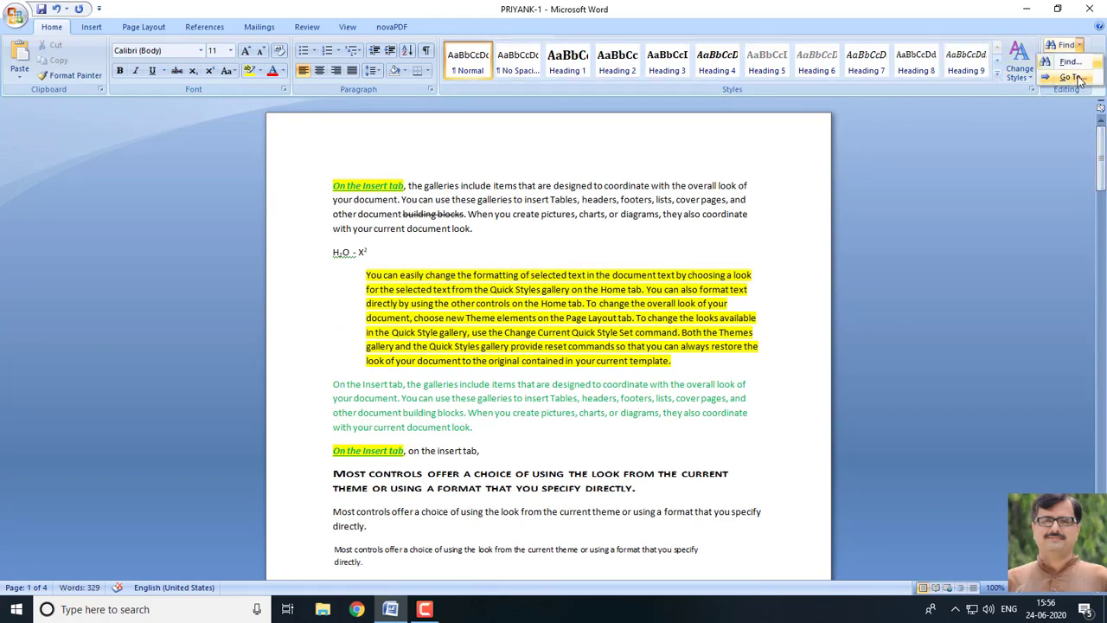
pyautogui.click(1070, 76)
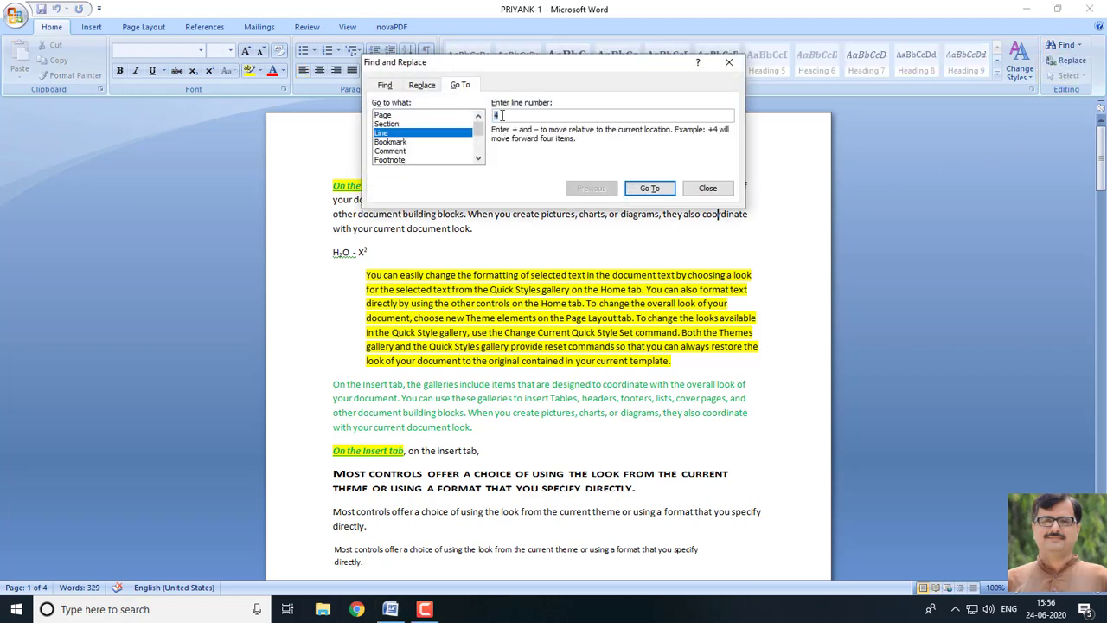
pyautogui.click(399, 115)
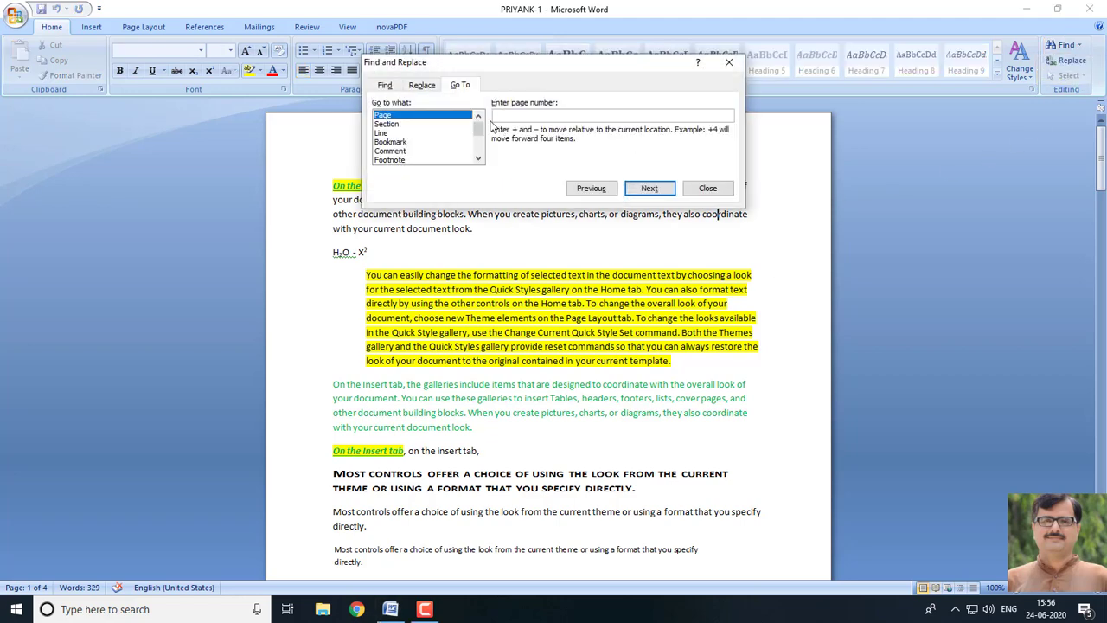
pyautogui.write('4')
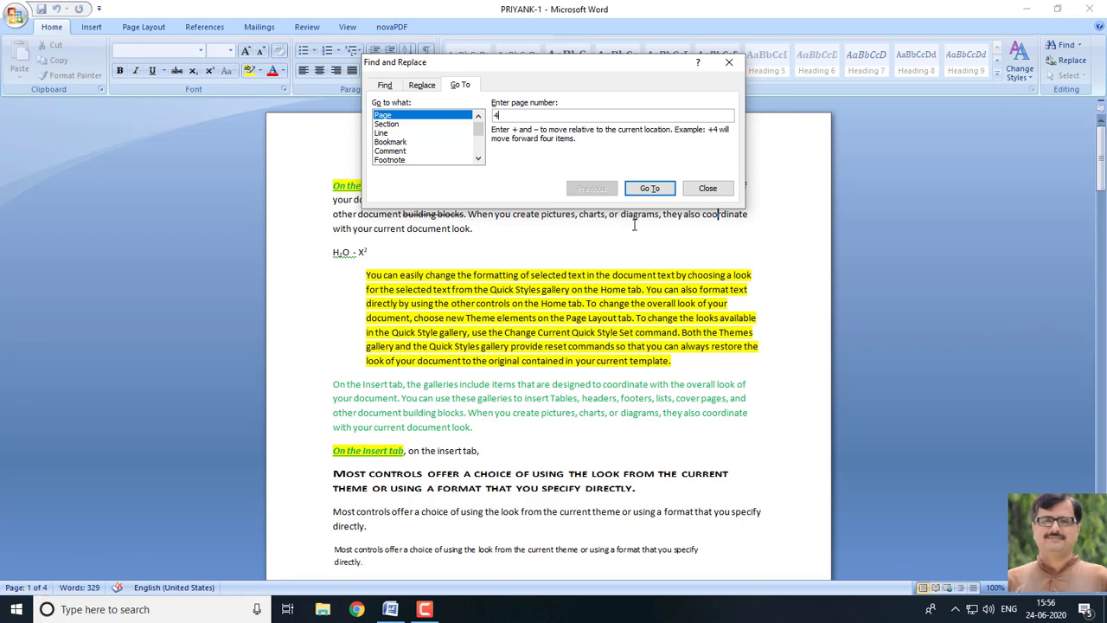
pyautogui.click(648, 189)
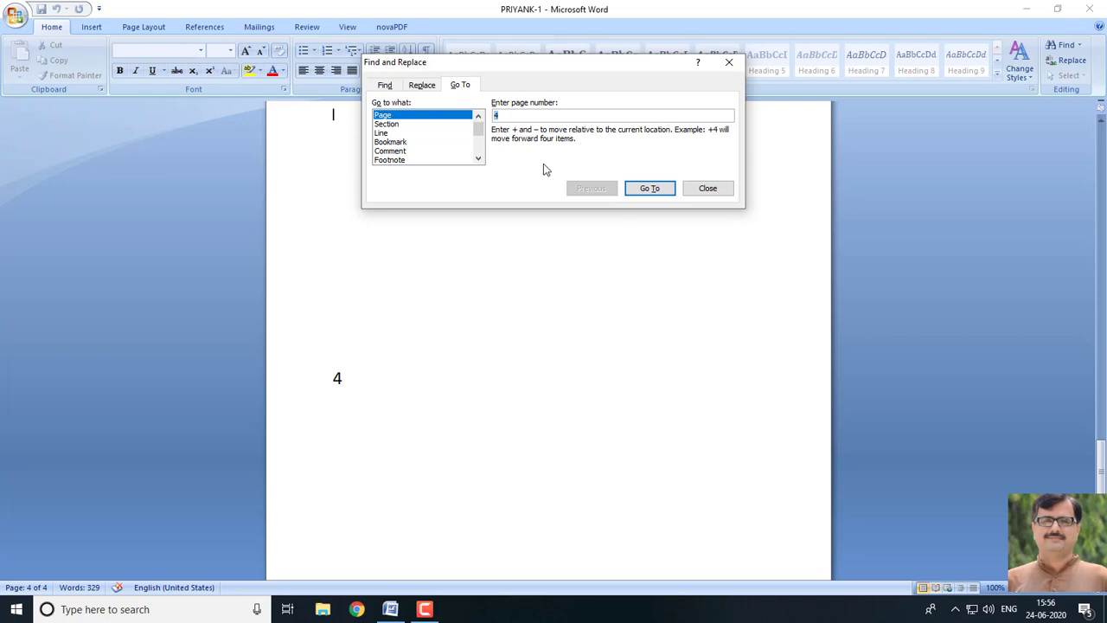
pyautogui.click(685, 192)
pyautogui.click(347, 28)
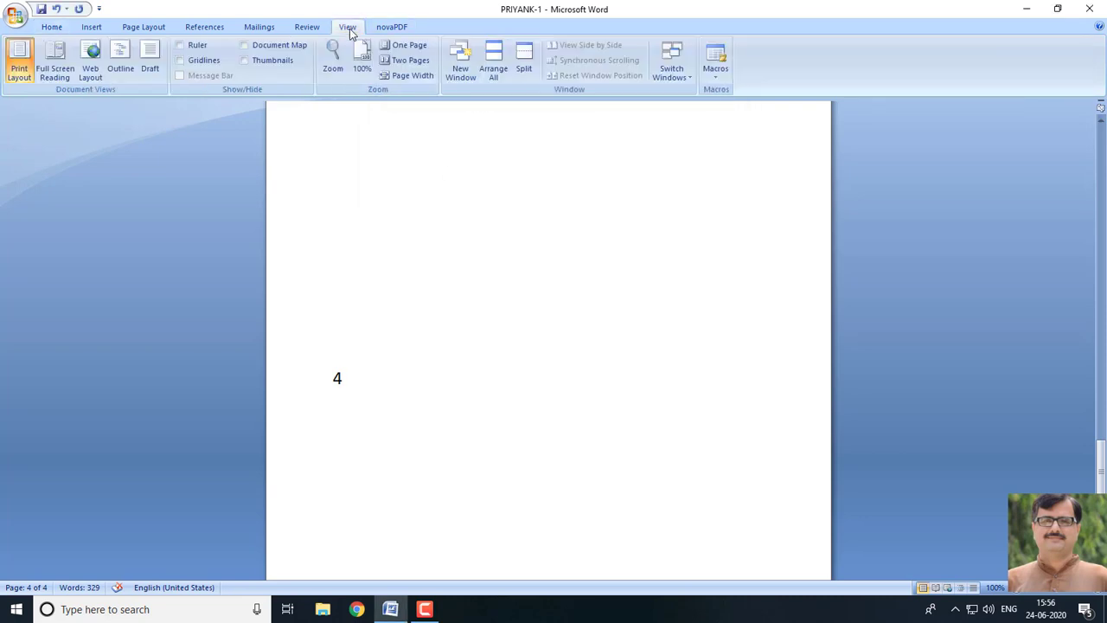
pyautogui.click(52, 27)
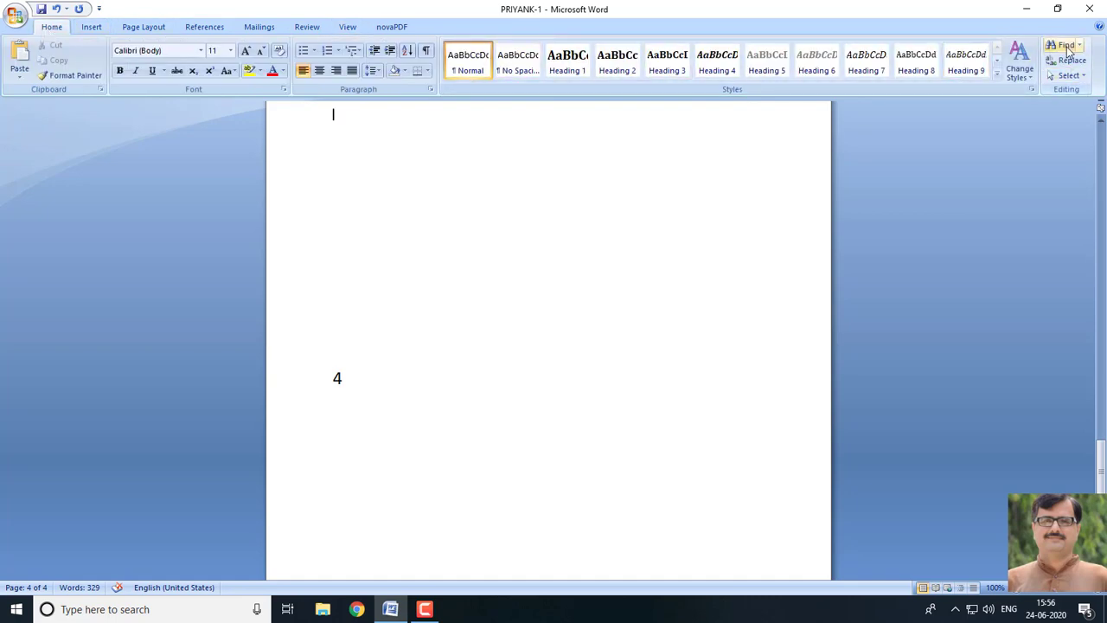
pyautogui.click(1079, 77)
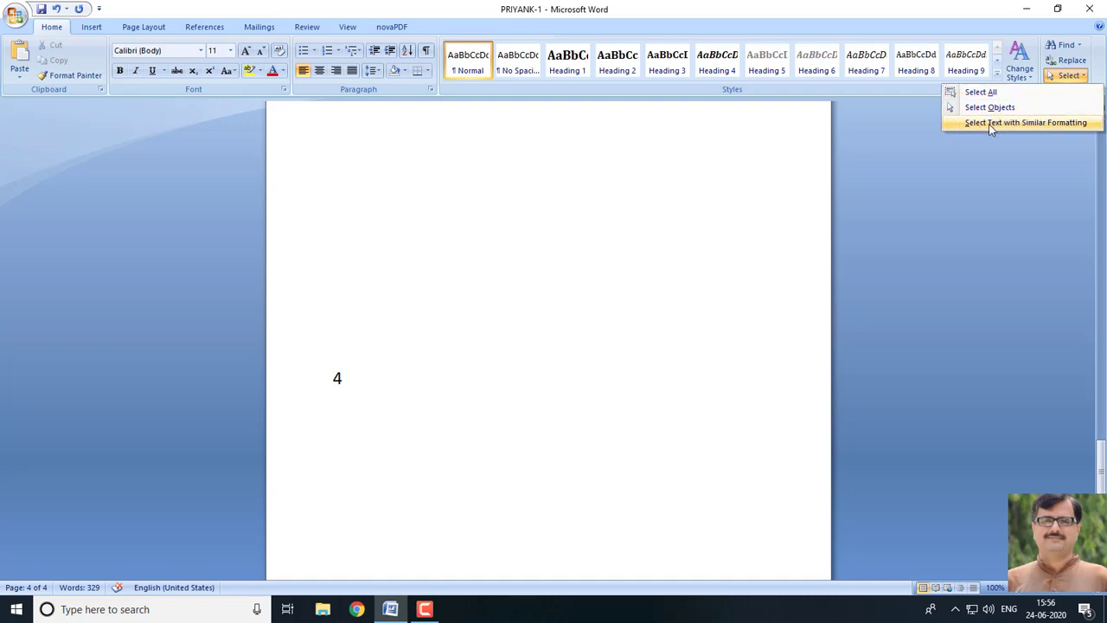
pyautogui.click(89, 27)
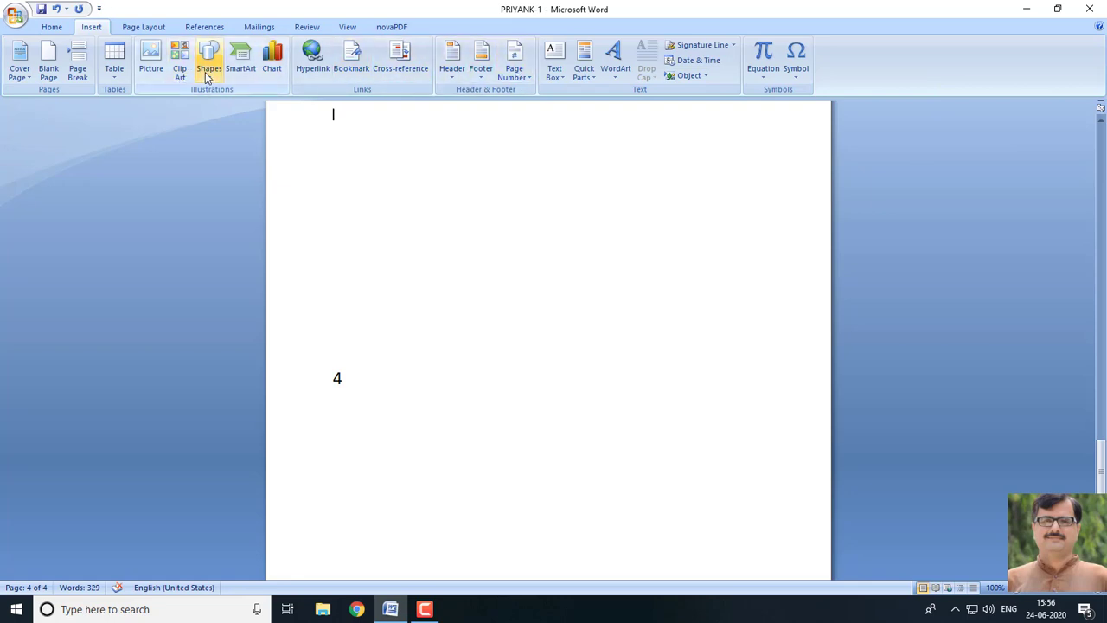
pyautogui.click(52, 26)
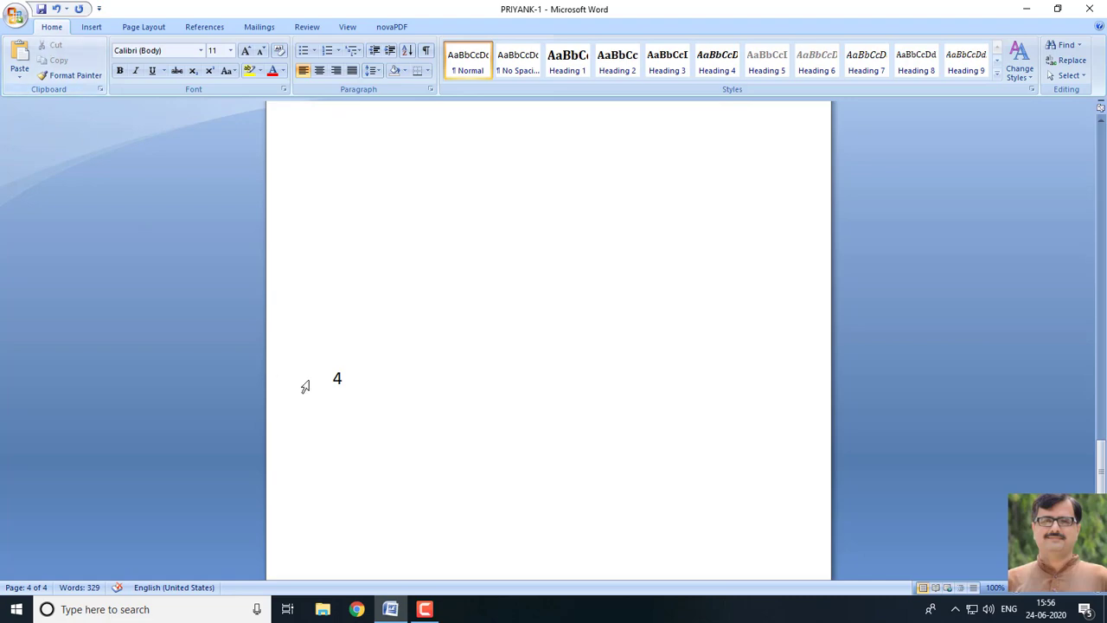
pyautogui.scroll(-5, 375, 353)
# Insert the built-in Tiles cover page at the start of the document and check how it precedes the text
pyautogui.scroll(15, 375, 349)
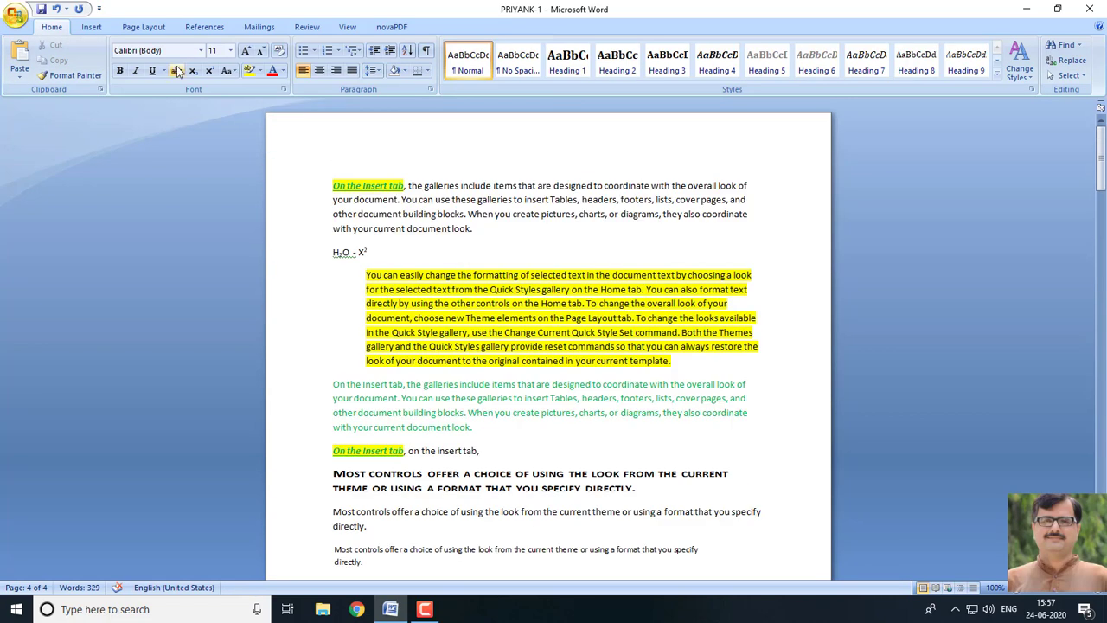
pyautogui.click(91, 27)
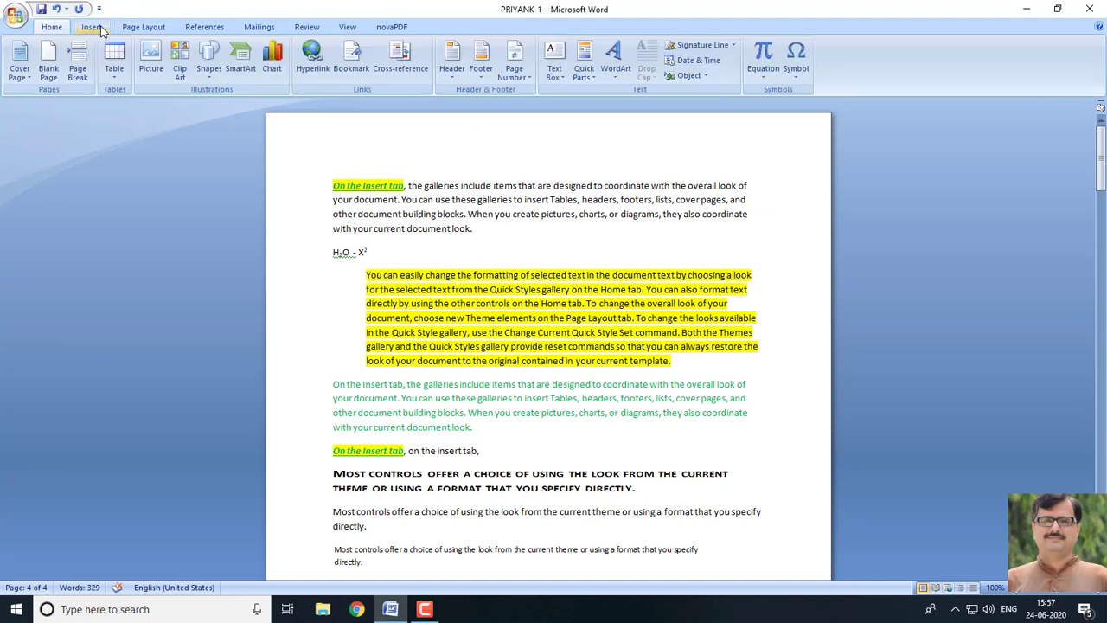
pyautogui.click(24, 74)
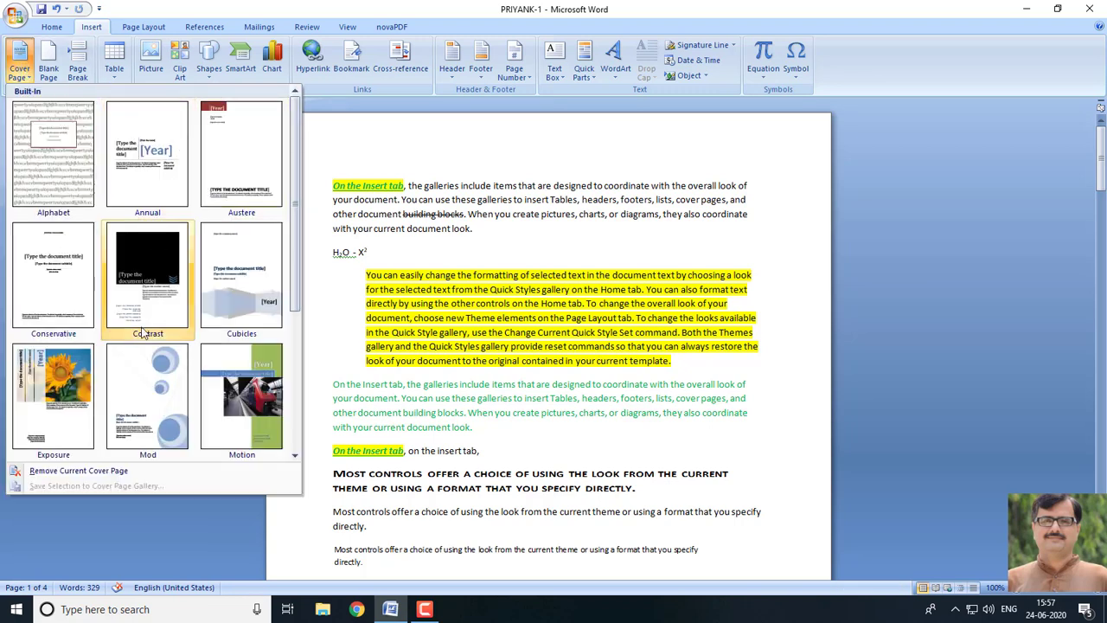
pyautogui.scroll(-2, 241, 456)
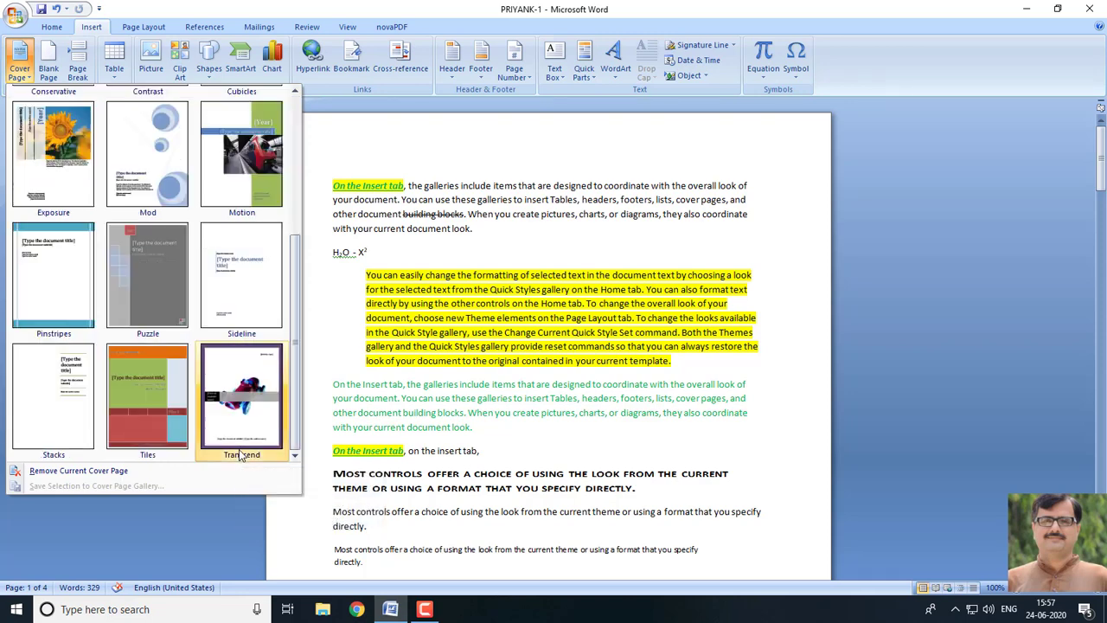
pyautogui.click(166, 393)
pyautogui.scroll(-15, 504, 503)
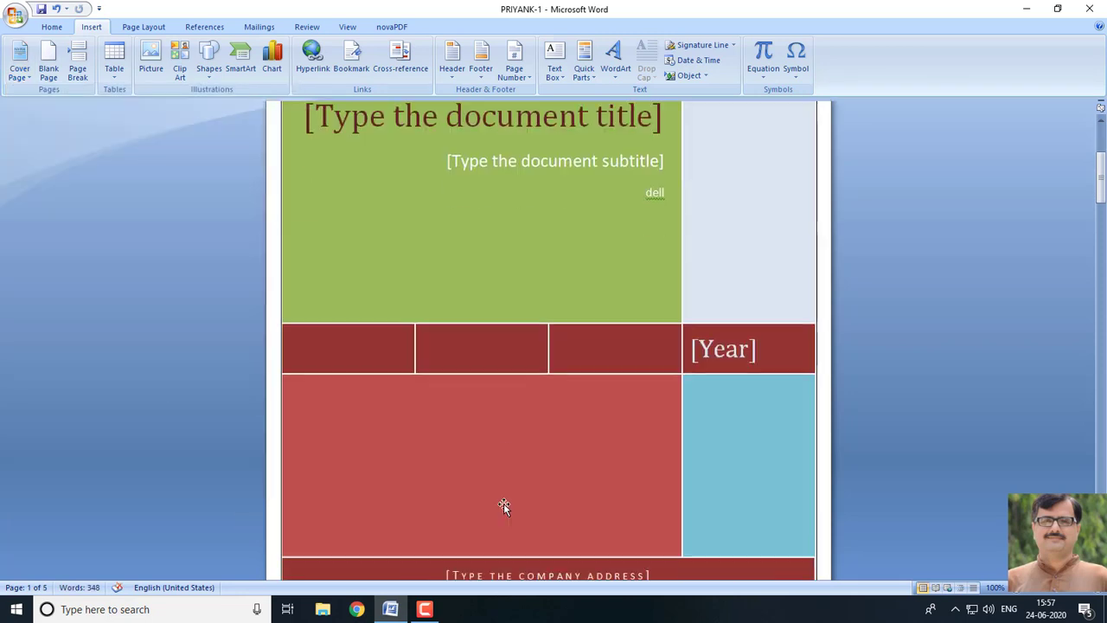
pyautogui.scroll(3, 505, 509)
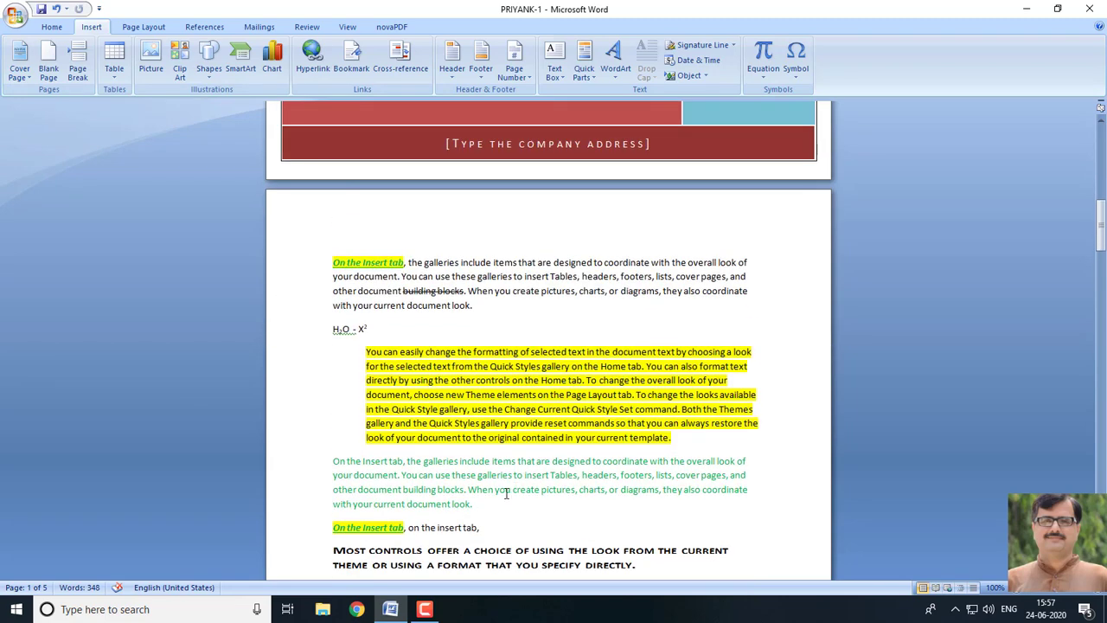
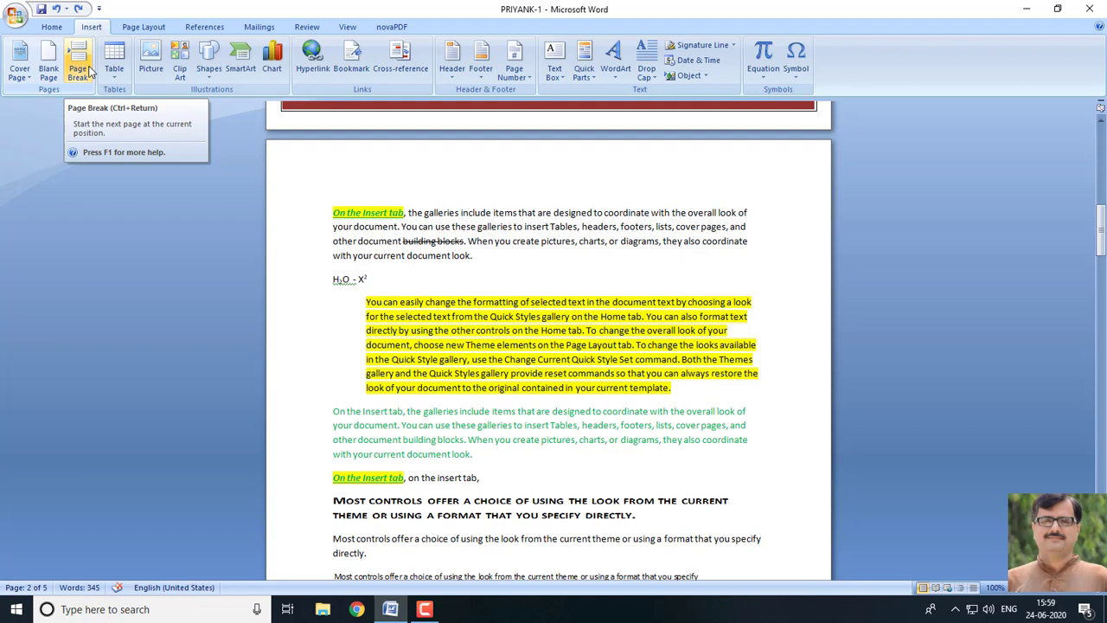
# Insert a page break between the first body paragraph and the H₂O - X² line, and check the resulting pages
pyautogui.click(86, 71)
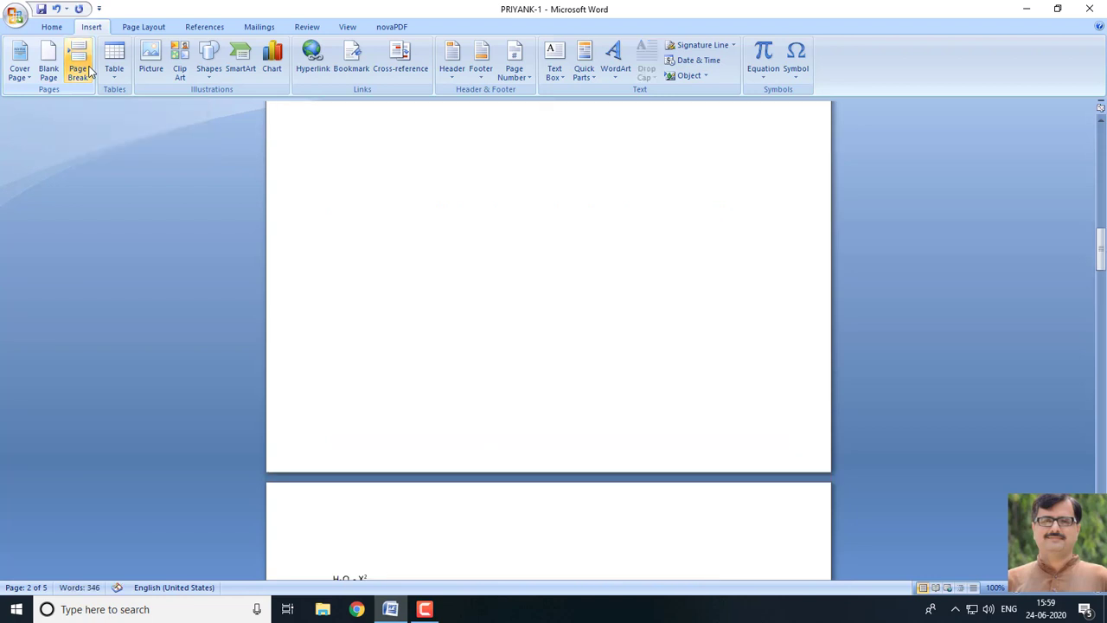
pyautogui.scroll(8, 531, 530)
pyautogui.scroll(-15, 496, 421)
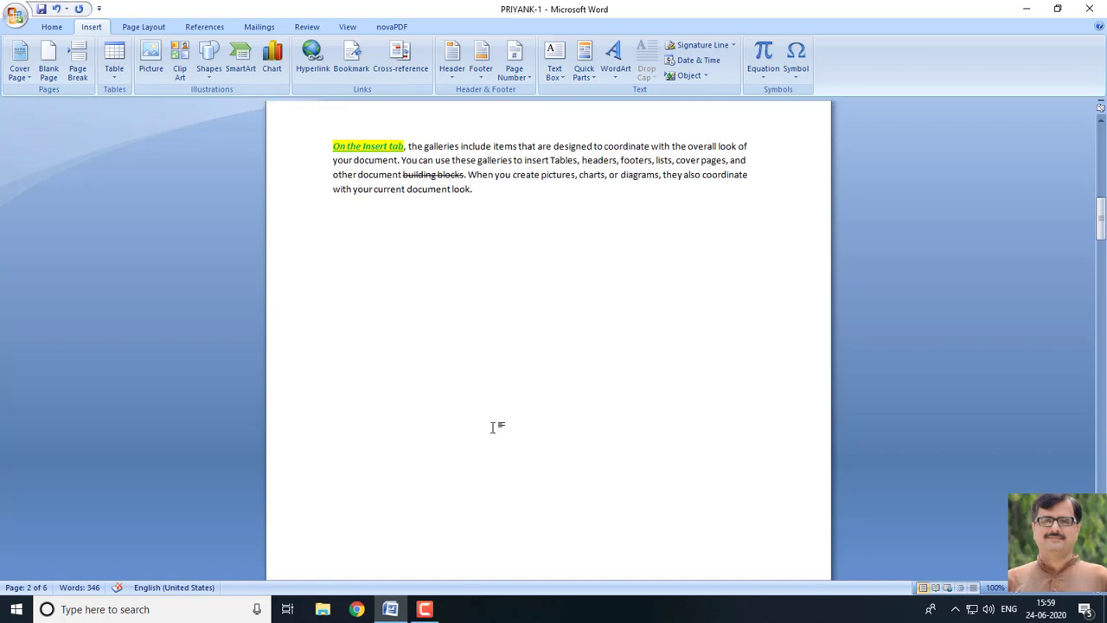
pyautogui.scroll(3, 496, 421)
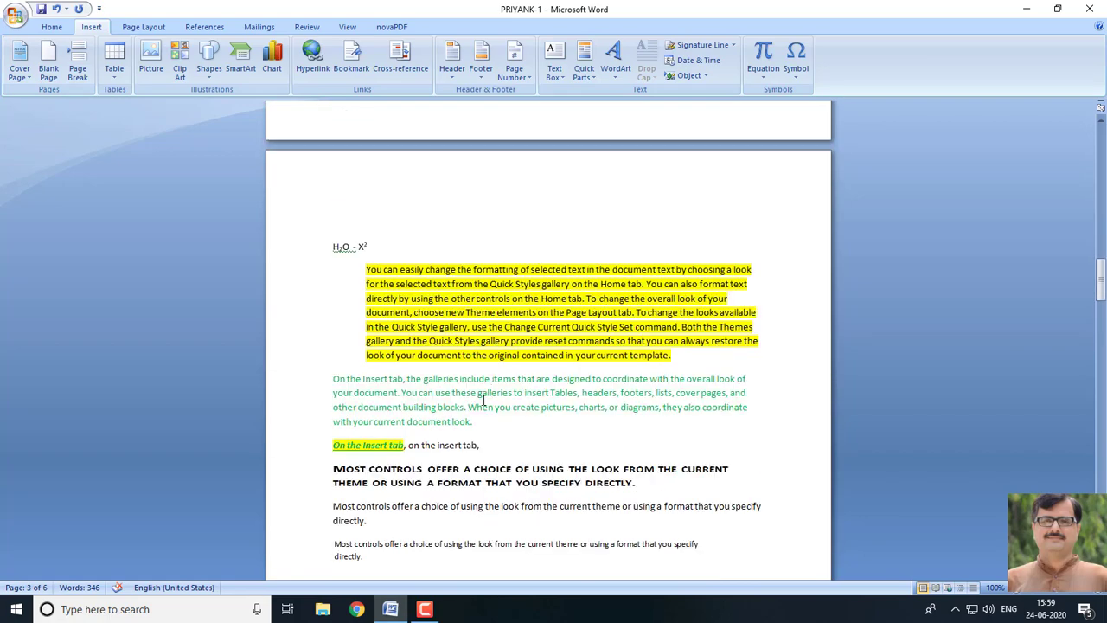
# Undo the page break between the first body paragraph and the H₂O - X² line
pyautogui.scroll(10, 484, 399)
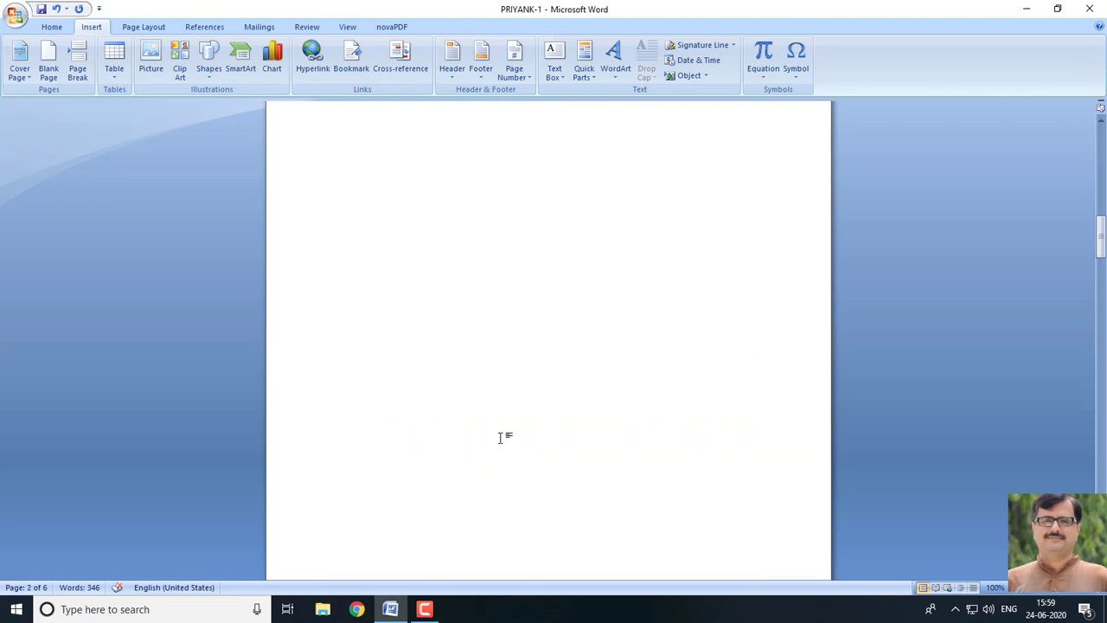
pyautogui.hotkey('ctrl', 'z')
pyautogui.scroll(2, 502, 439)
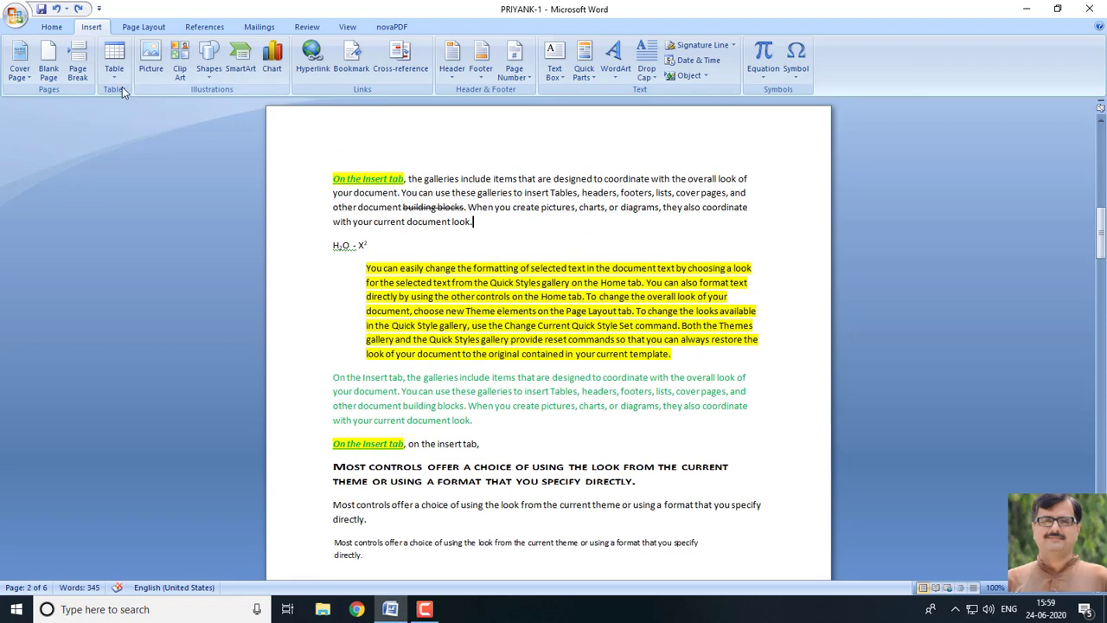
# Insert a blank page after the first body paragraph, inspect the resulting pages, and undo the insertion
pyautogui.click(50, 72)
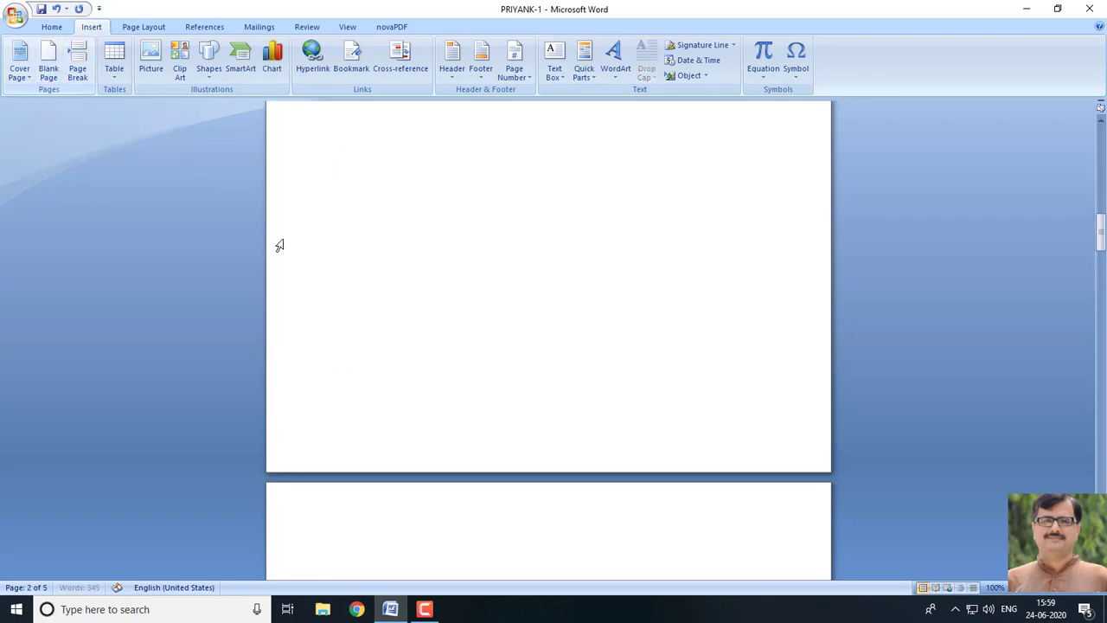
pyautogui.scroll(15, 403, 395)
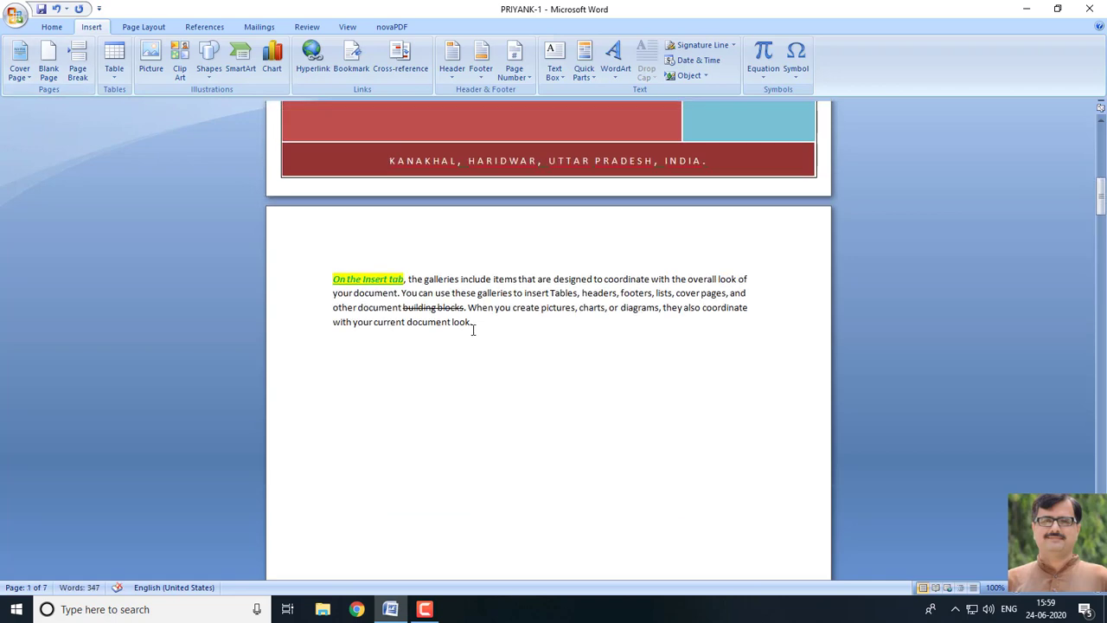
pyautogui.scroll(-10, 472, 330)
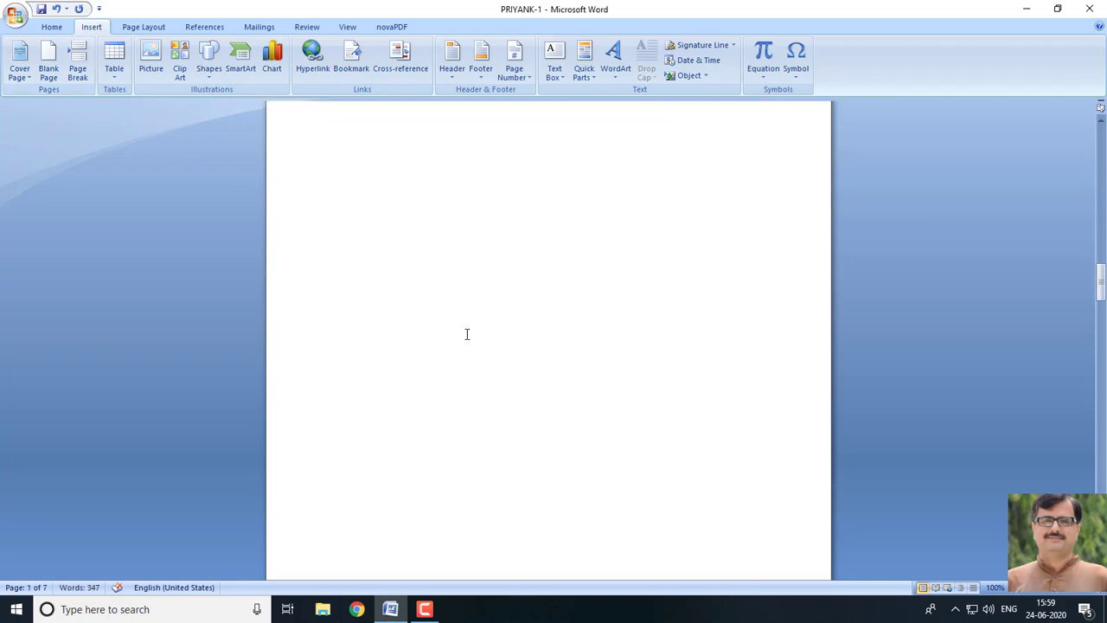
pyautogui.scroll(-5, 467, 333)
pyautogui.scroll(8, 467, 329)
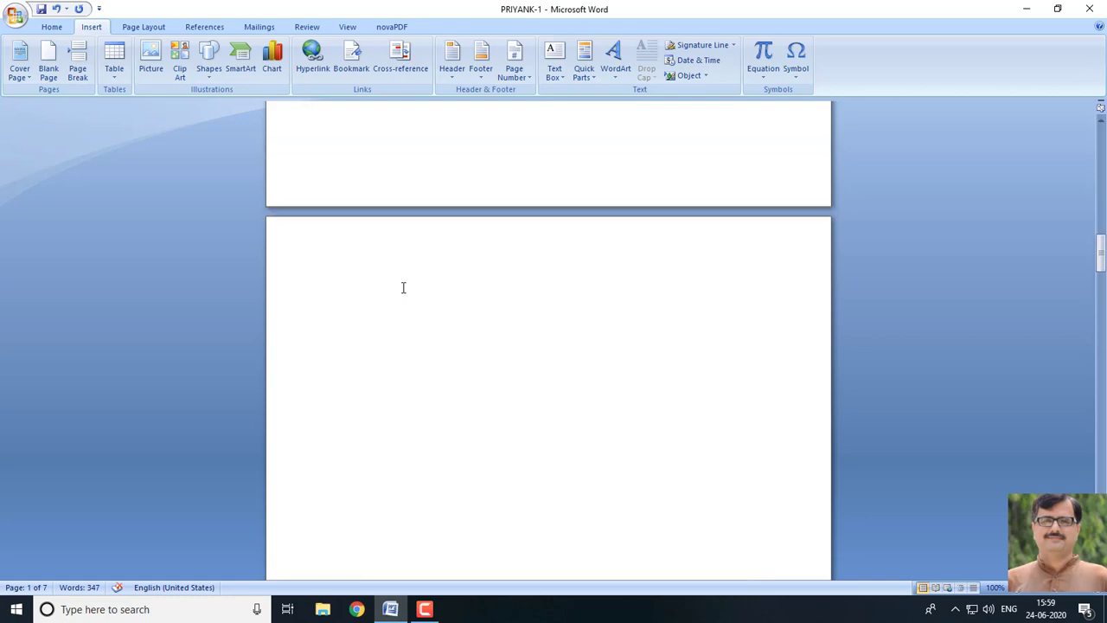
pyautogui.scroll(1, 77, 74)
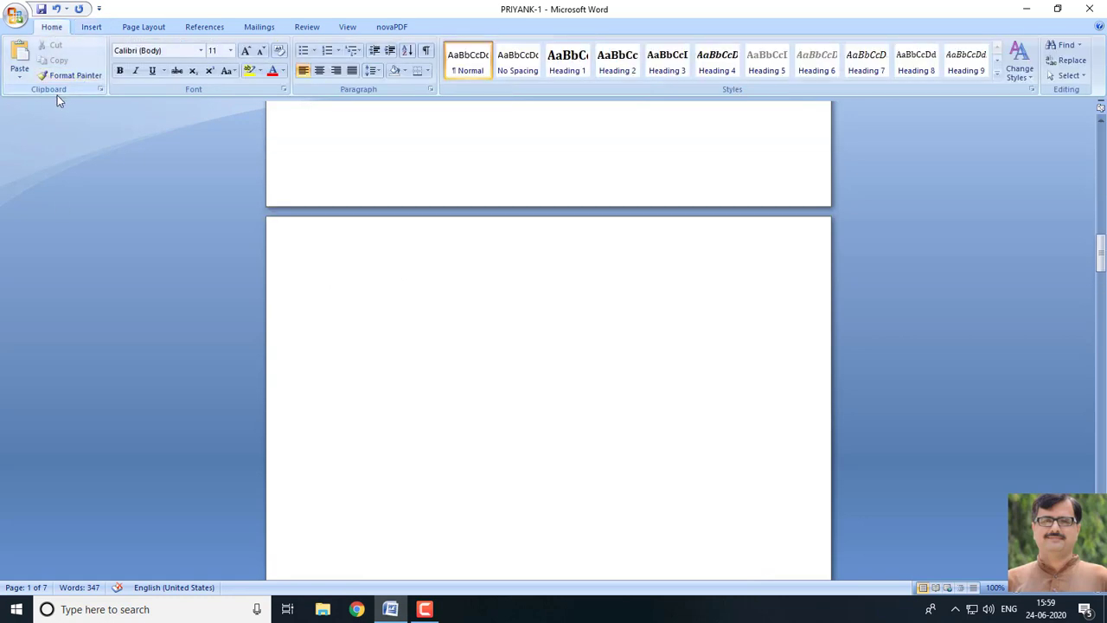
pyautogui.click(86, 27)
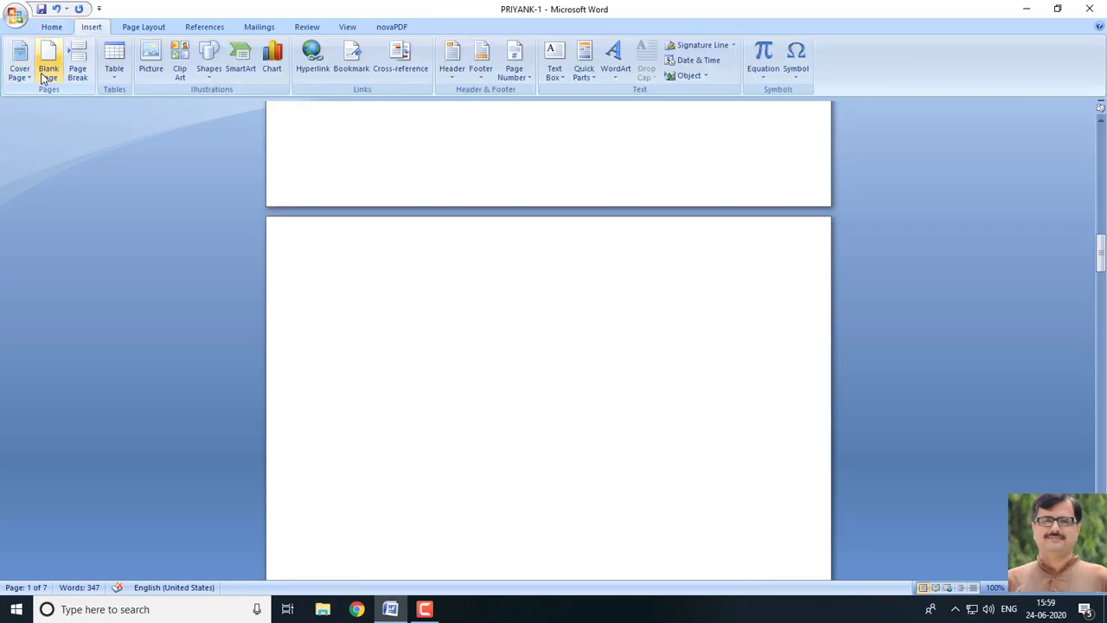
pyautogui.scroll(-5, 420, 217)
pyautogui.scroll(5, 420, 219)
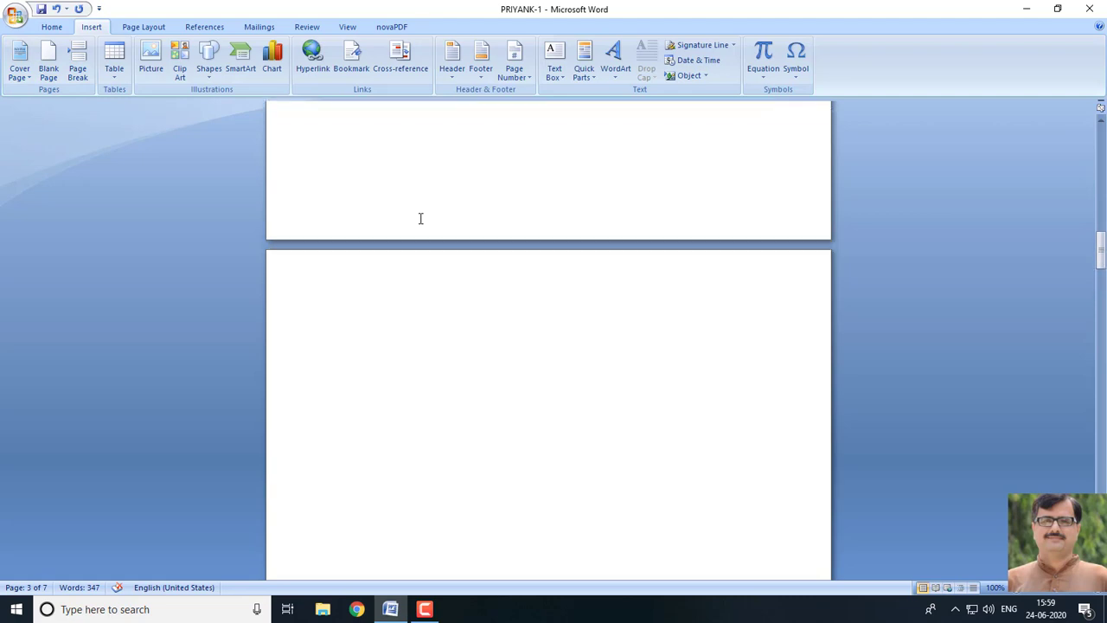
pyautogui.scroll(7, 421, 218)
pyautogui.hotkey('ctrl', 'z')
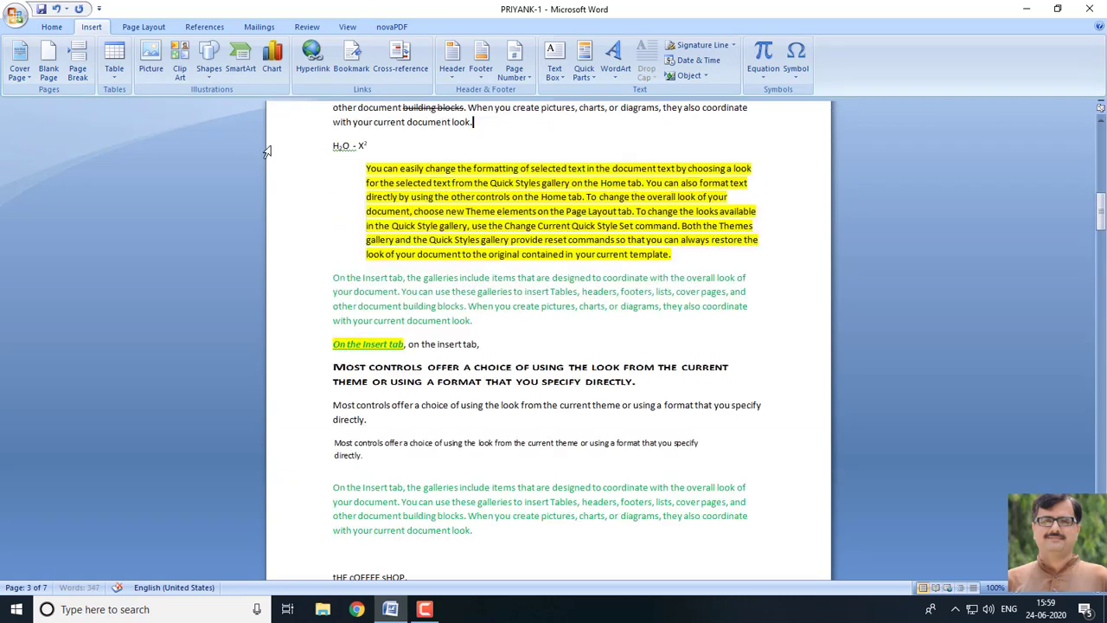
# Insert a page break after the first body paragraph and check where the following text starts
pyautogui.click(77, 69)
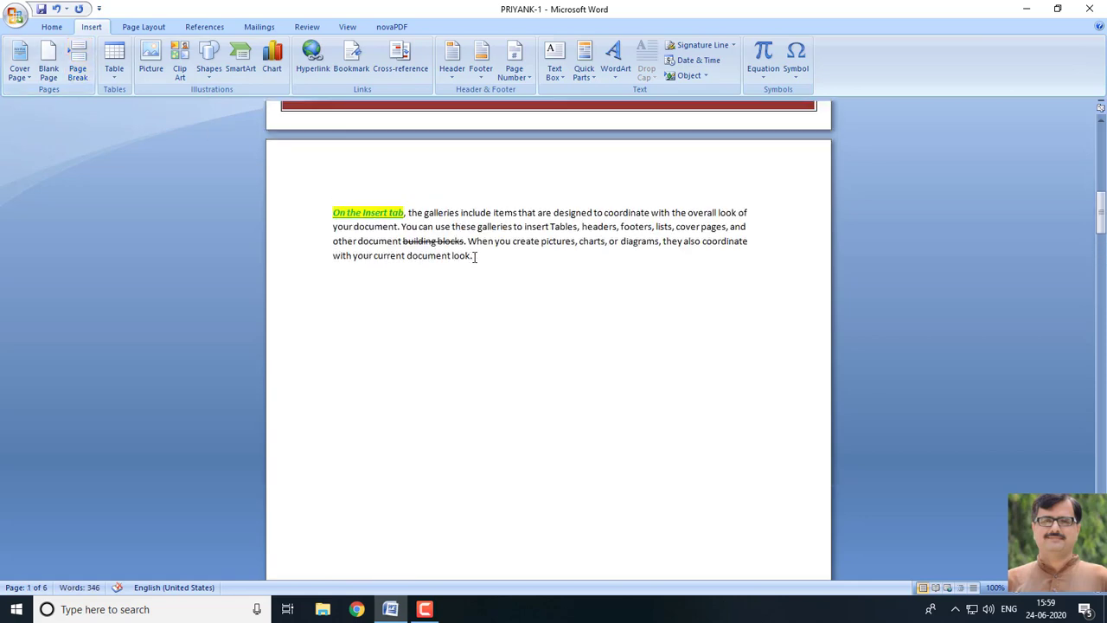
pyautogui.scroll(-20, 474, 260)
pyautogui.scroll(15, 471, 262)
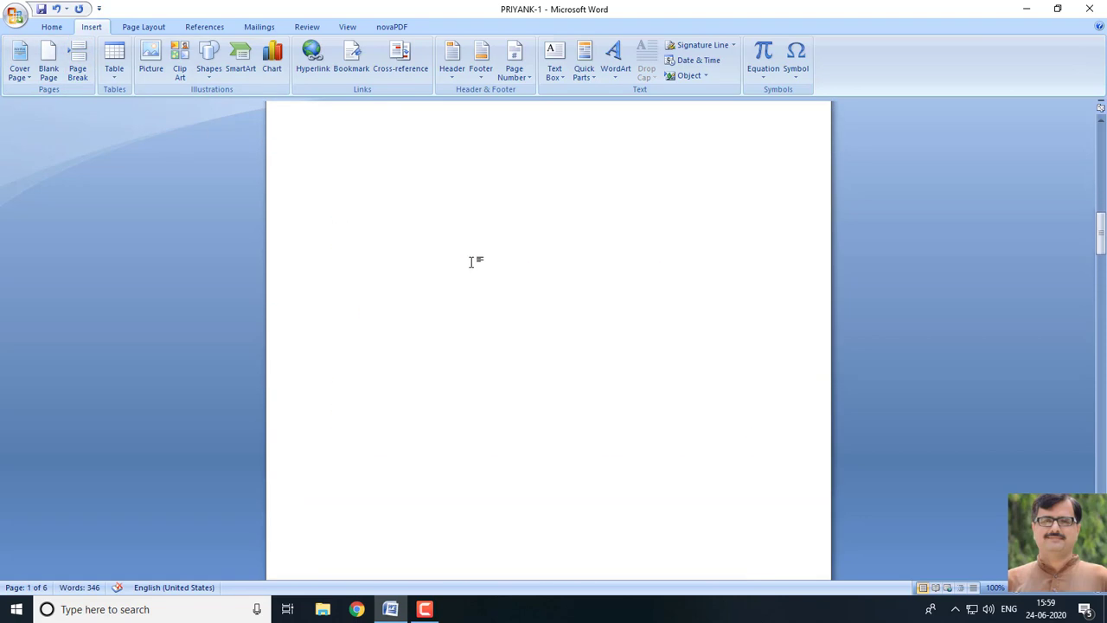
pyautogui.scroll(-6, 699, 433)
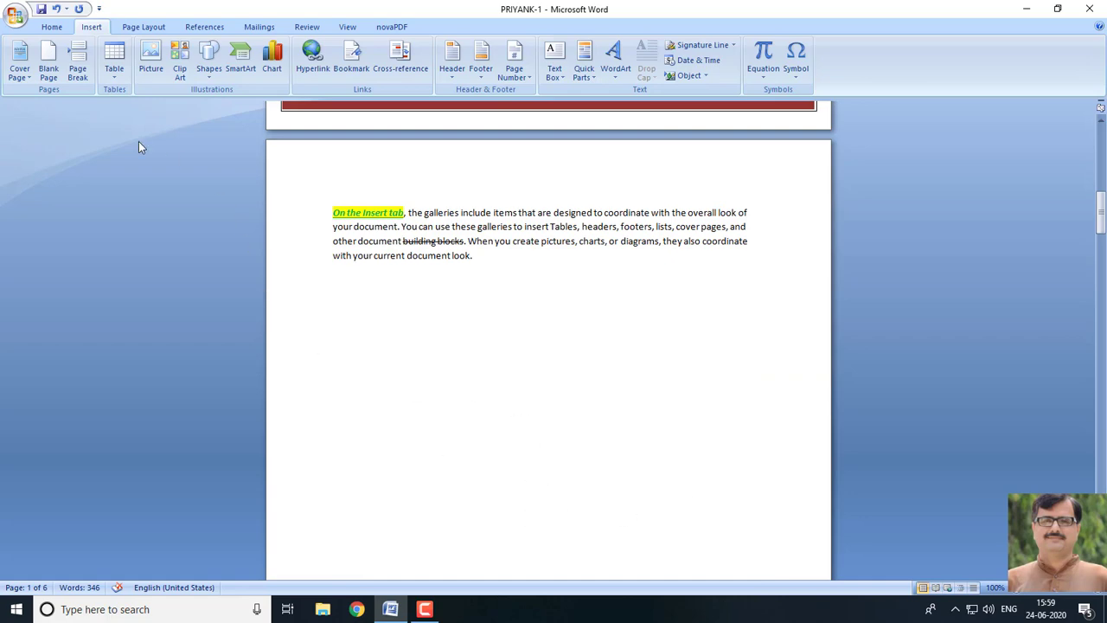
# Insert a table with six columns and four rows in the empty area of page 4
pyautogui.scroll(-20, 440, 350)
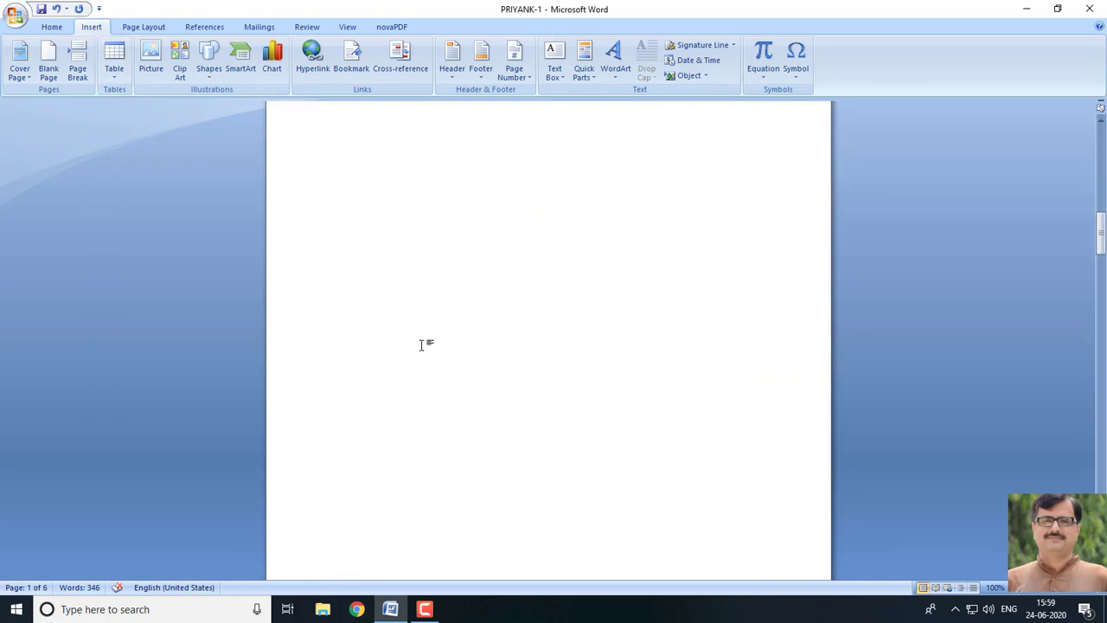
pyautogui.scroll(-20, 424, 334)
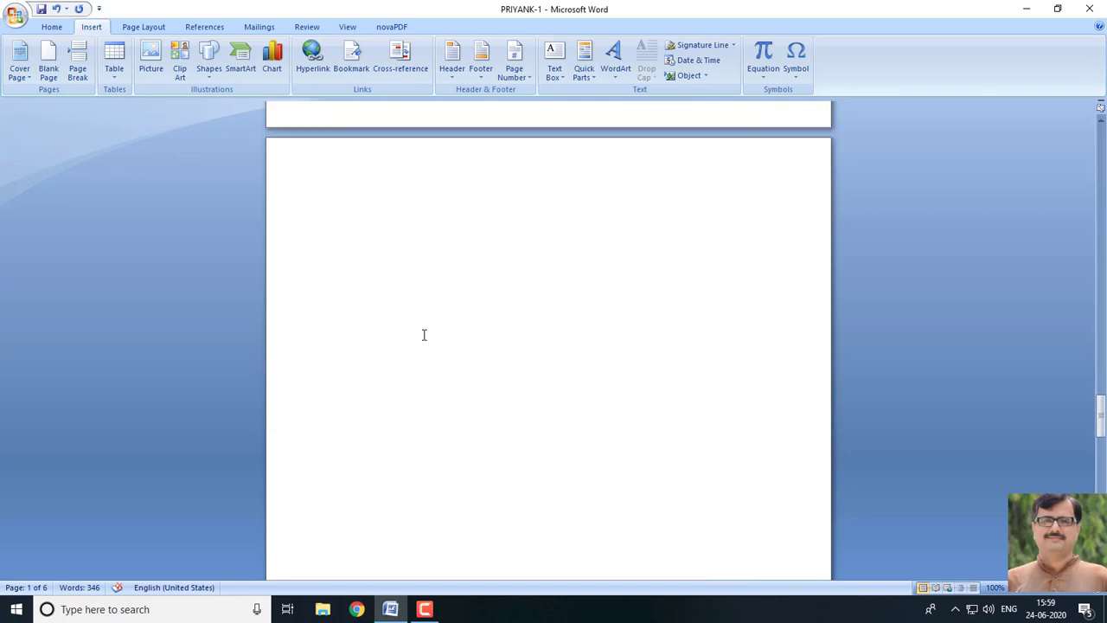
pyautogui.scroll(20, 424, 334)
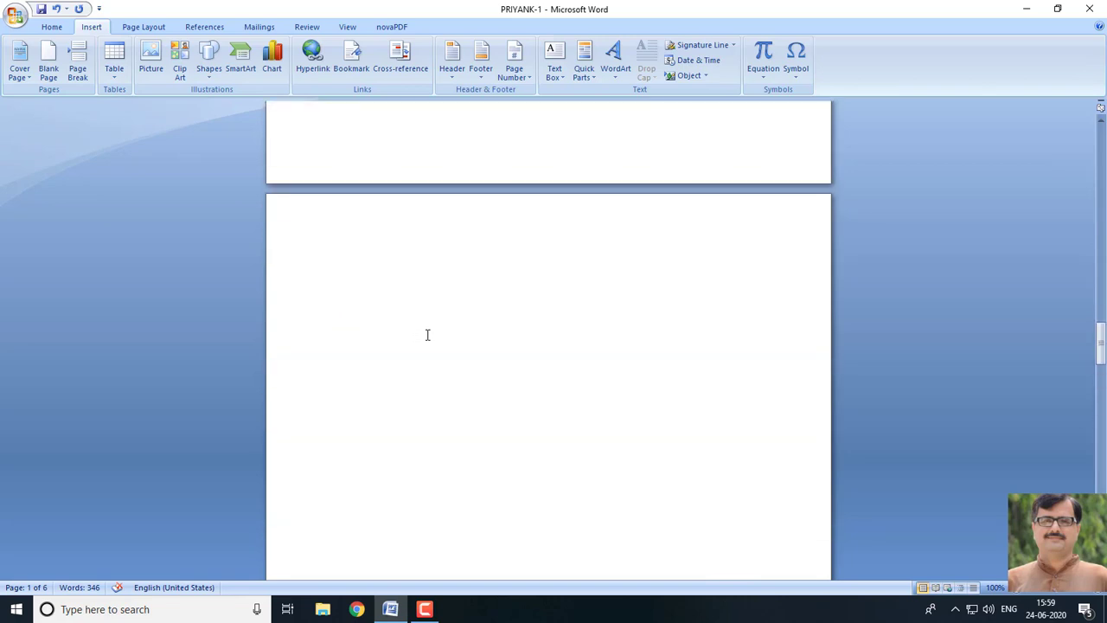
pyautogui.scroll(-6, 427, 324)
pyautogui.click(372, 281)
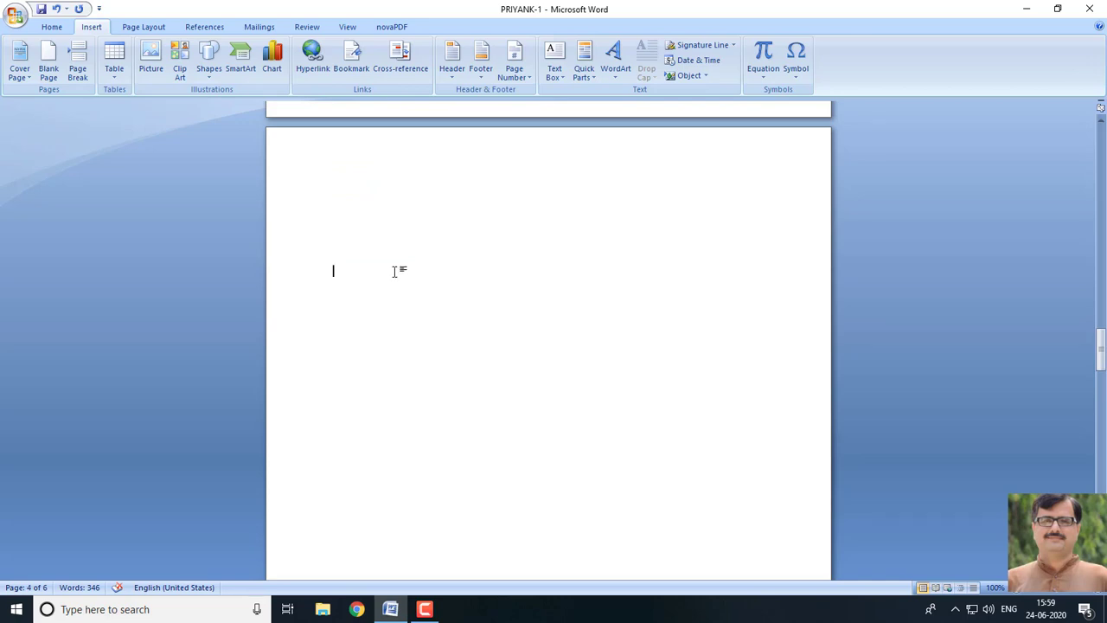
pyautogui.click(109, 59)
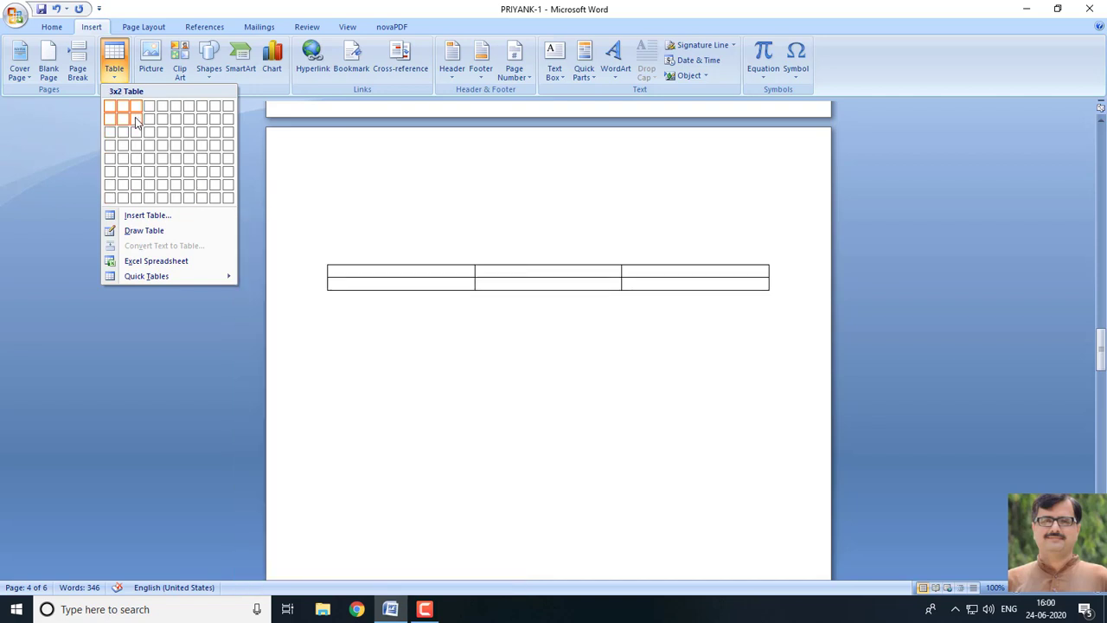
pyautogui.click(177, 144)
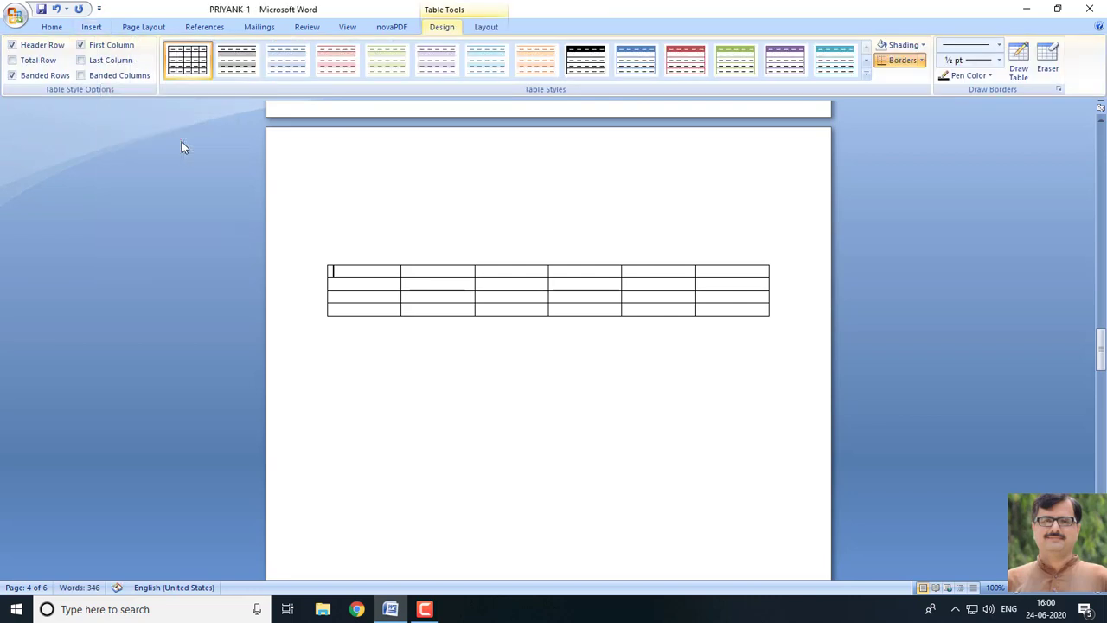
# Insert a second table with four columns and four rows below the first one, specifying its size in the Insert Table dialog
pyautogui.click(379, 364)
pyautogui.click(96, 29)
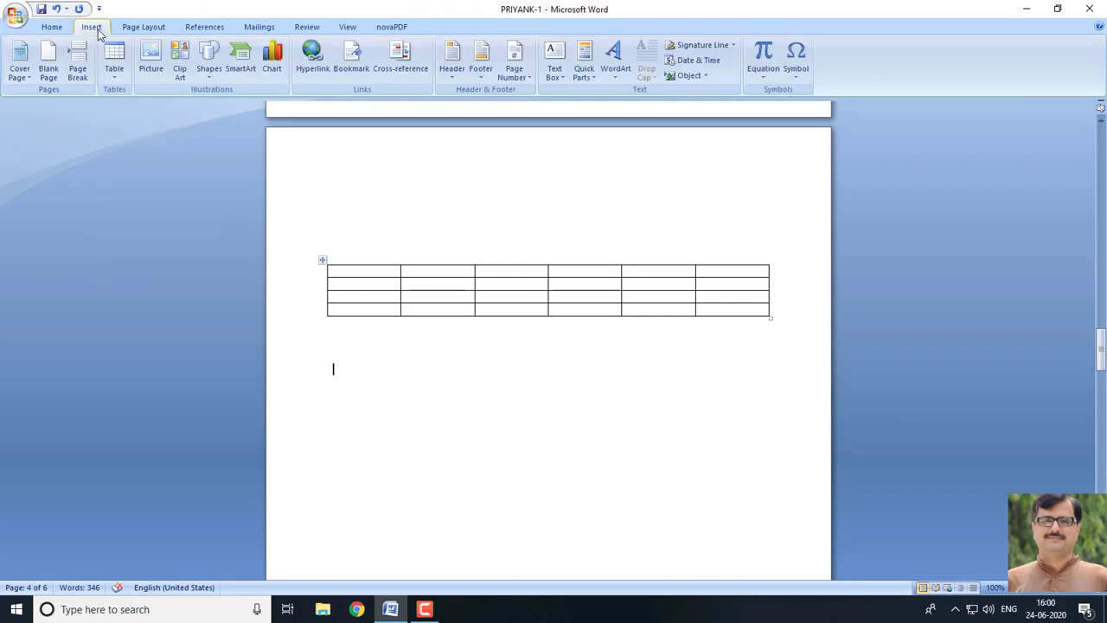
pyautogui.click(114, 63)
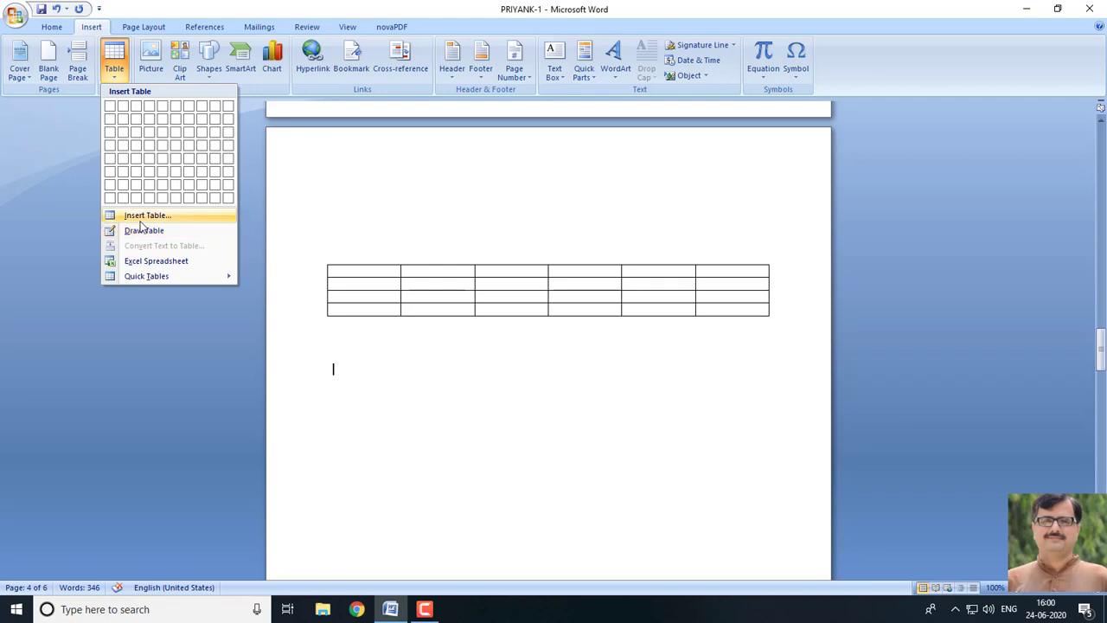
pyautogui.click(140, 218)
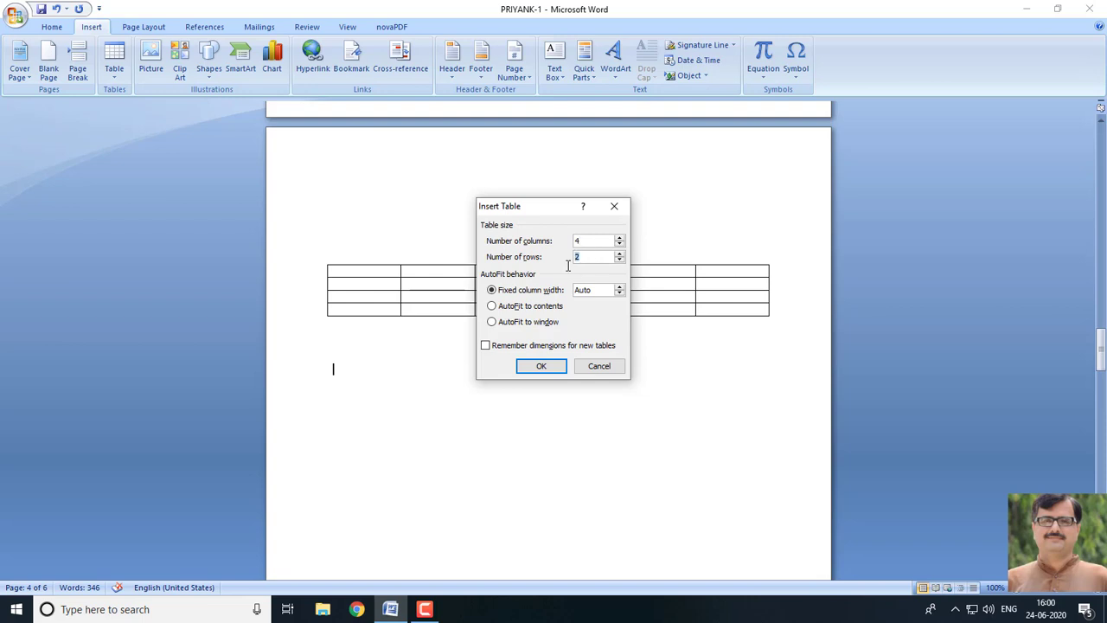
pyautogui.click(558, 366)
# Draw a table outline freehand below the second table and divide it into five rows with horizontal lines
pyautogui.click(469, 472)
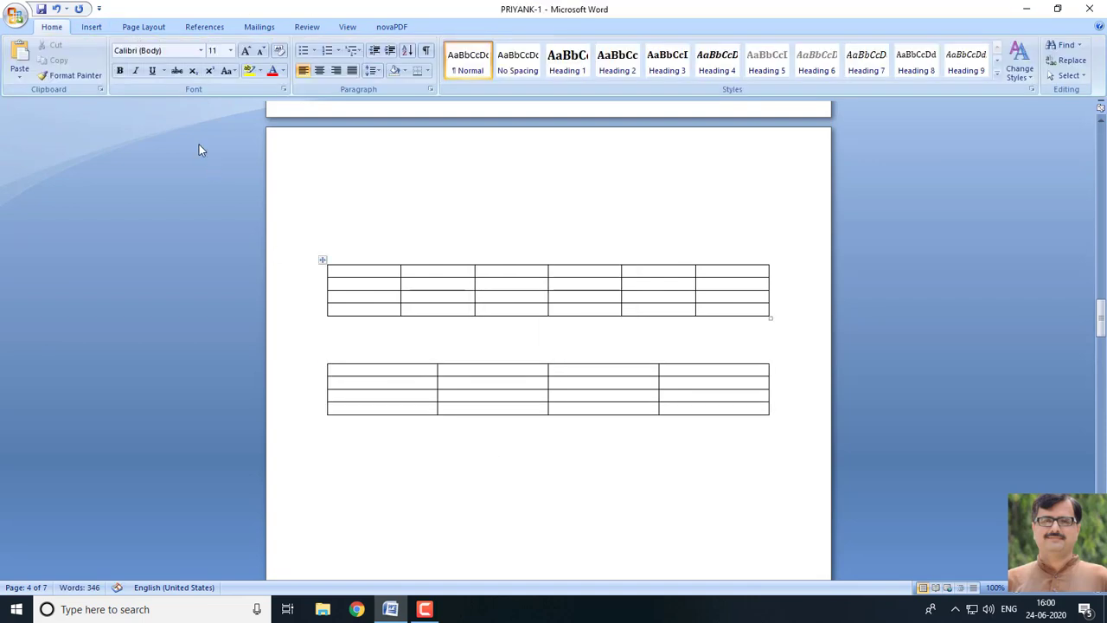
pyautogui.click(103, 27)
pyautogui.click(114, 68)
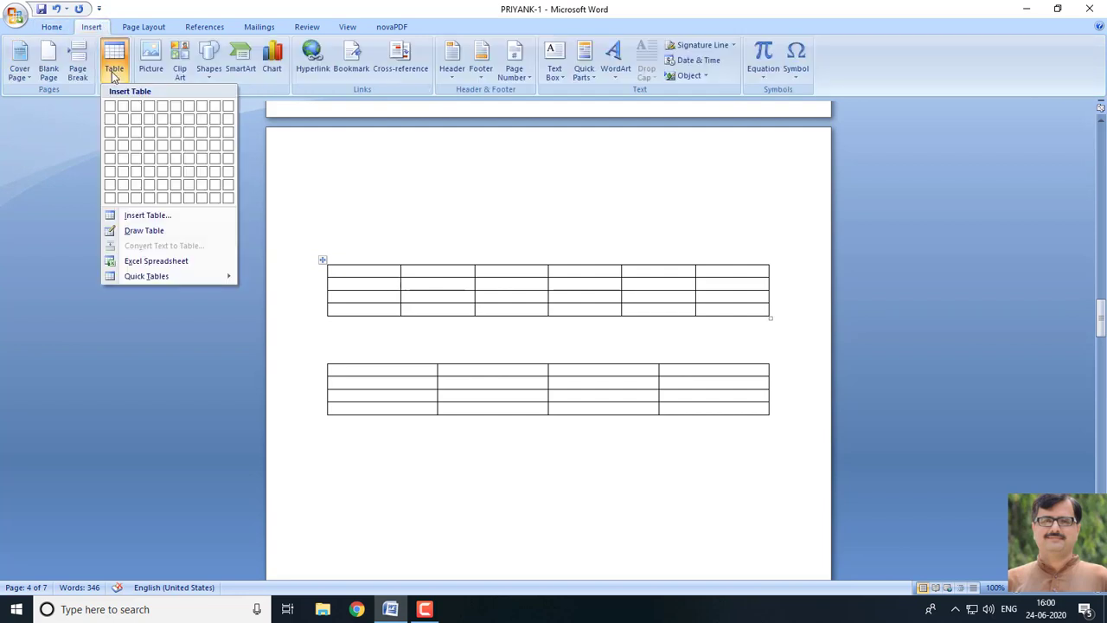
pyautogui.click(144, 231)
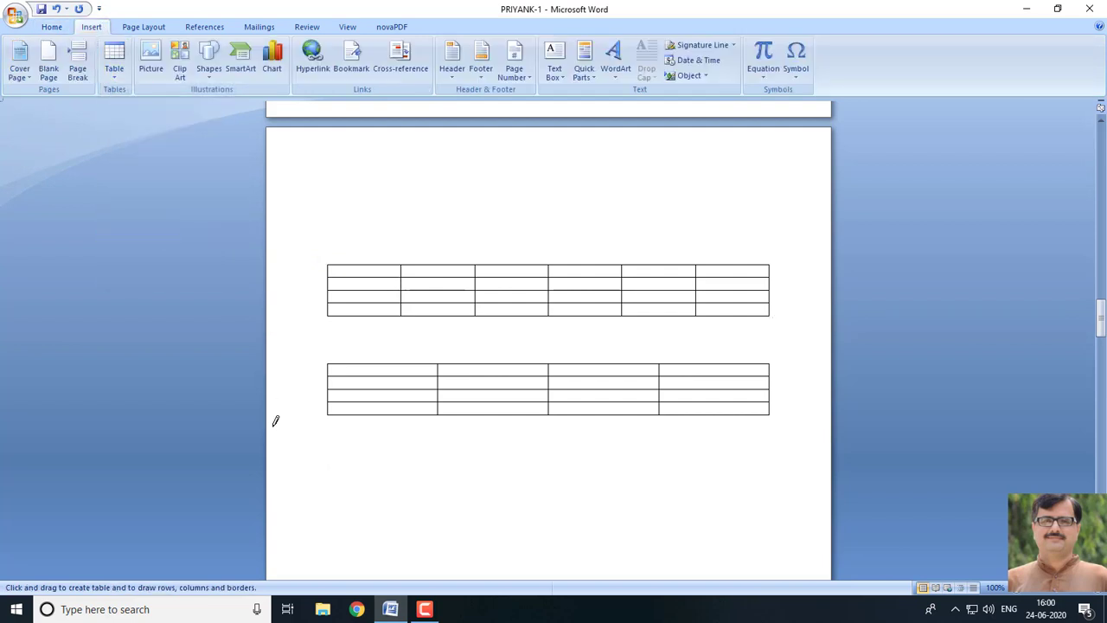
pyautogui.moveTo(605, 470); pyautogui.dragTo(721, 556)
pyautogui.moveTo(347, 461); pyautogui.dragTo(607, 466)
pyautogui.moveTo(346, 492); pyautogui.dragTo(634, 494)
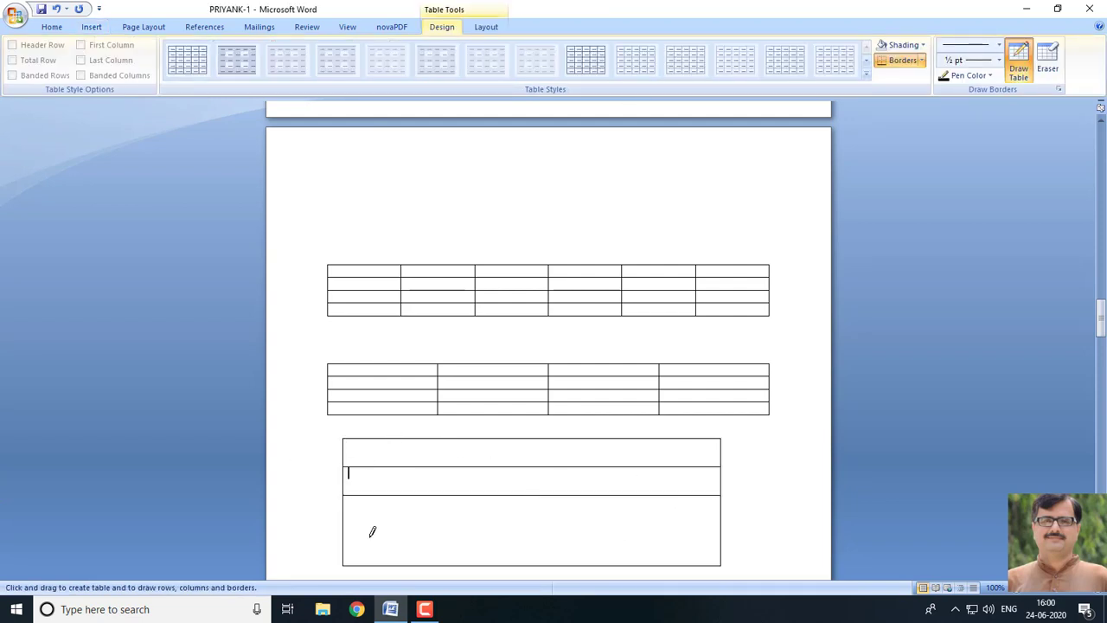
pyautogui.moveTo(345, 511); pyautogui.dragTo(648, 512)
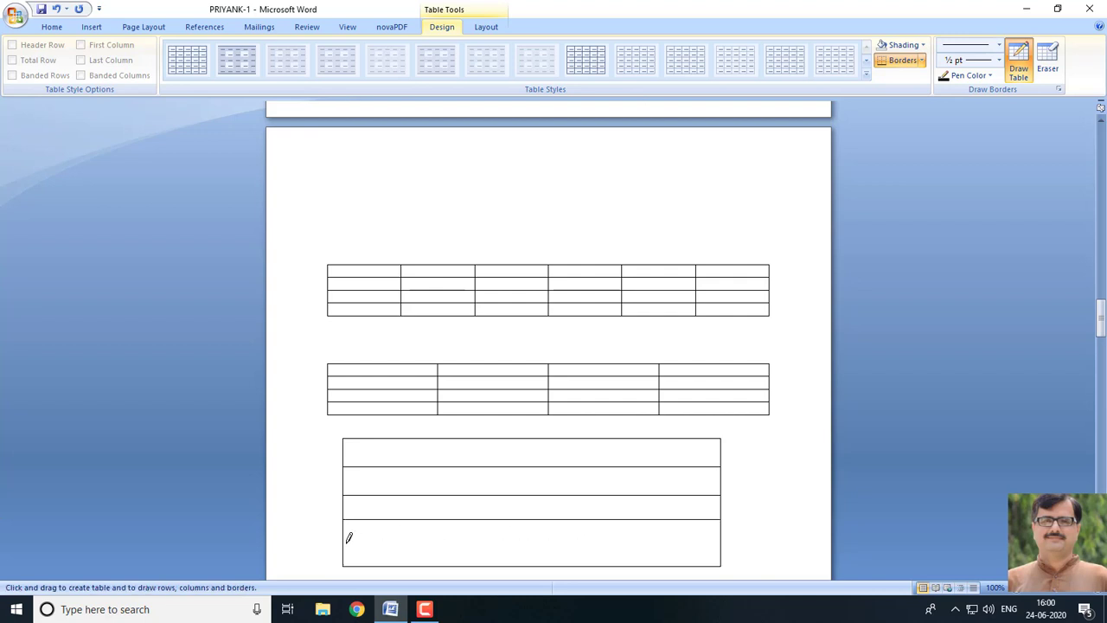
pyautogui.moveTo(349, 537); pyautogui.dragTo(731, 537)
# Divide the drawn table into five columns with four vertical lines and leave table drawing mode
pyautogui.moveTo(415, 433); pyautogui.dragTo(416, 558)
pyautogui.moveTo(478, 440); pyautogui.dragTo(478, 562)
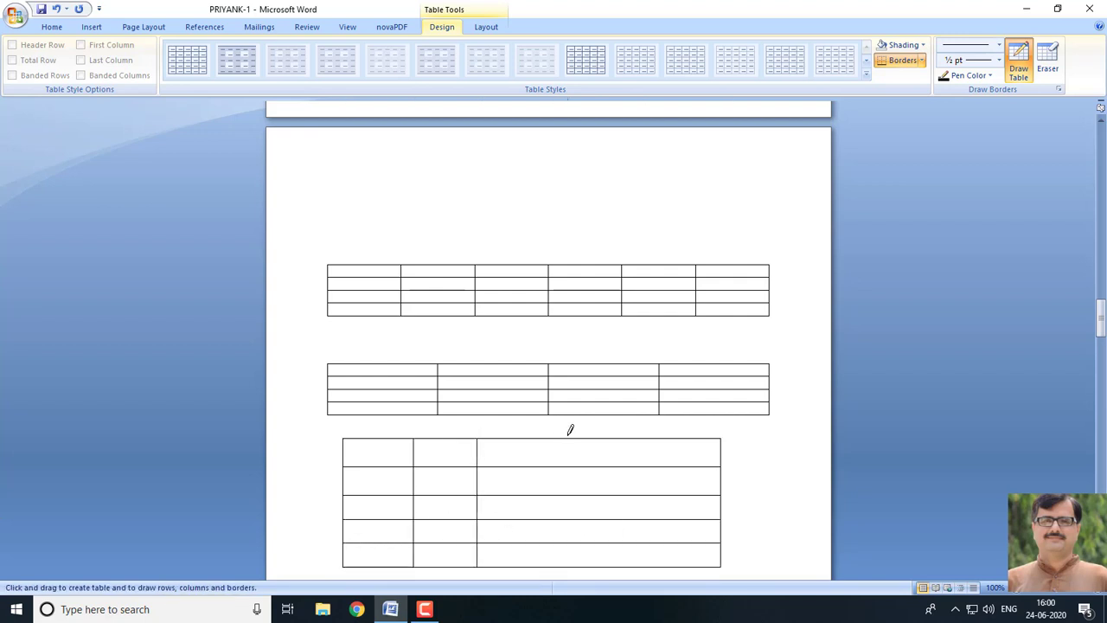
pyautogui.moveTo(570, 429); pyautogui.dragTo(570, 548)
pyautogui.moveTo(635, 434); pyautogui.dragTo(635, 559)
pyautogui.scroll(-7, 583, 413)
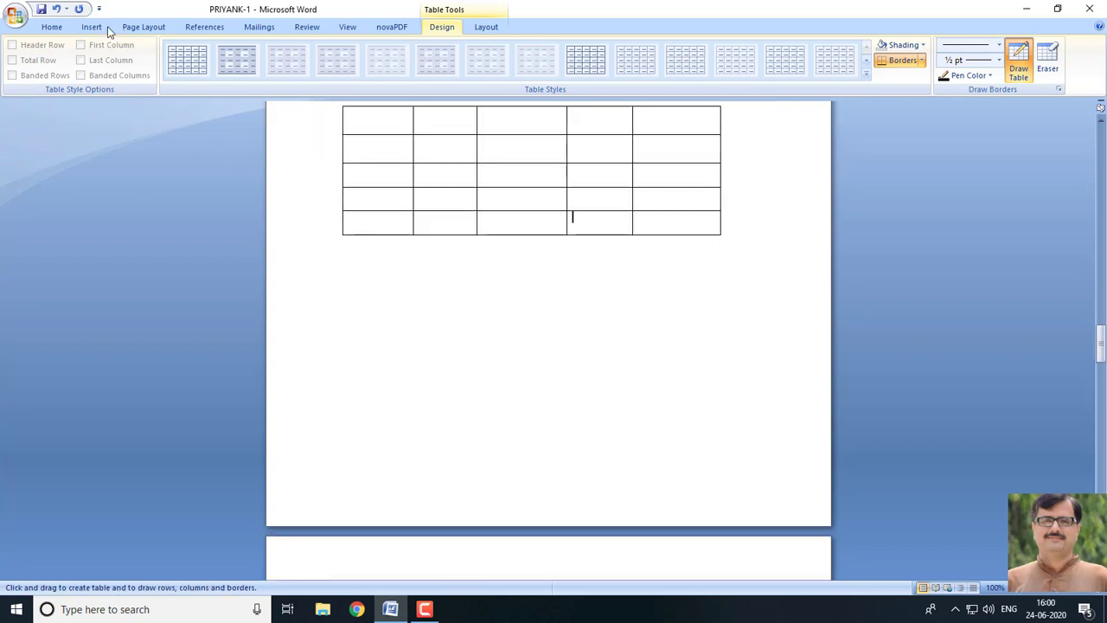
pyautogui.press('Escape')
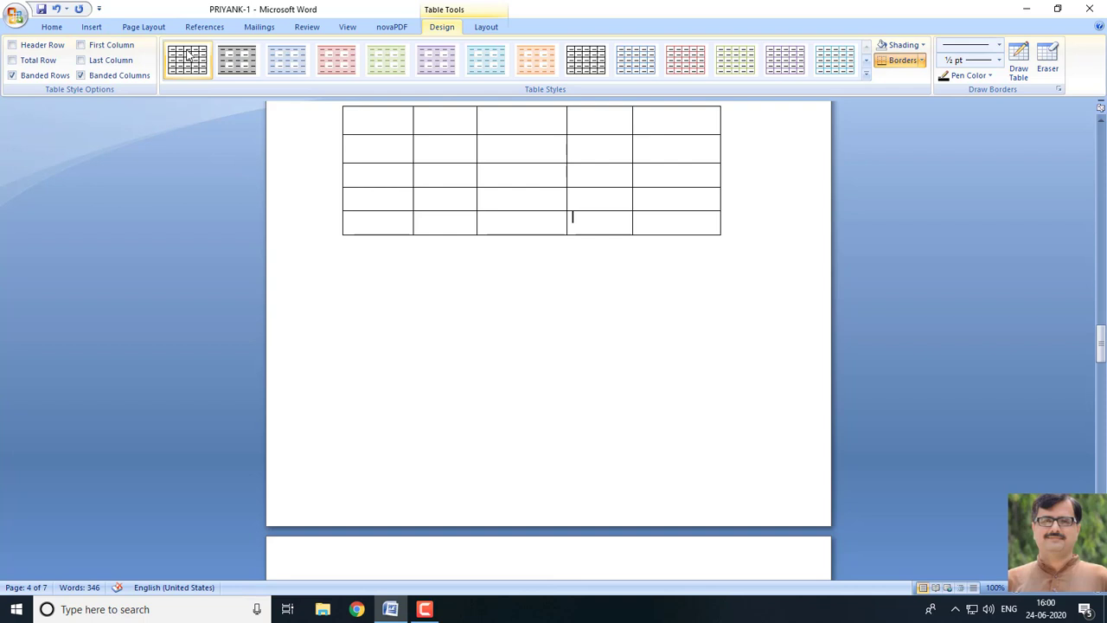
pyautogui.click(92, 31)
pyautogui.click(114, 58)
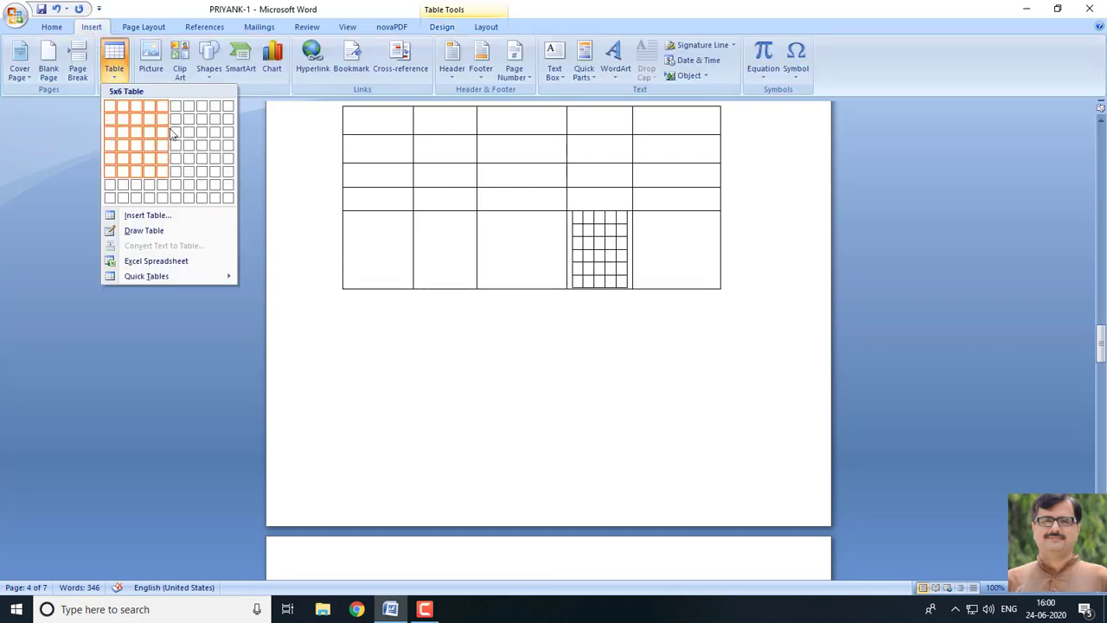
pyautogui.click(704, 269)
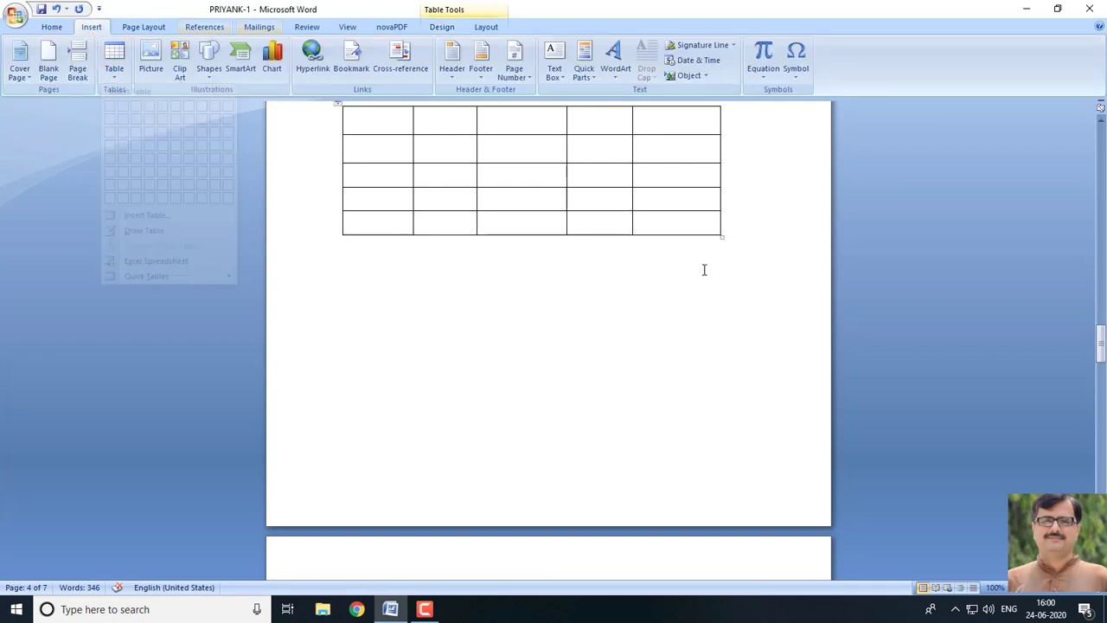
pyautogui.click(509, 301)
pyautogui.click(115, 61)
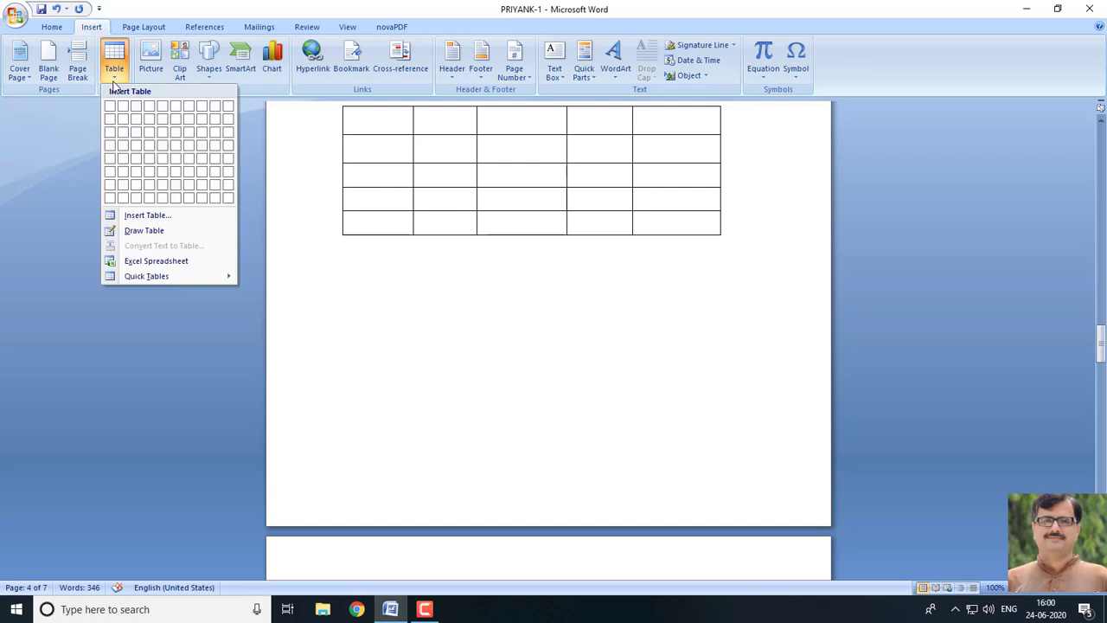
pyautogui.click(347, 297)
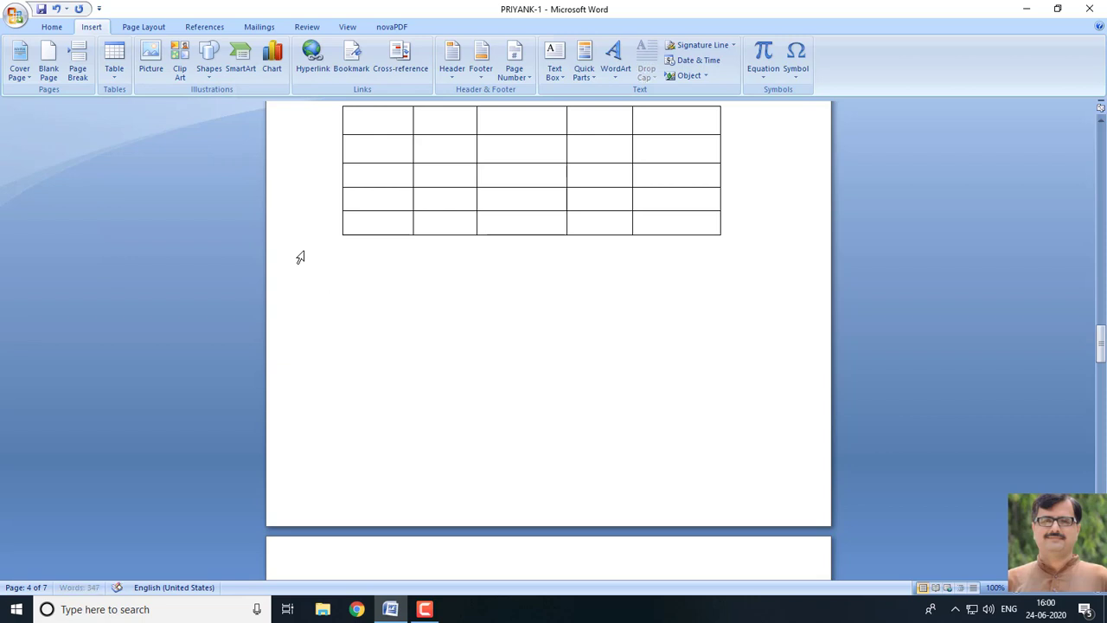
pyautogui.write('RAMAN')
pyautogui.press('BackSpace')
pyautogui.press('BackSpace')
pyautogui.press('BackSpace')
pyautogui.press('BackSpace')
pyautogui.press('BackSpace')
pyautogui.write('NAME      ')
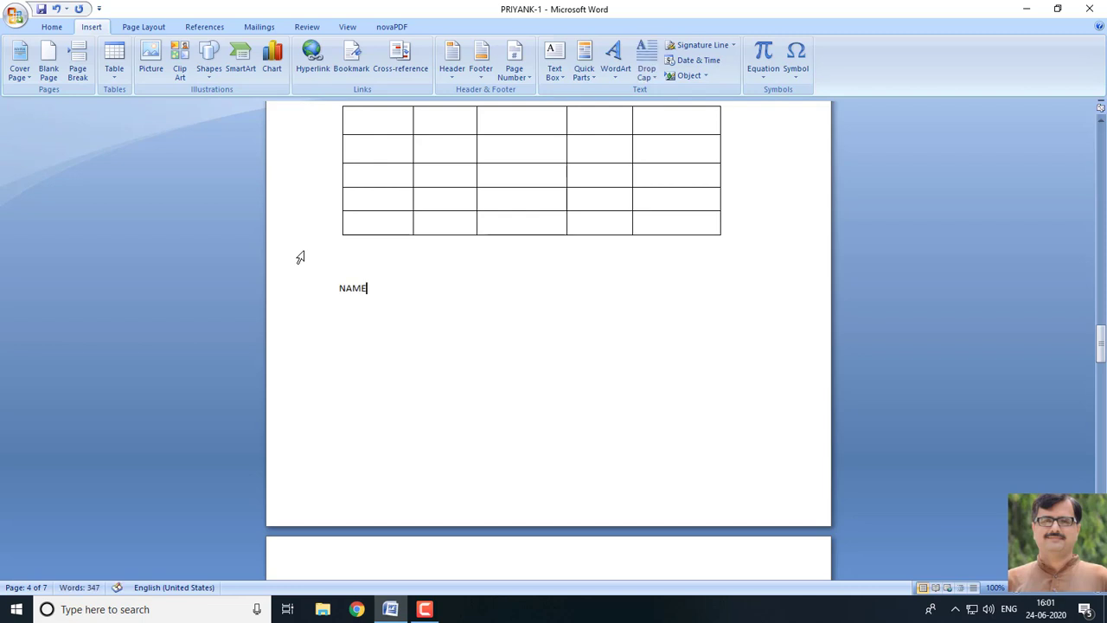
pyautogui.write('AGE    SALARY')
pyautogui.press('Return')
pyautogui.write('RAM')
pyautogui.press('Up')
pyautogui.press('Home')
pyautogui.press('BackSpace')
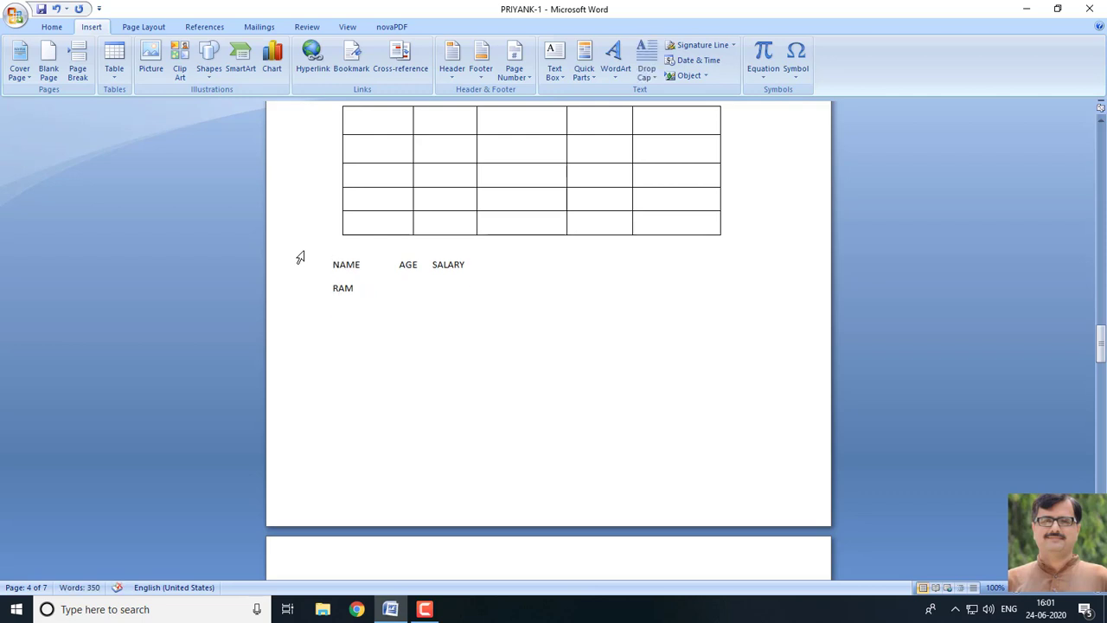
pyautogui.tripleClick(300, 256)
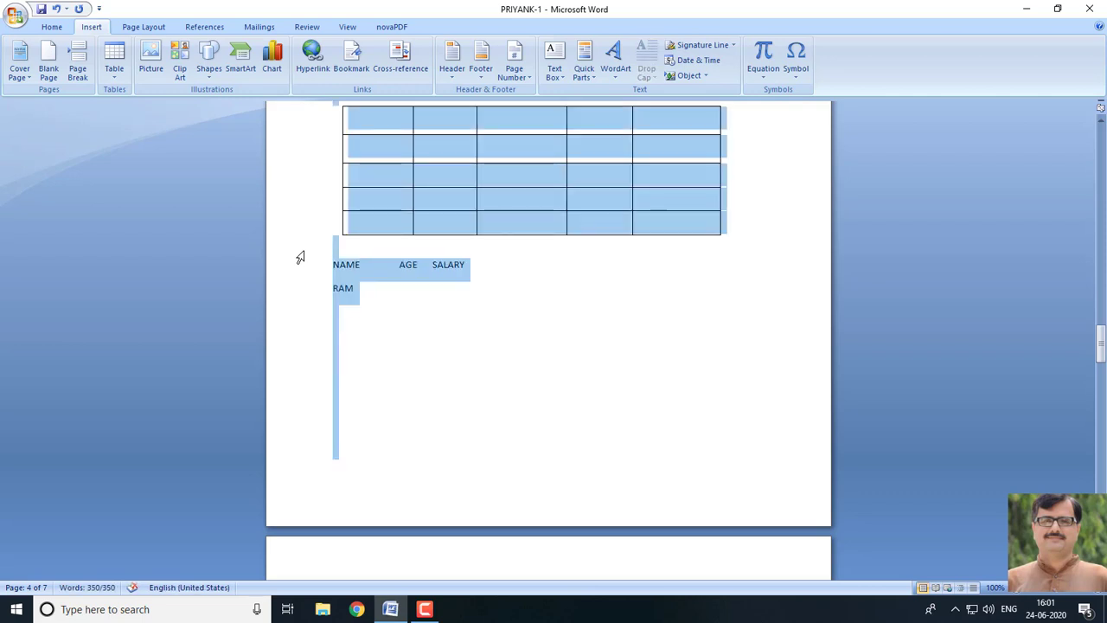
pyautogui.click(419, 331)
pyautogui.moveTo(389, 304); pyautogui.dragTo(292, 269)
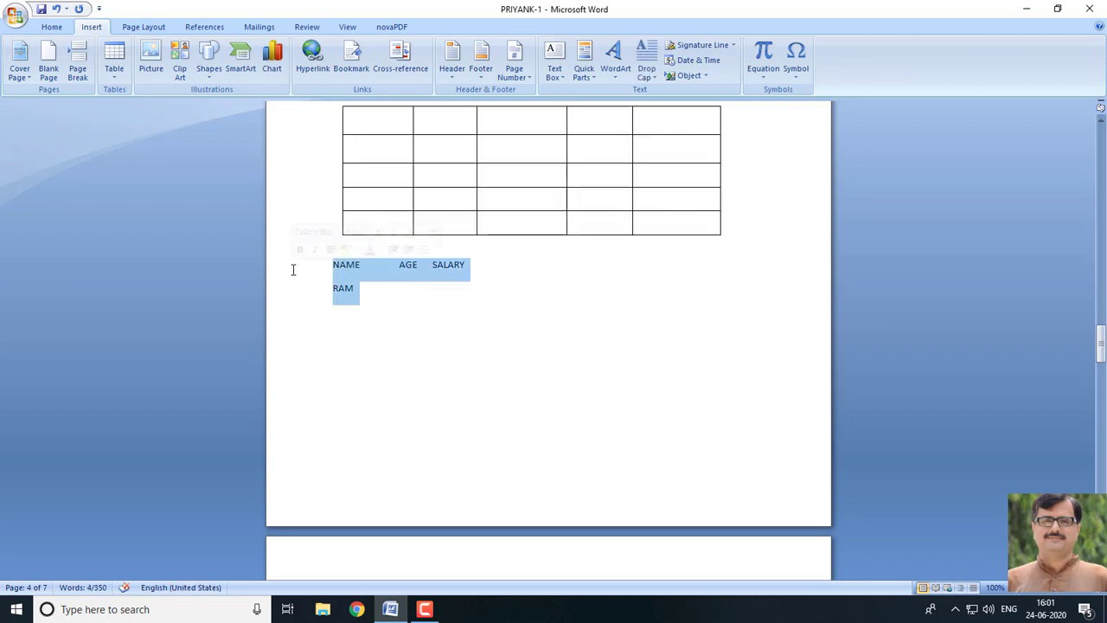
pyautogui.press('BackSpace')
# Below the drawn table, enter tab-separated headings NAME, AGE and SALARY, followed by a record with a first name, 30 and 50000
pyautogui.write('NAME')
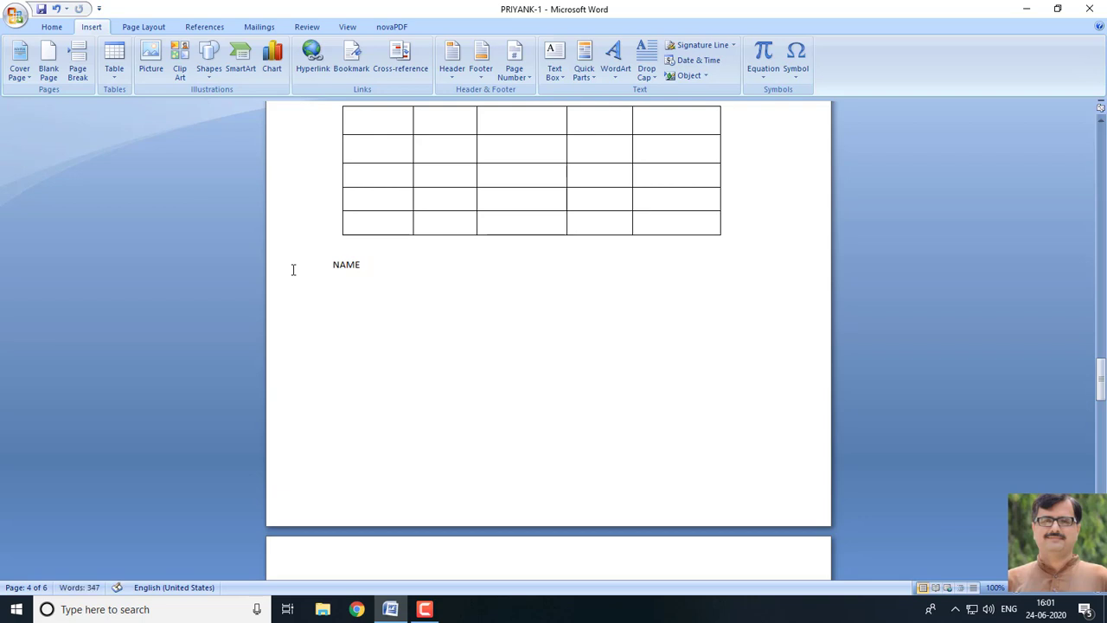
pyautogui.write('  AGE    SALARY')
pyautogui.press('Return')
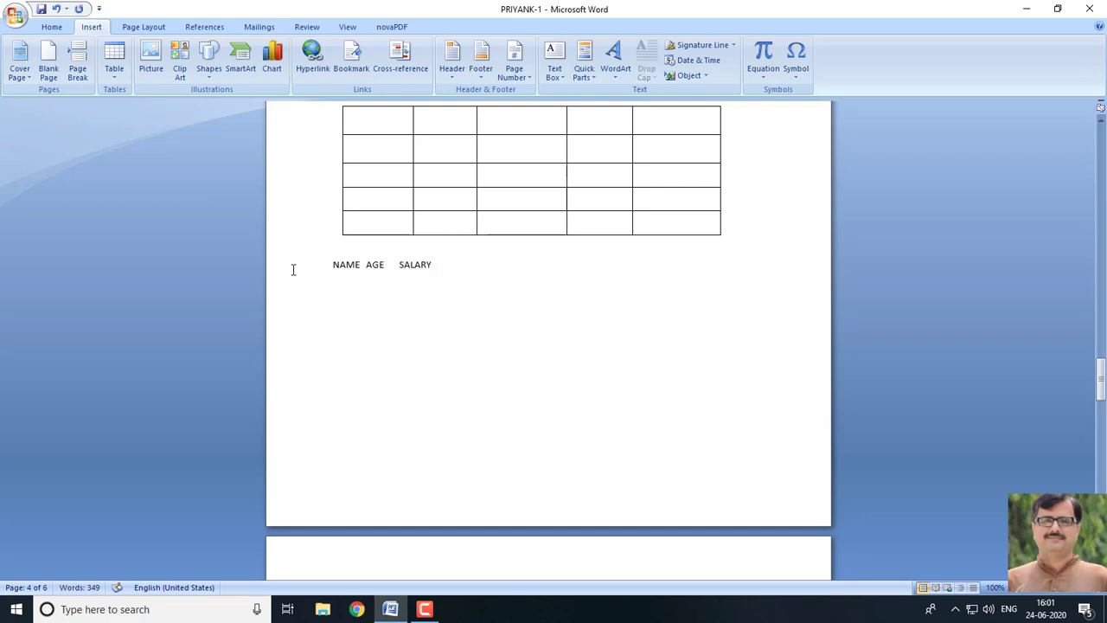
pyautogui.write('RAM    3')
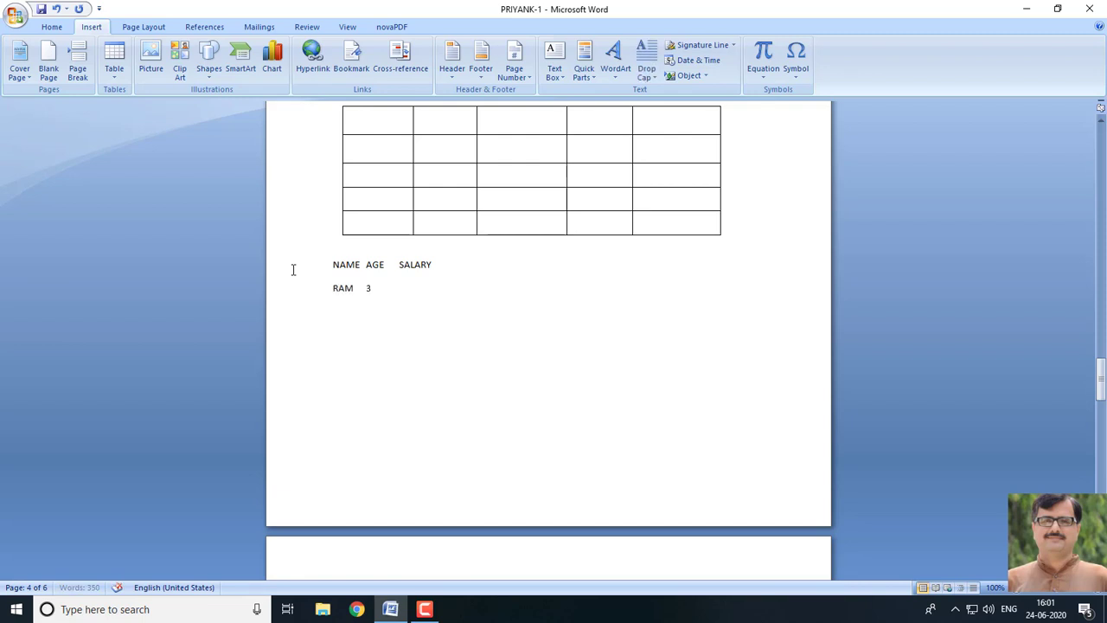
pyautogui.write('0       50000')
pyautogui.press('Return')
# Add two more tab-separated records, each starting with a first name: one with 40 and 60000, one with 20 and 45000
pyautogui.write('SHYAM 40')
pyautogui.press('Tab')
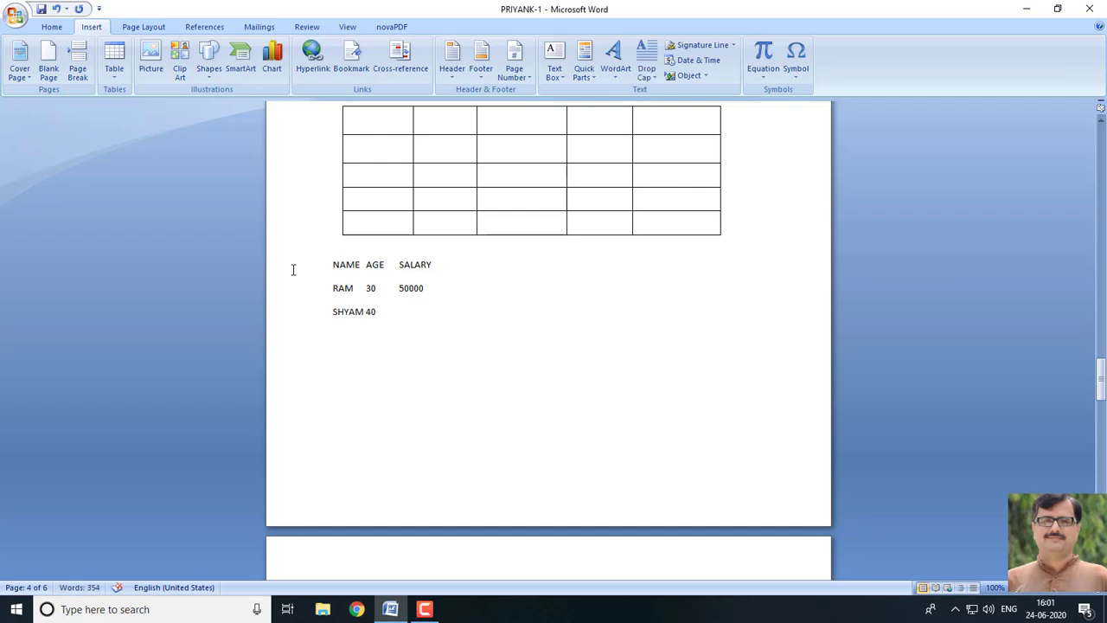
pyautogui.write('60000')
pyautogui.press('Return')
pyautogui.write('RAHUL ')
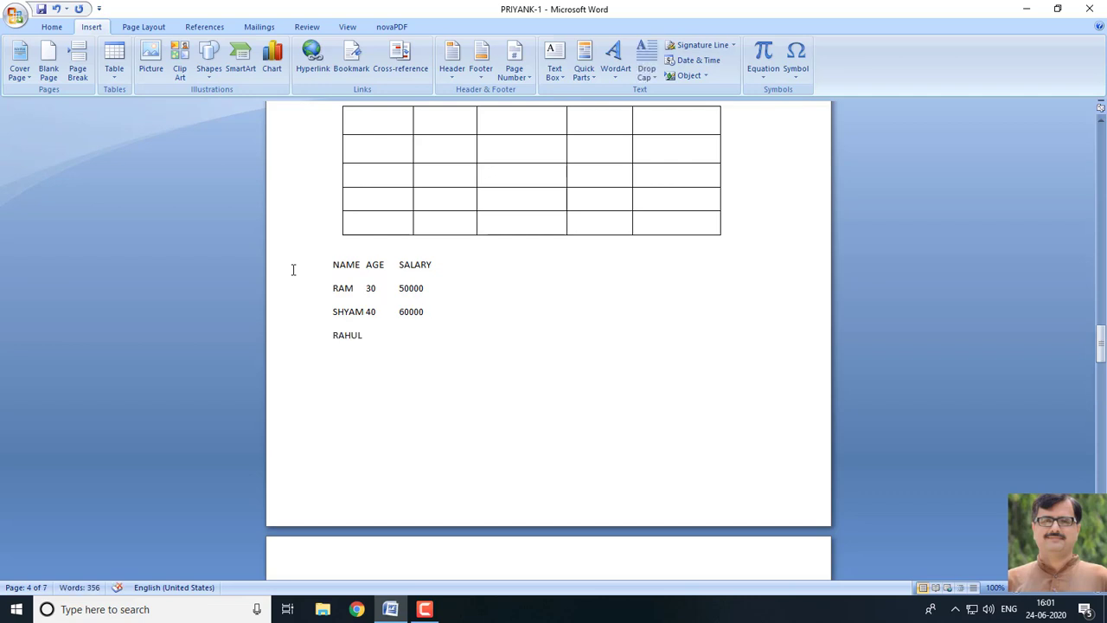
pyautogui.write('20 45000')
# Convert the four tab-separated lines into a three-column table, separating the text at tabs
pyautogui.moveTo(425, 339); pyautogui.dragTo(289, 237)
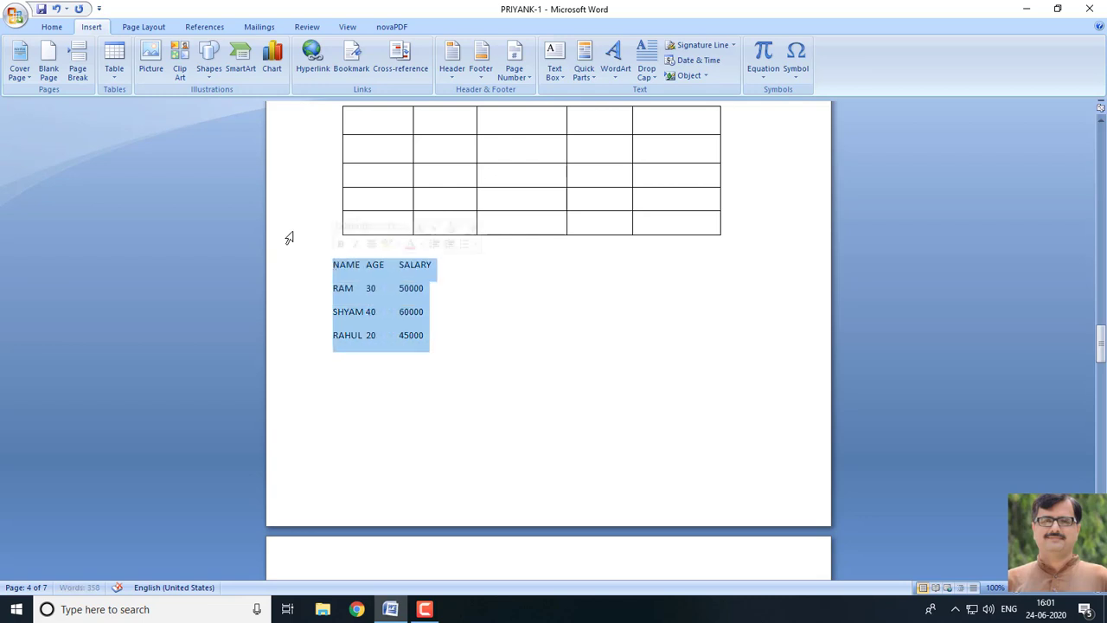
pyautogui.click(113, 73)
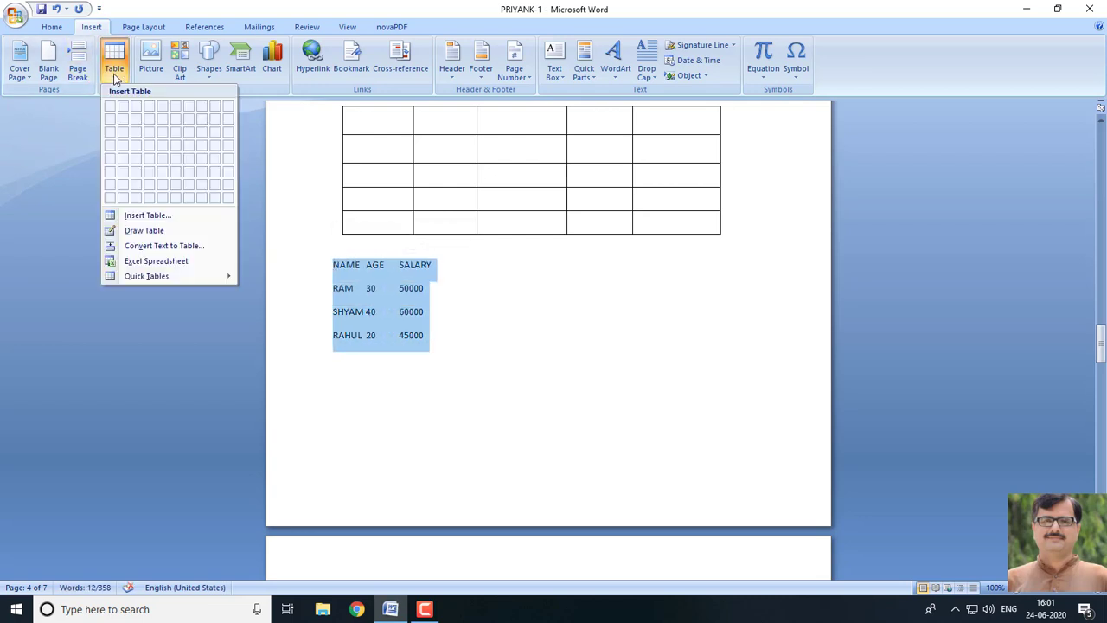
pyautogui.click(161, 246)
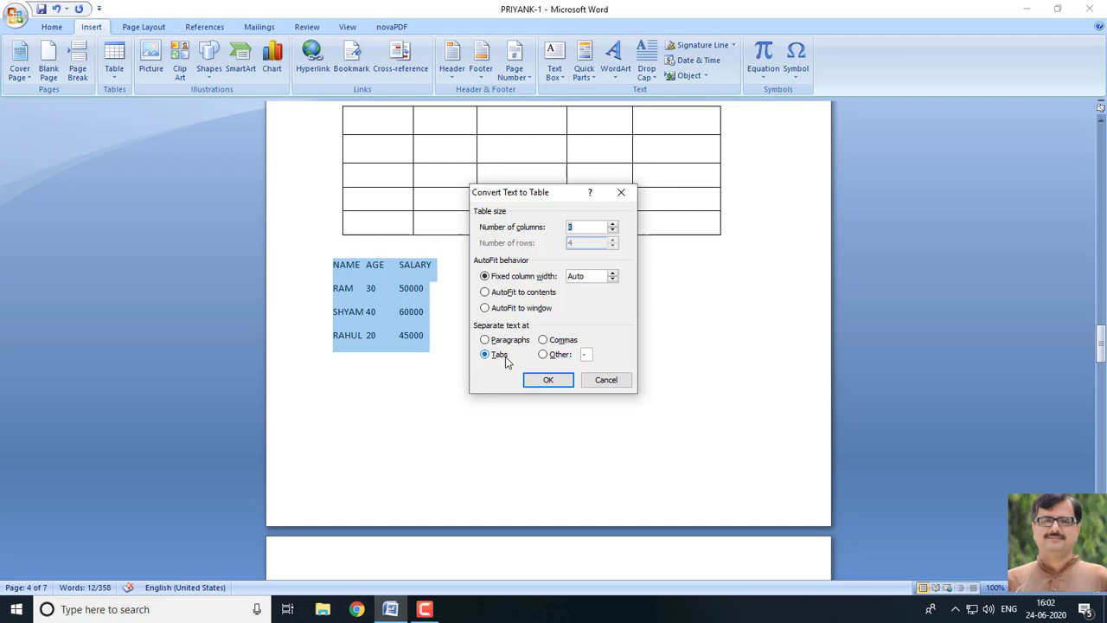
pyautogui.click(506, 361)
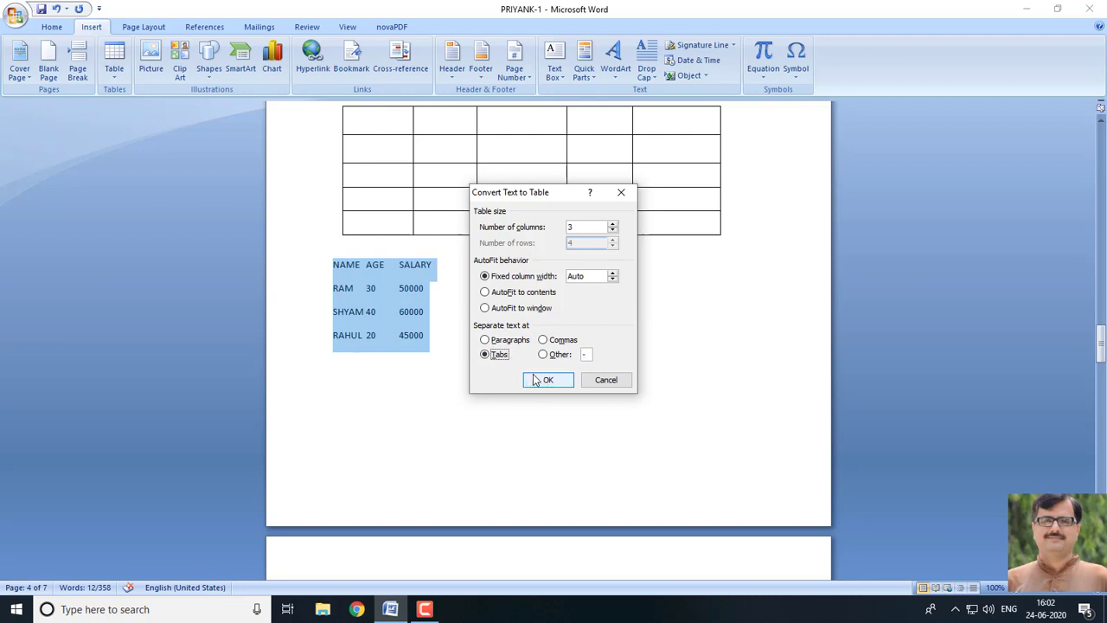
pyautogui.click(542, 380)
# Below the converted table, enter NAME,AGE,SALARY and two comma-separated records, each a first name followed by 30,50000 and 40,60000 respectively
pyautogui.click(541, 379)
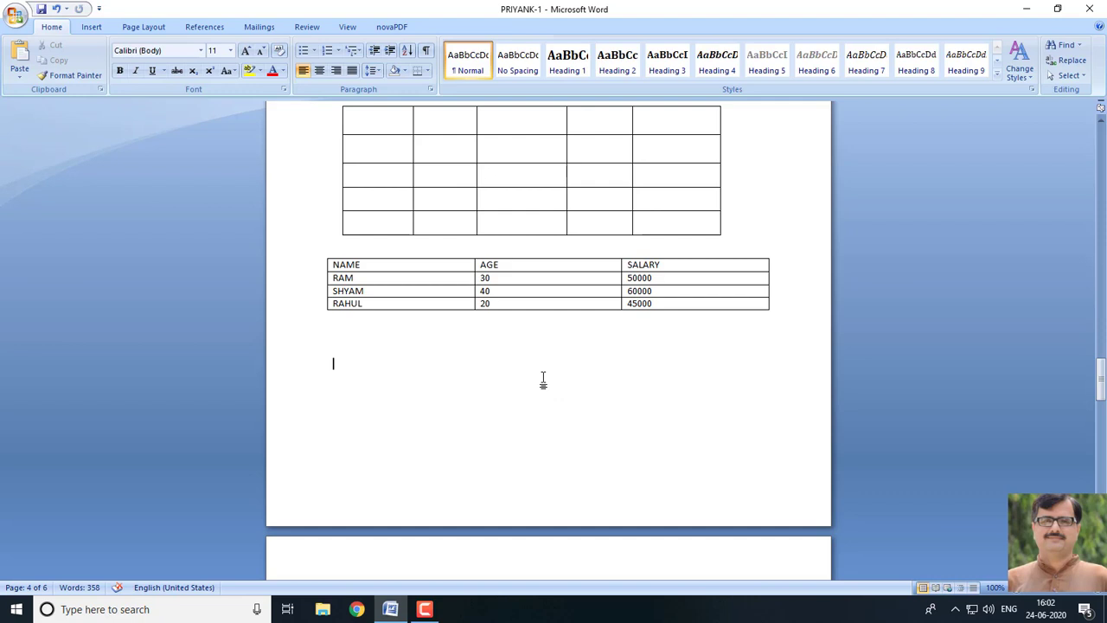
pyautogui.write('nam')
pyautogui.write('NAME,')
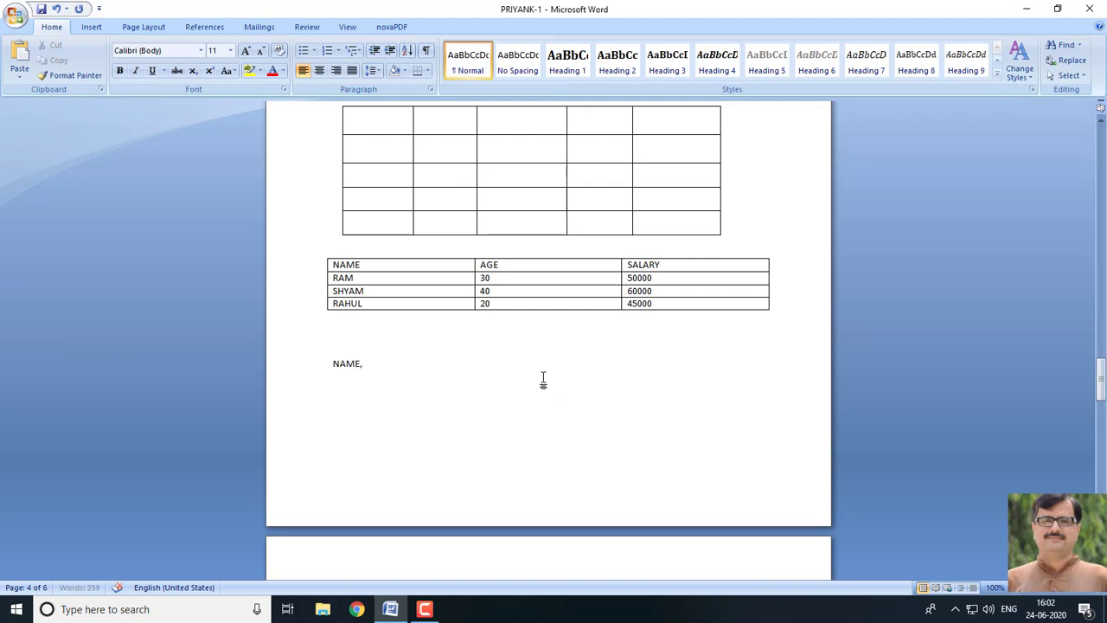
pyautogui.write('AGE,SALARY')
pyautogui.press('Return')
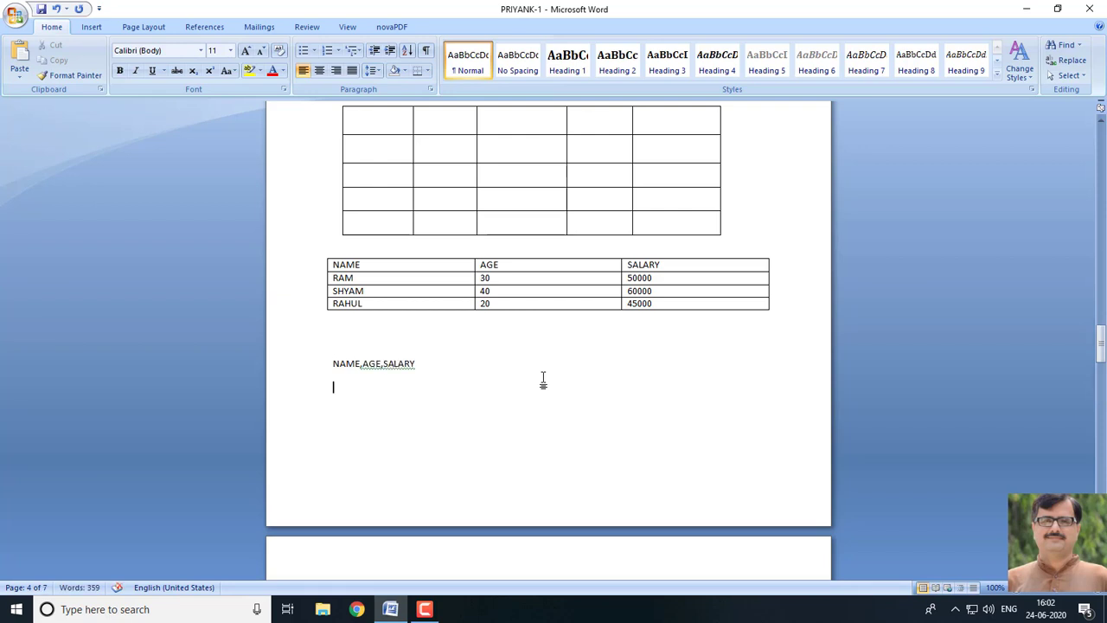
pyautogui.write('RAM,30,50000')
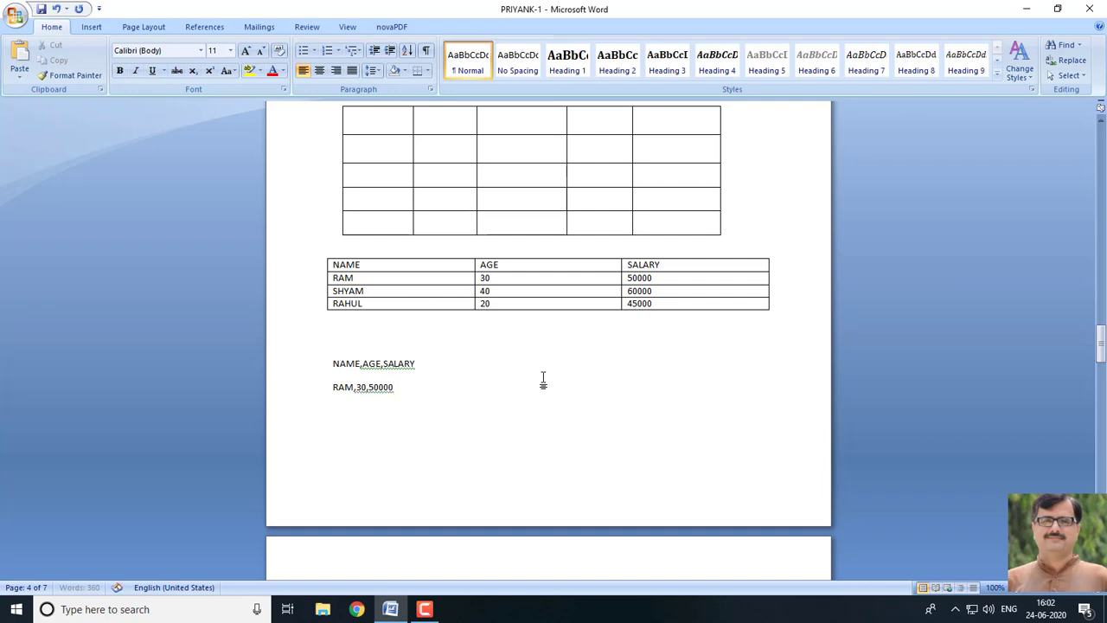
pyautogui.press('Return')
pyautogui.write('SHYAM,40,60000')
pyautogui.press('Return')
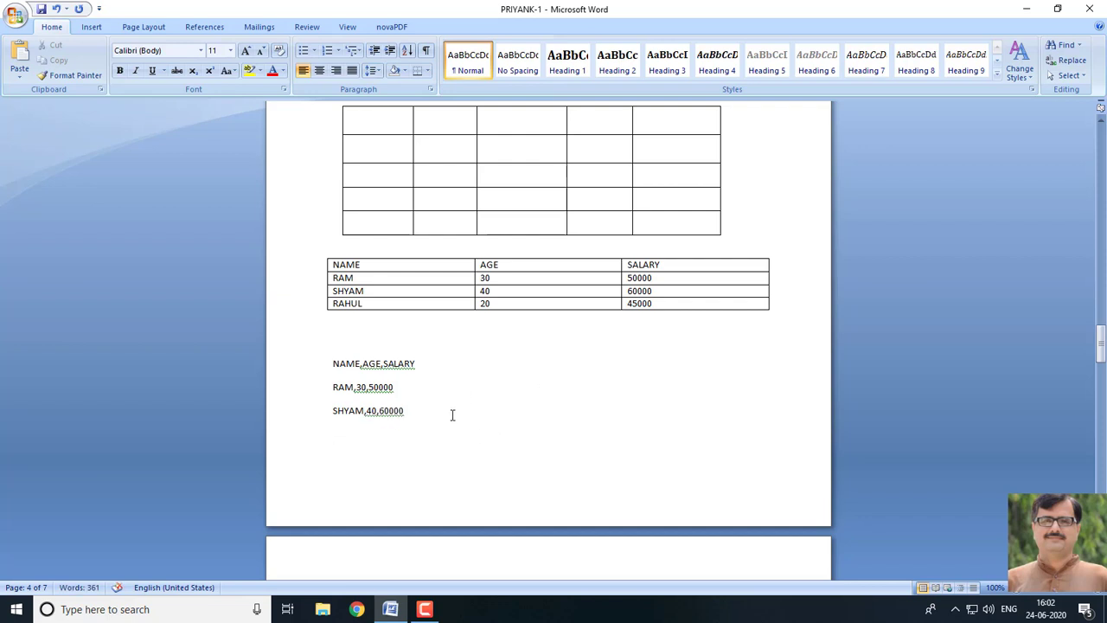
# Convert the three comma-separated lines into a three-column table, separating the text at commas
pyautogui.moveTo(407, 411); pyautogui.dragTo(310, 377)
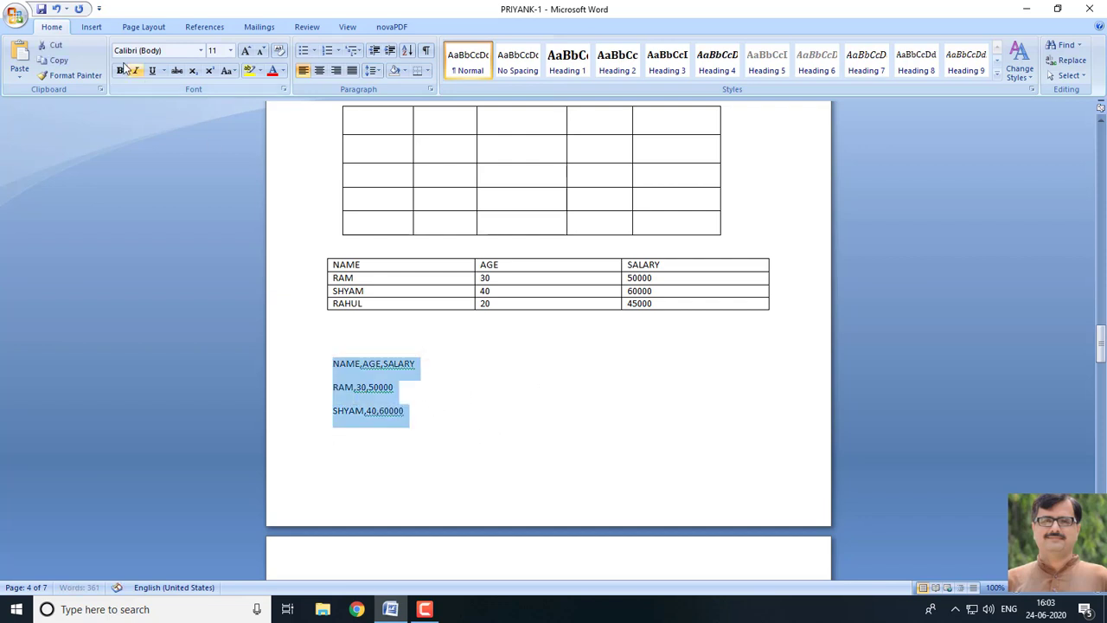
pyautogui.click(91, 27)
pyautogui.click(114, 76)
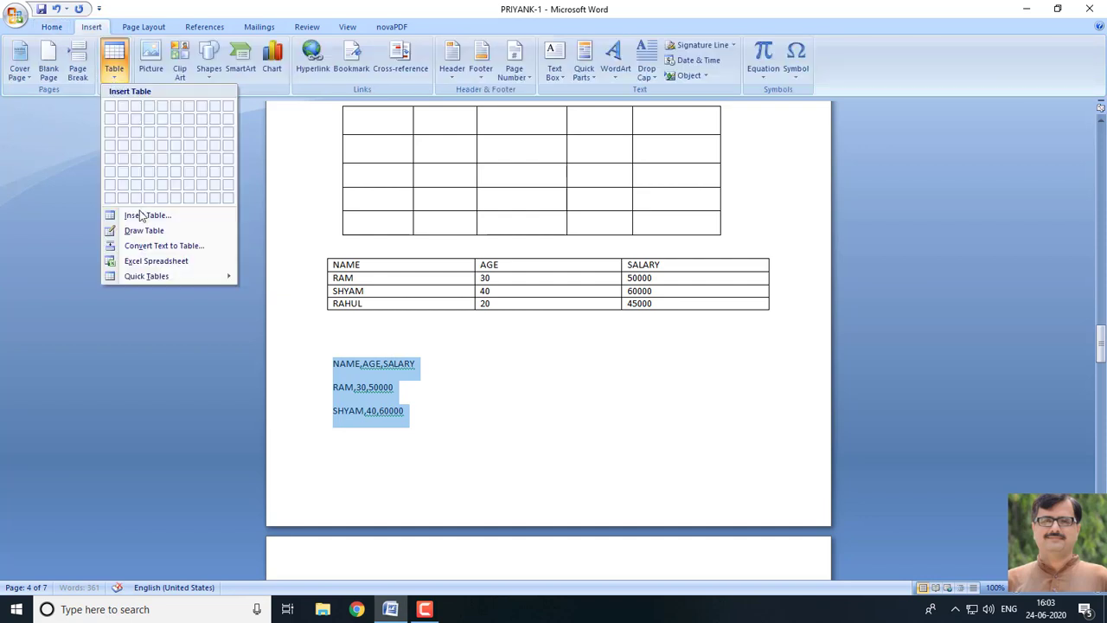
pyautogui.click(156, 248)
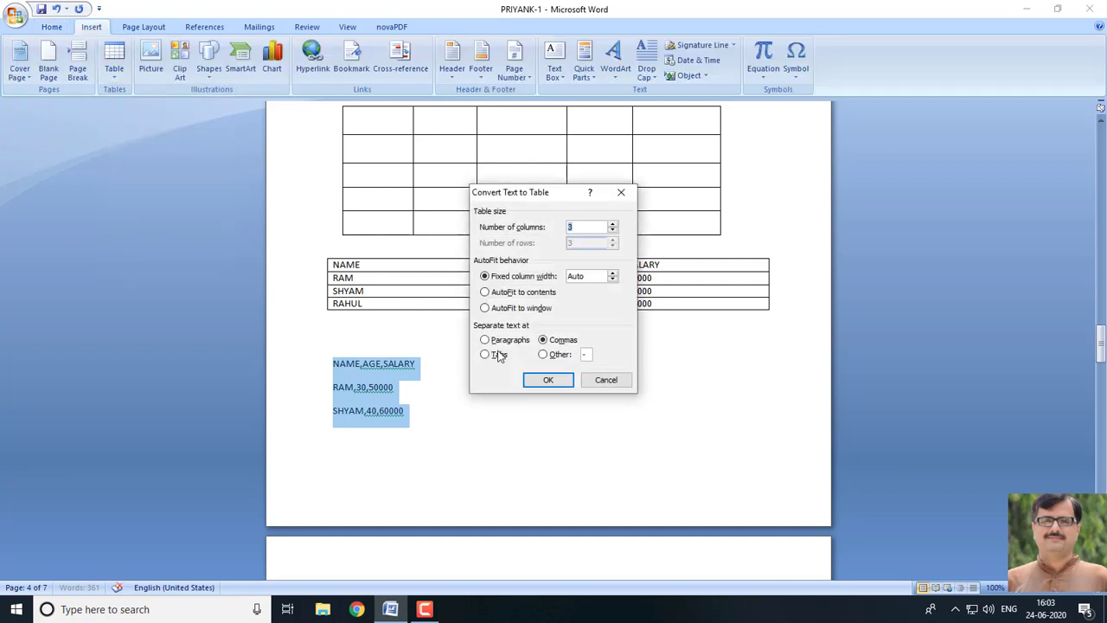
pyautogui.click(545, 355)
pyautogui.click(543, 340)
pyautogui.press('Tab')
pyautogui.click(559, 343)
pyautogui.click(549, 380)
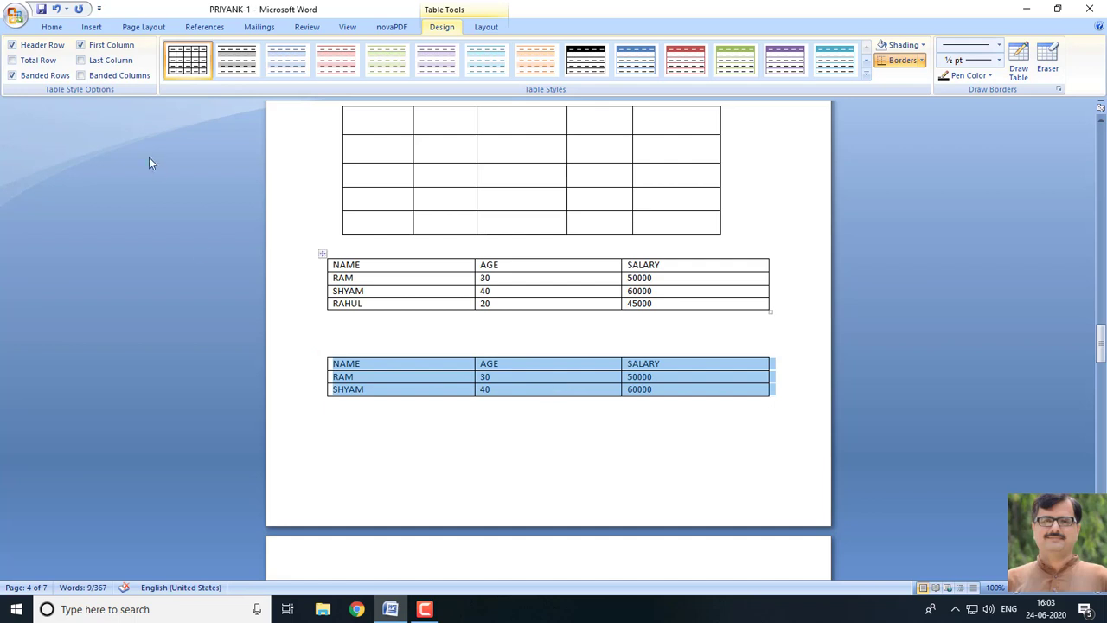
# Insert an embedded Excel spreadsheet in the empty area after the last table
pyautogui.scroll(-3, 371, 479)
pyautogui.click(372, 480)
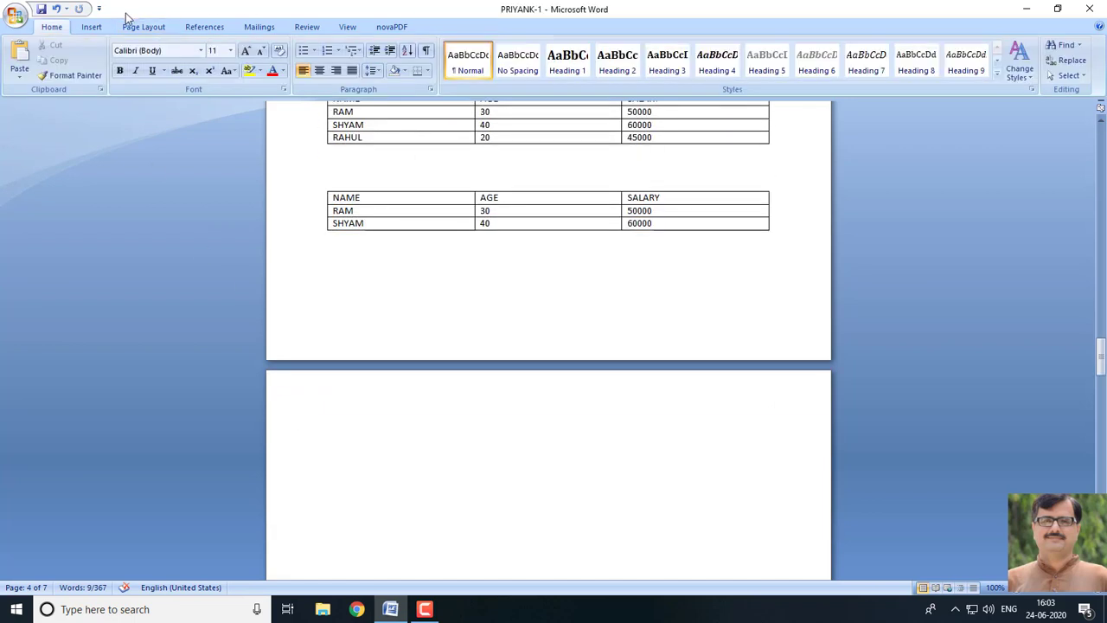
pyautogui.click(91, 27)
pyautogui.click(117, 70)
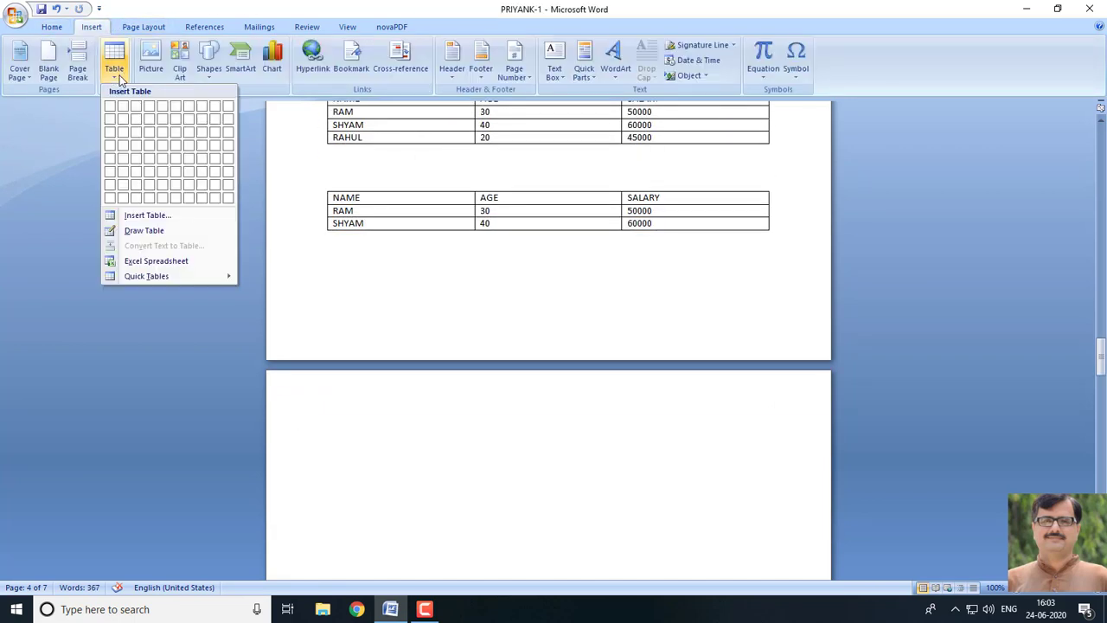
pyautogui.click(160, 262)
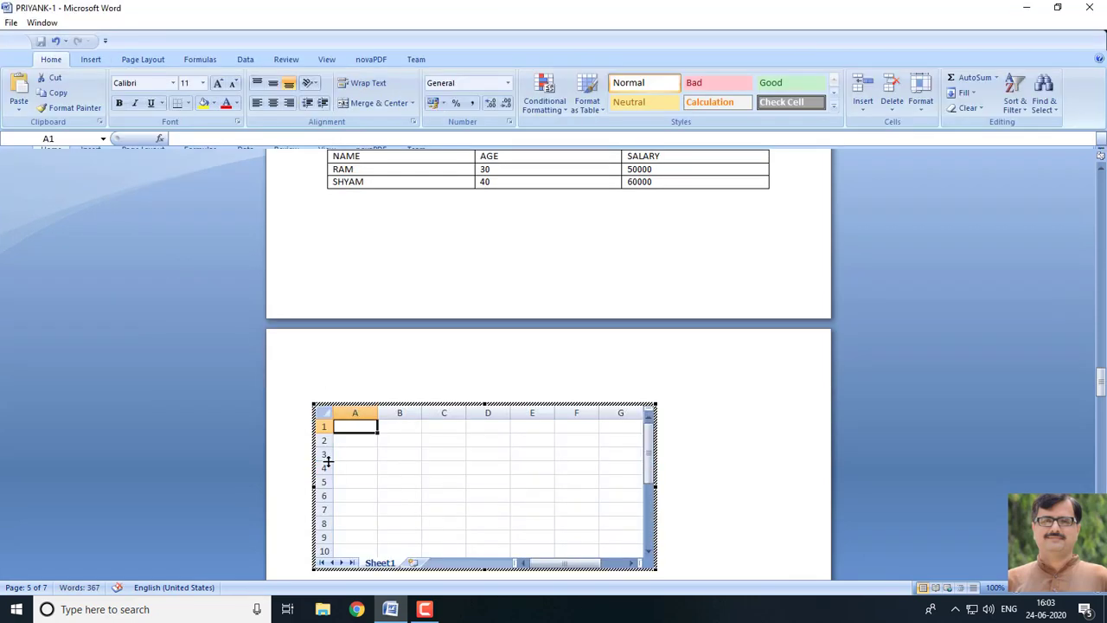
# Enter the headings NAME, AGE, SALARY and TAX in cells A1 to D1 of the embedded spreadsheet
pyautogui.write('NAME')
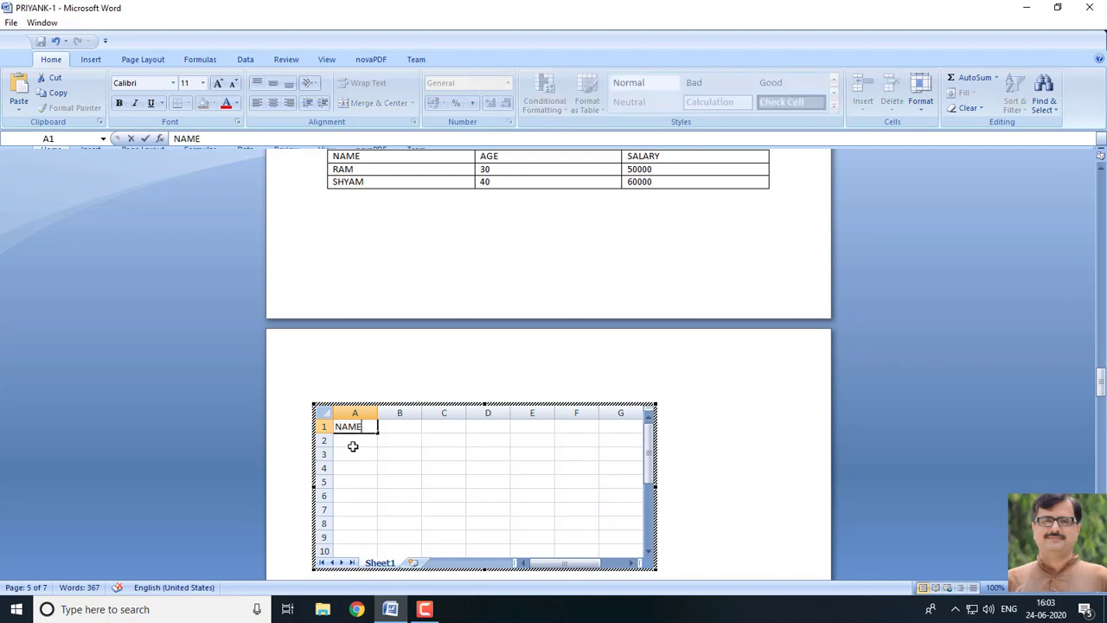
pyautogui.press('Tab')
pyautogui.write('AGE')
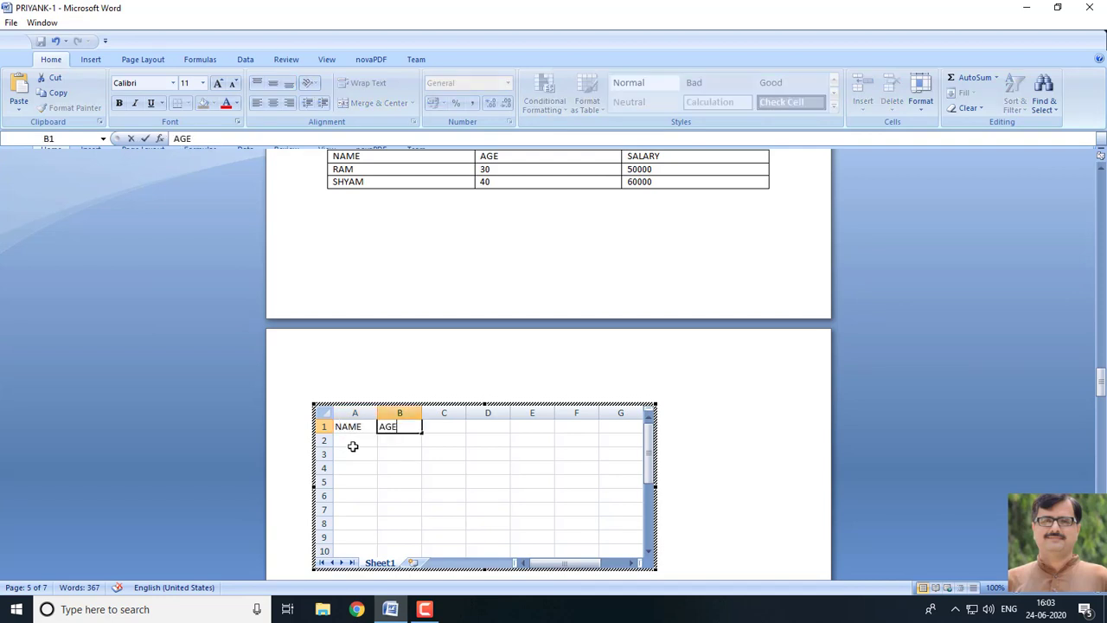
pyautogui.press('Tab')
pyautogui.write('SALAR')
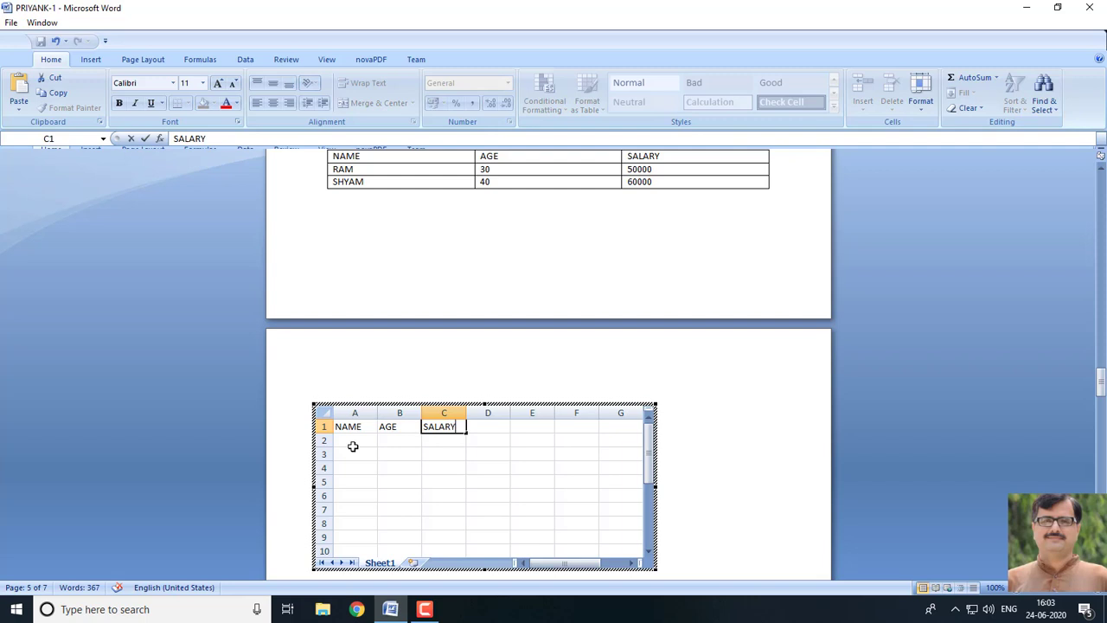
pyautogui.write('Y')
pyautogui.press('Tab')
pyautogui.write('TAX')
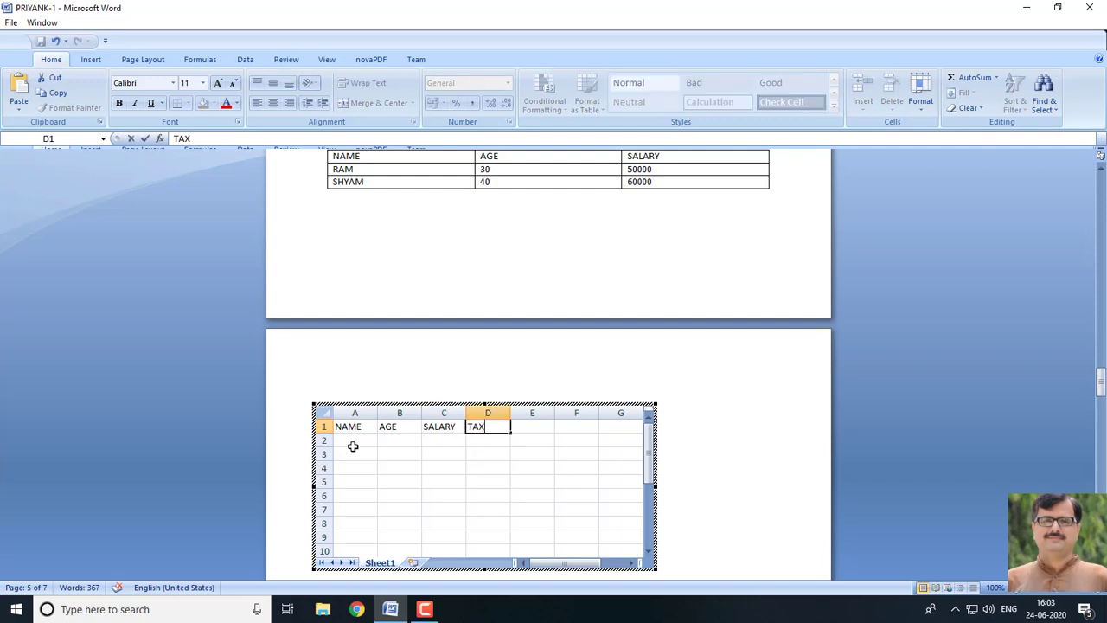
pyautogui.press('Return')
# Enter three first names in cells A2 to A4 of the embedded spreadsheet and auto-fit the width of column A
pyautogui.write('RAM')
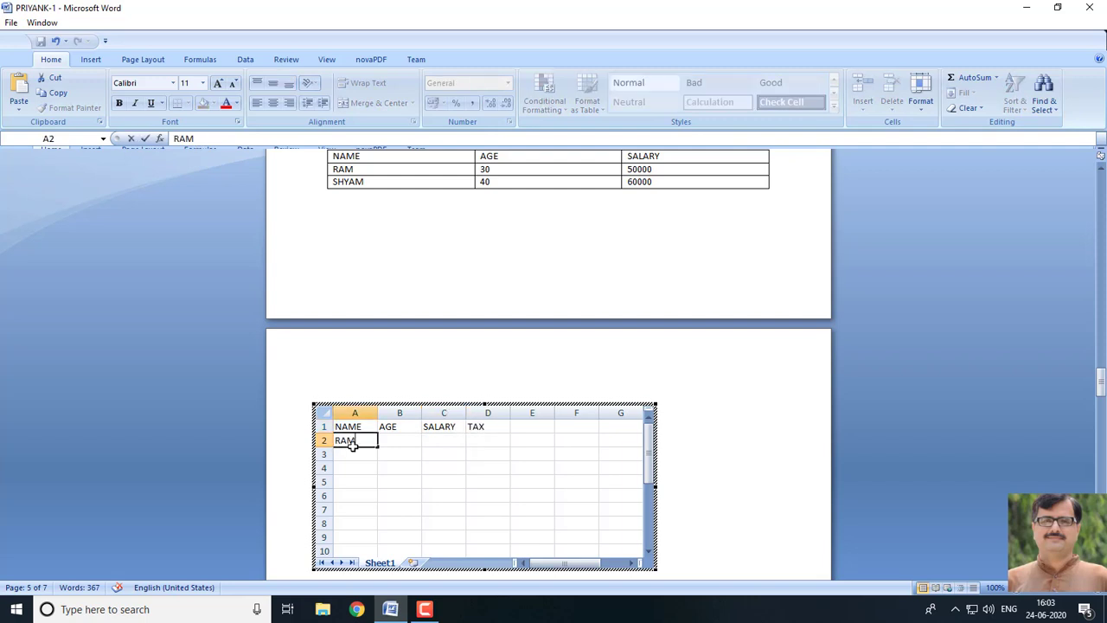
pyautogui.press('Return')
pyautogui.write('SHYAM')
pyautogui.press('Return')
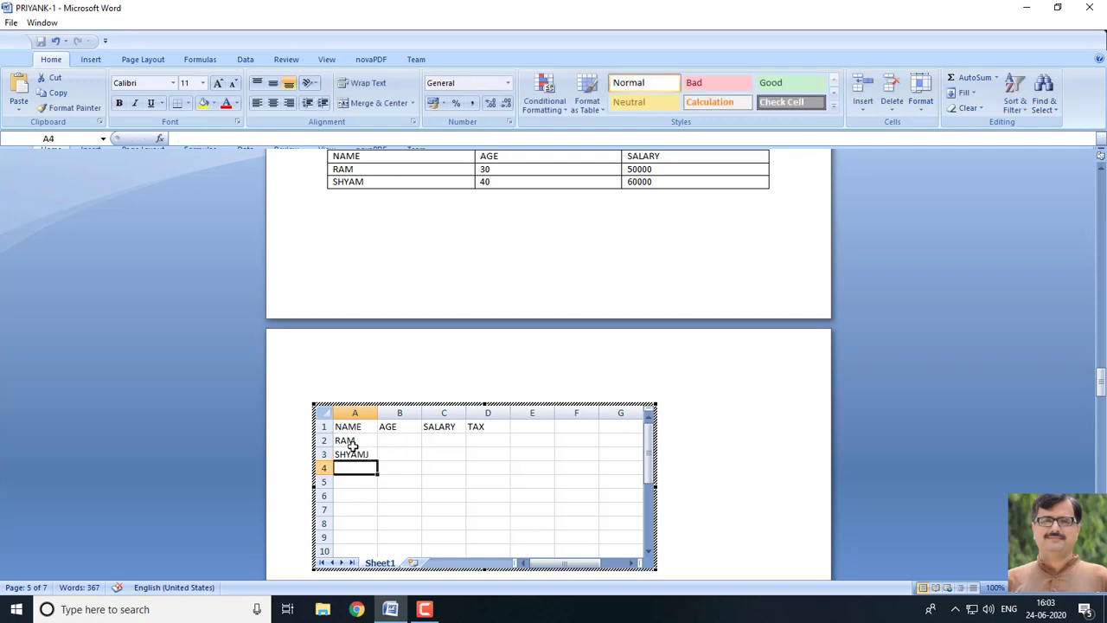
pyautogui.press('Up')
pyautogui.write('SHY')
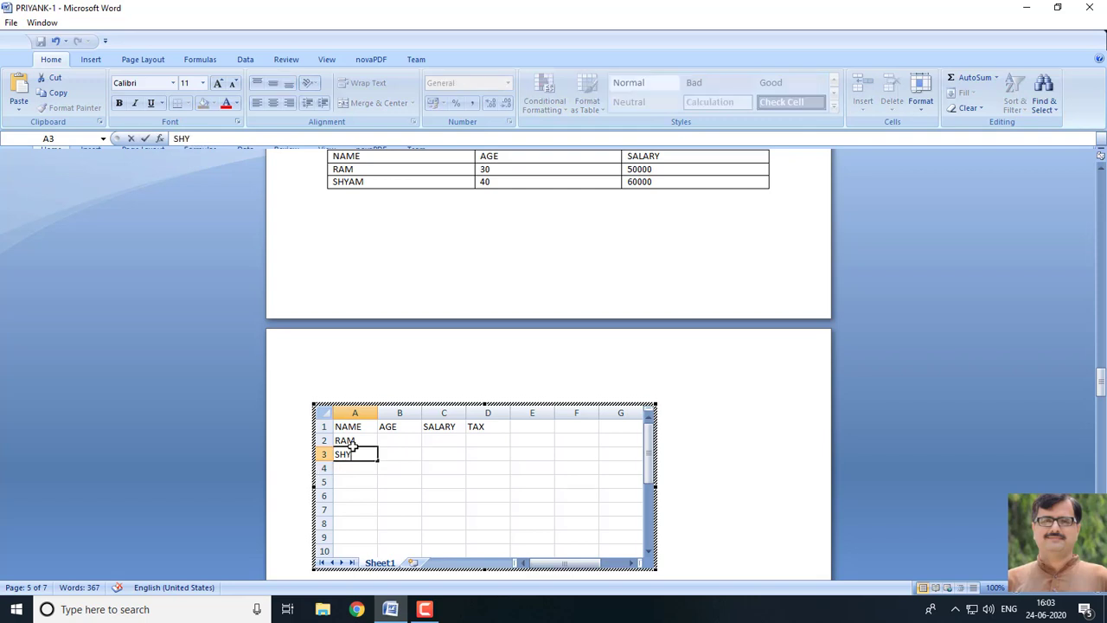
pyautogui.write('AM')
pyautogui.press('Return')
pyautogui.write('GHAN')
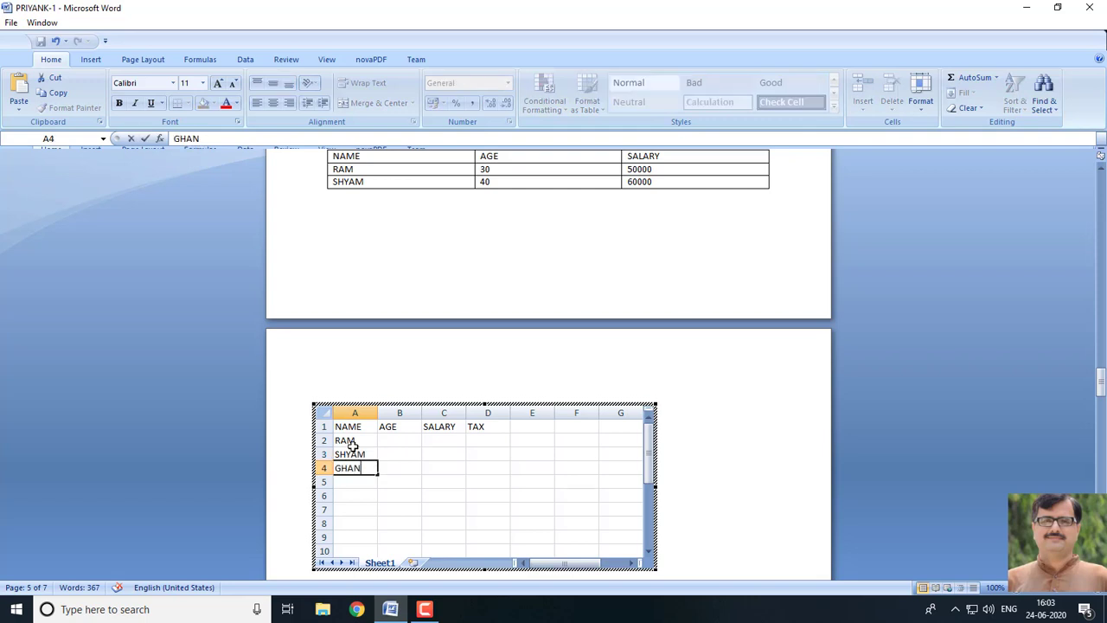
pyautogui.write('SHYAM')
pyautogui.press('Tab')
pyautogui.press('Return')
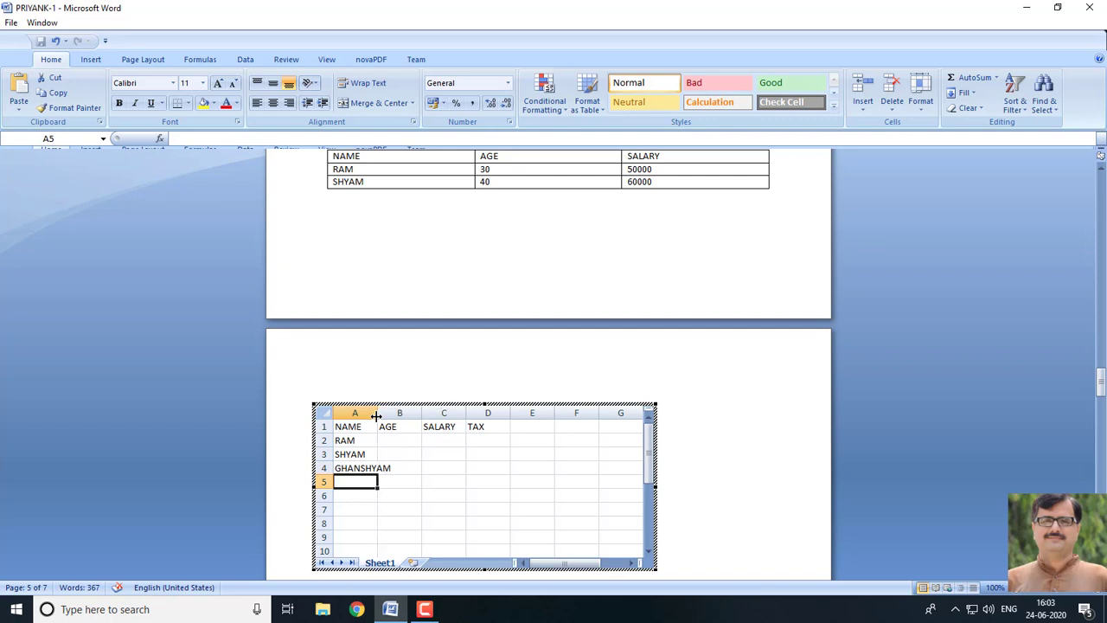
pyautogui.doubleClick(375, 416)
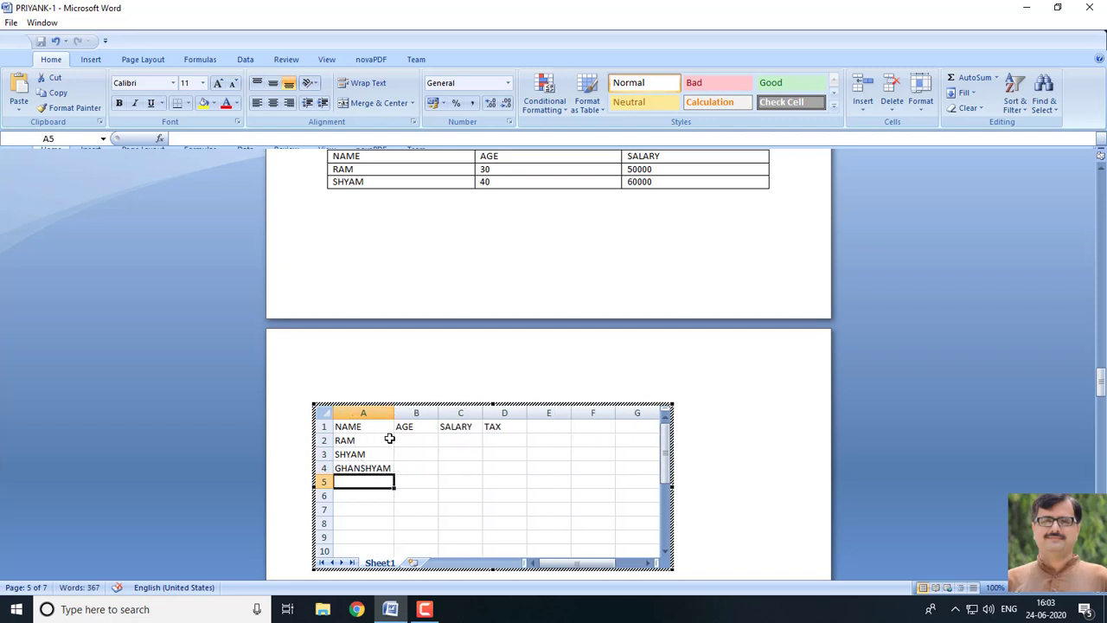
# Enter the ages 40, 20 and 30 in cells B2 to B4
pyautogui.click(410, 440)
pyautogui.write('40')
pyautogui.press('Return')
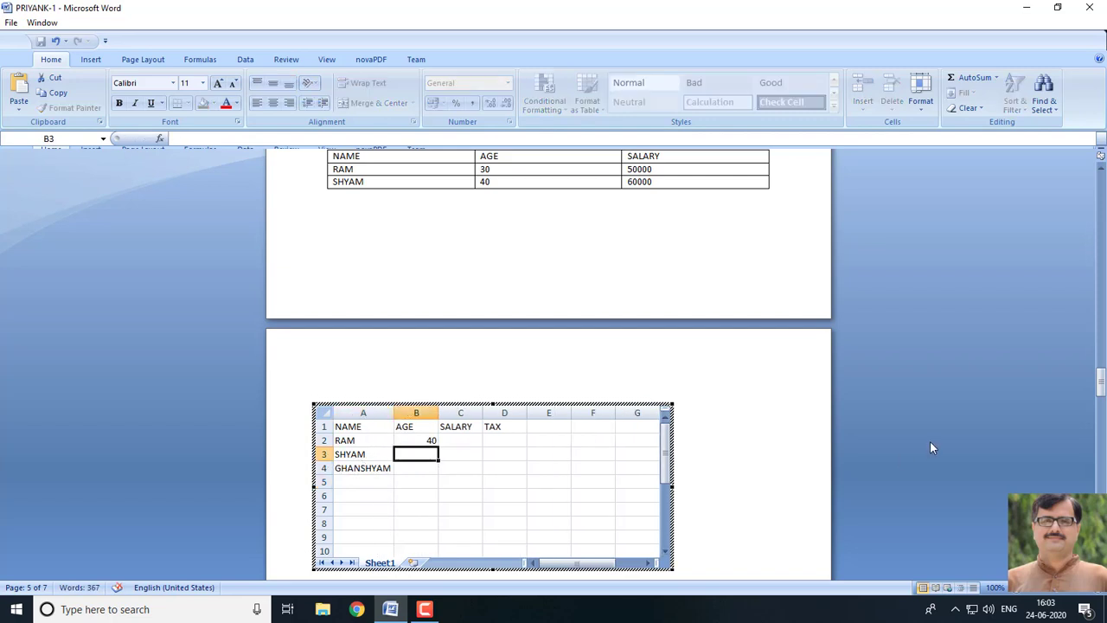
pyautogui.write('20')
pyautogui.press('Return')
pyautogui.write('30')
pyautogui.press('Tab')
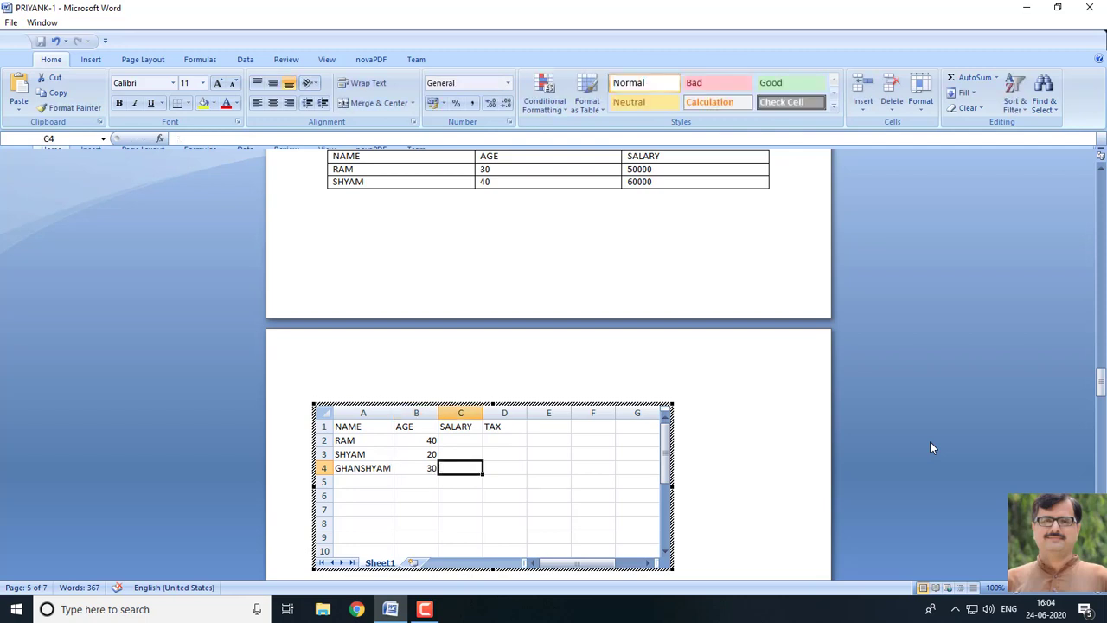
# Enter the salaries 50000, 60000 and 45000 in cells C2 to C4
pyautogui.press('Up')
pyautogui.press('Up')
pyautogui.write('50000')
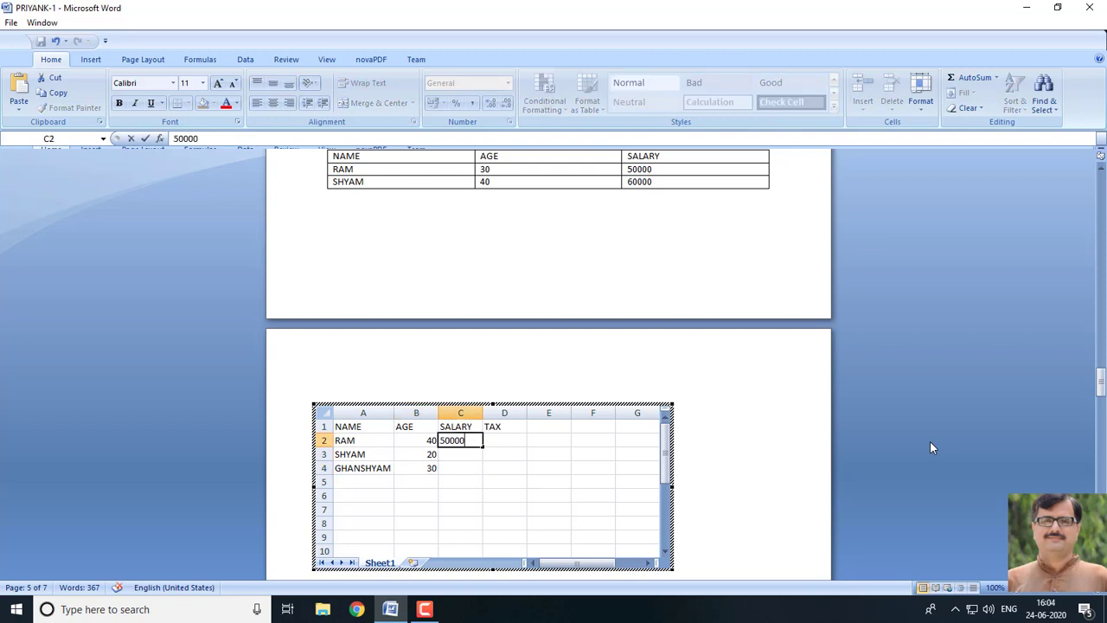
pyautogui.press('Return')
pyautogui.write('60000')
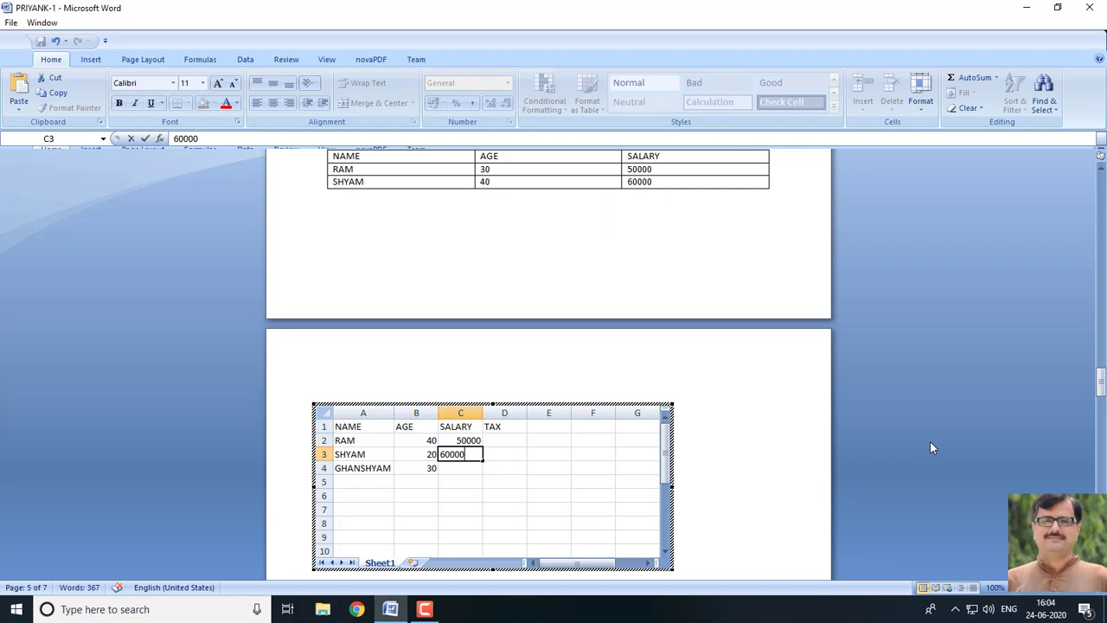
pyautogui.press('Return')
pyautogui.write('45000')
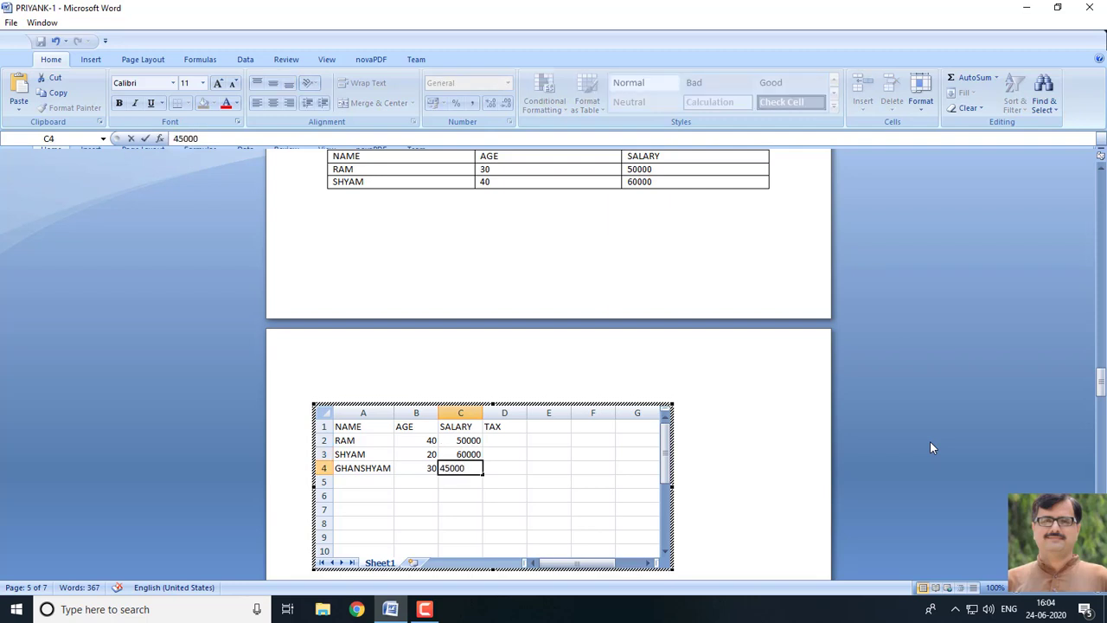
pyautogui.press('Return')
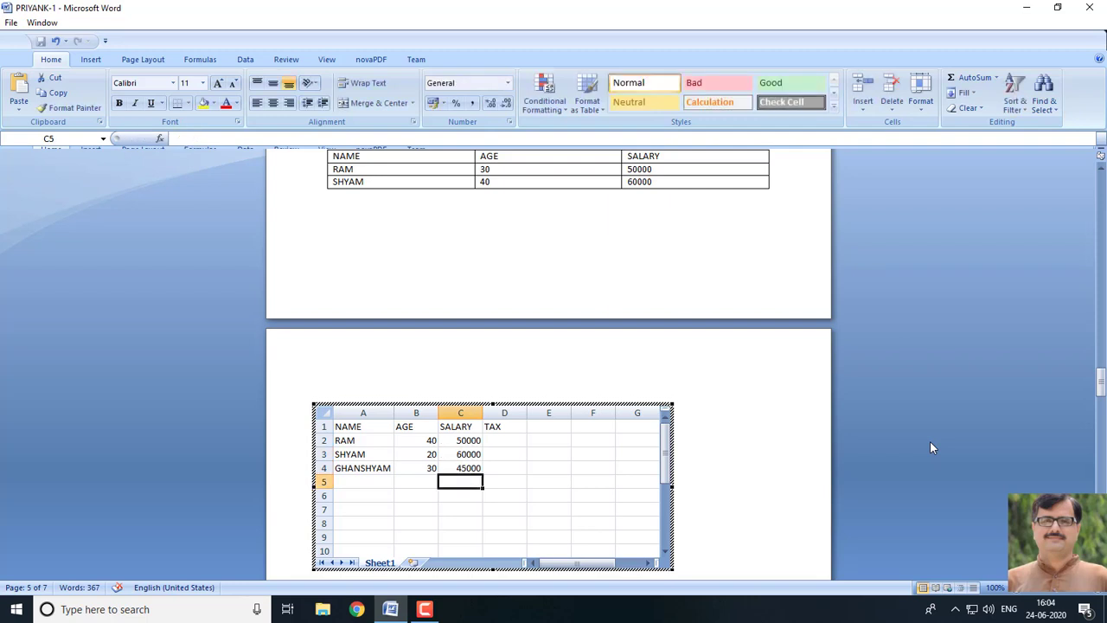
# Enter the formula =C2*0.1 in cell D2 to calculate the tax for the first record
pyautogui.click(507, 442)
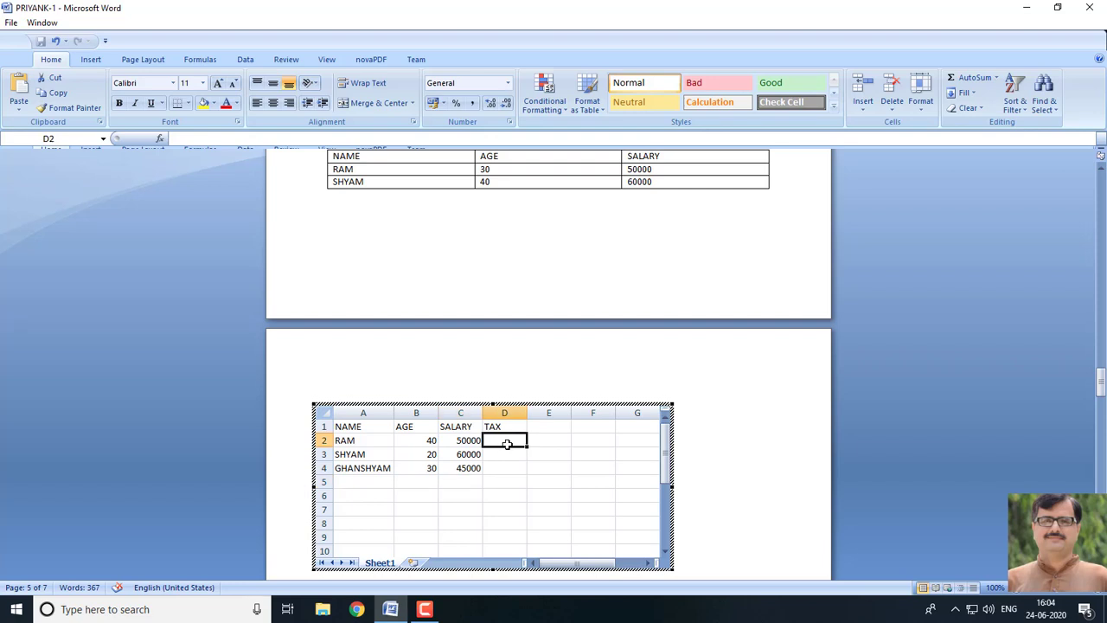
pyautogui.write('=C2')
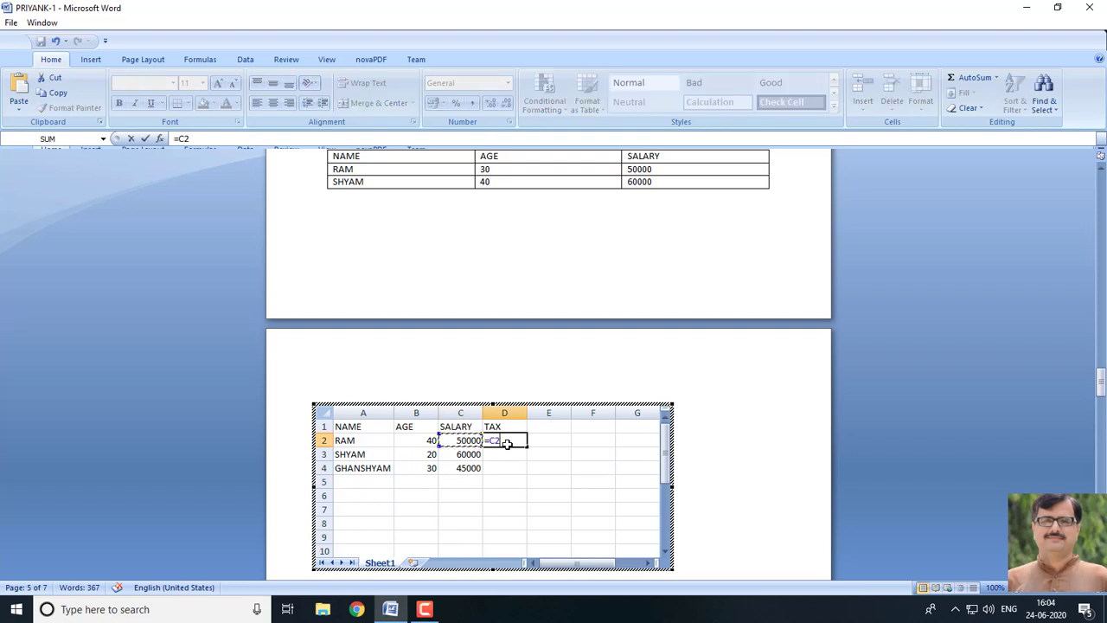
pyautogui.press('Escape')
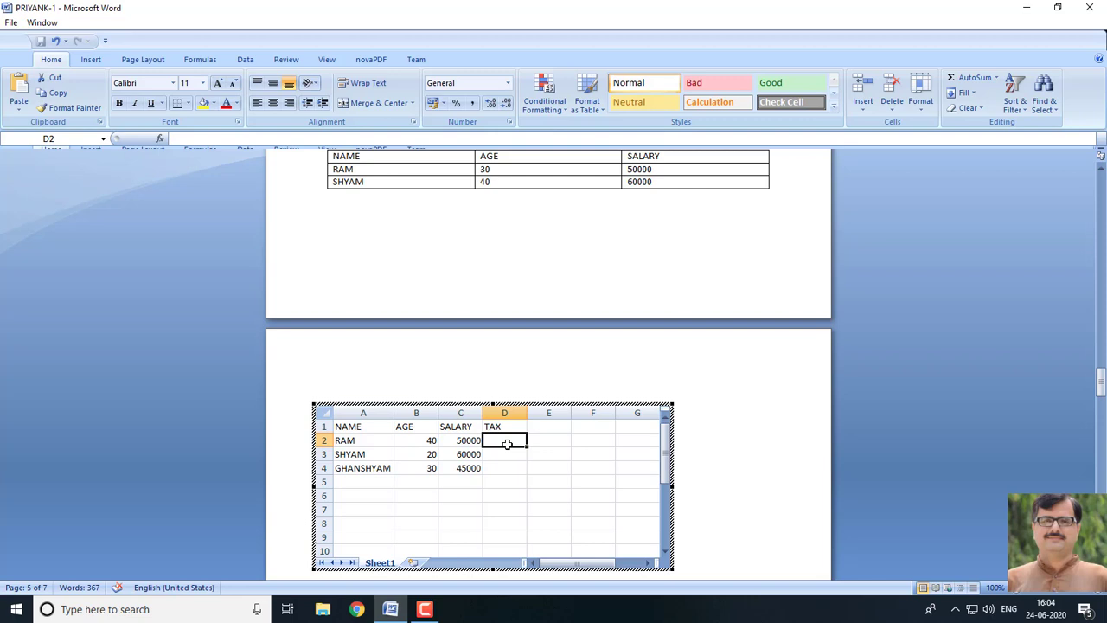
pyautogui.write('=')
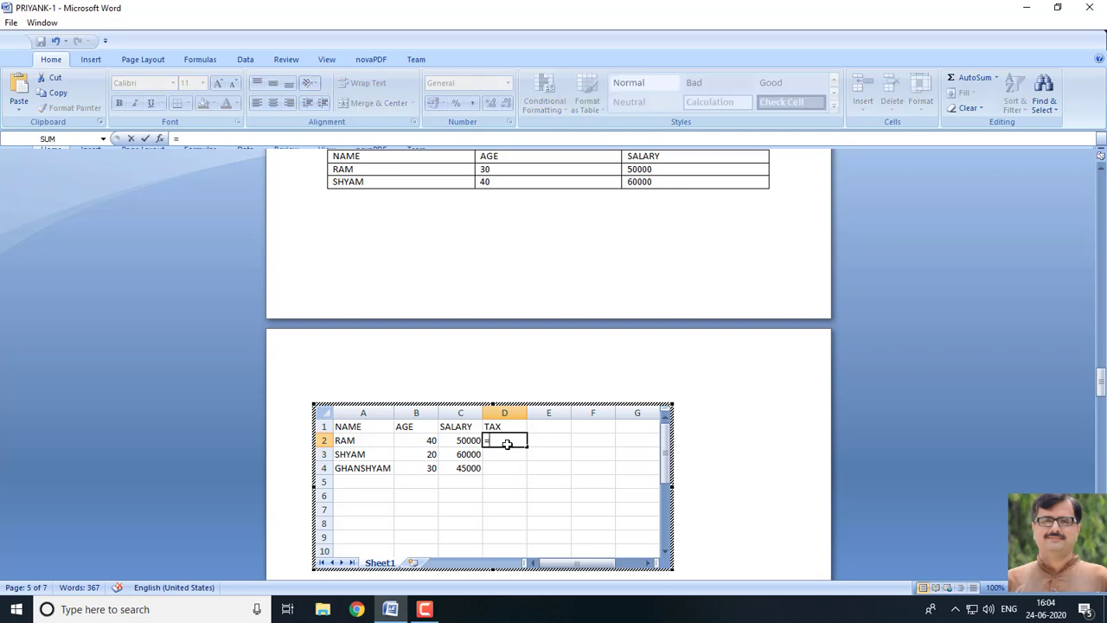
pyautogui.click(472, 441)
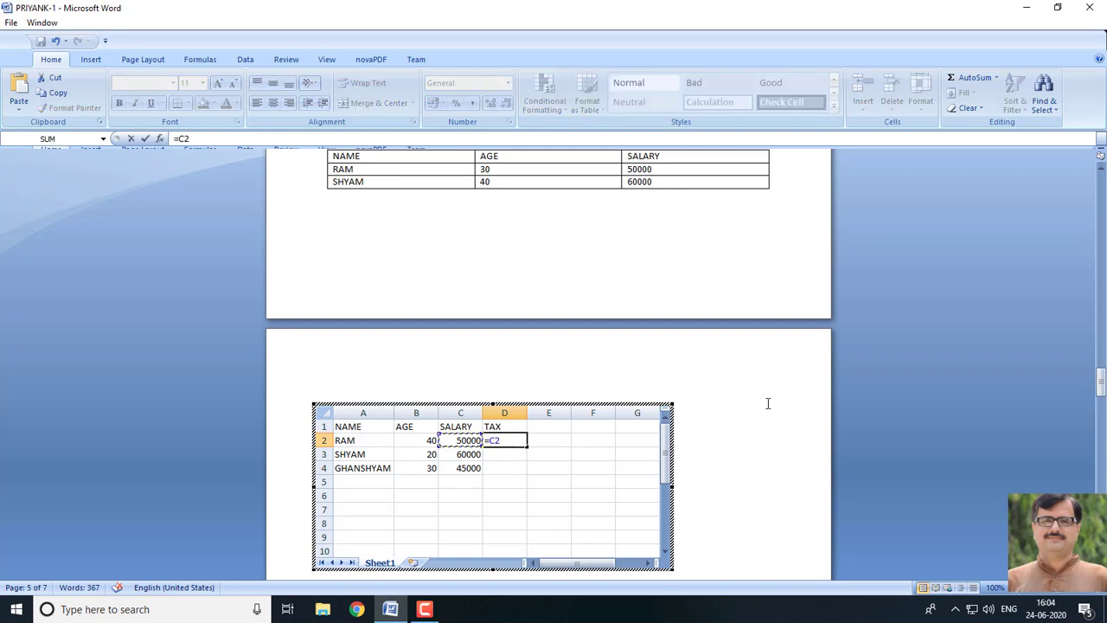
pyautogui.write('*')
pyautogui.write('0.1')
pyautogui.press('Return')
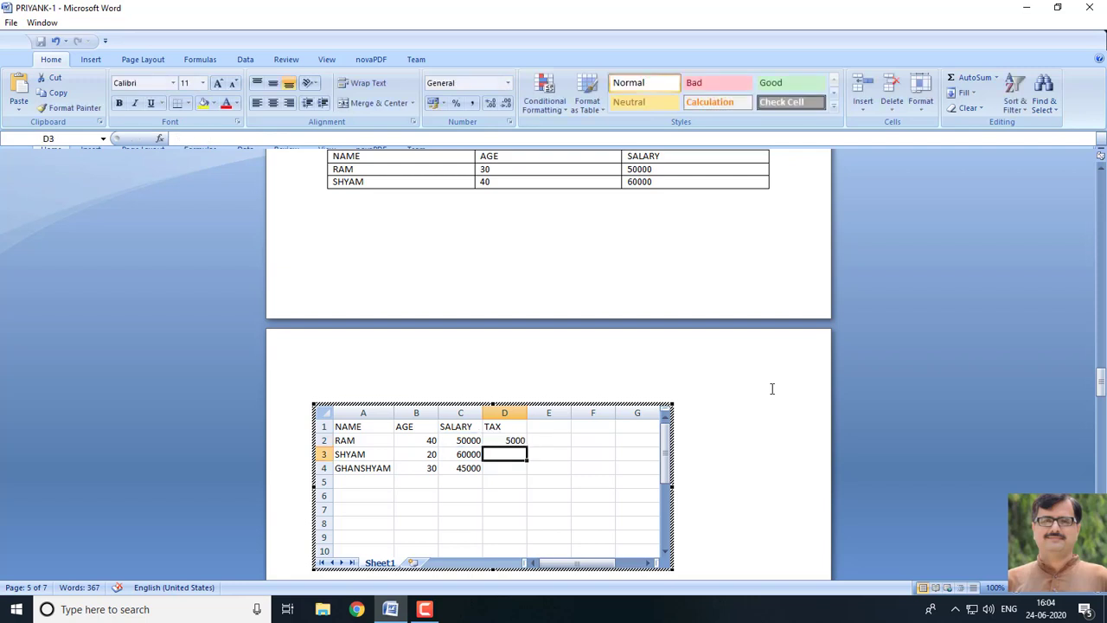
# Fill the tax formula from D2 down through D4
pyautogui.click(528, 442)
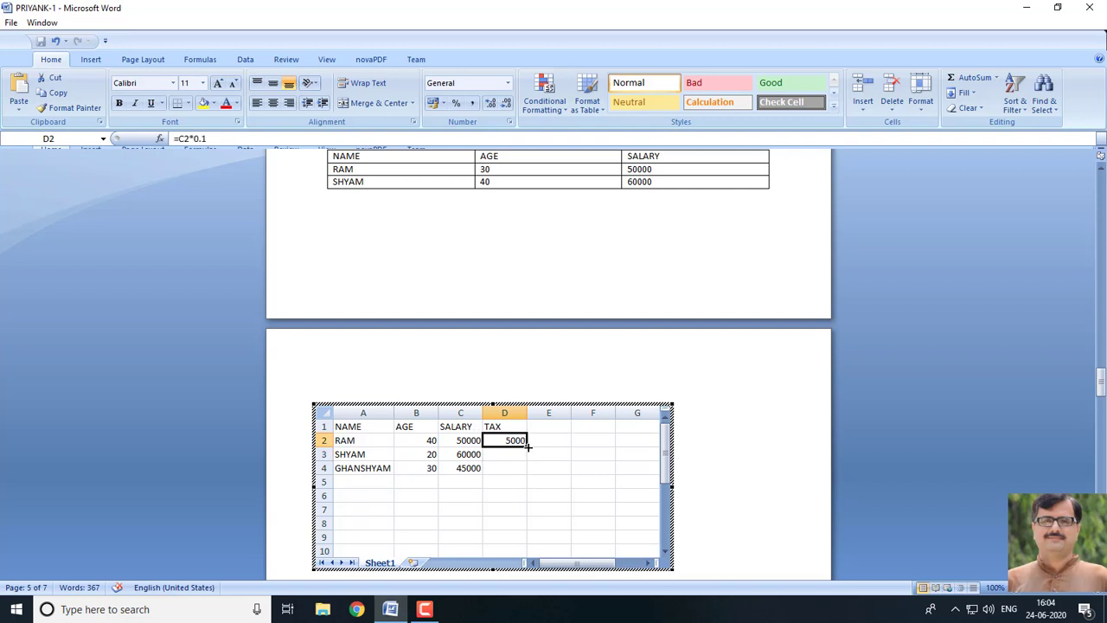
pyautogui.moveTo(528, 446); pyautogui.dragTo(528, 473)
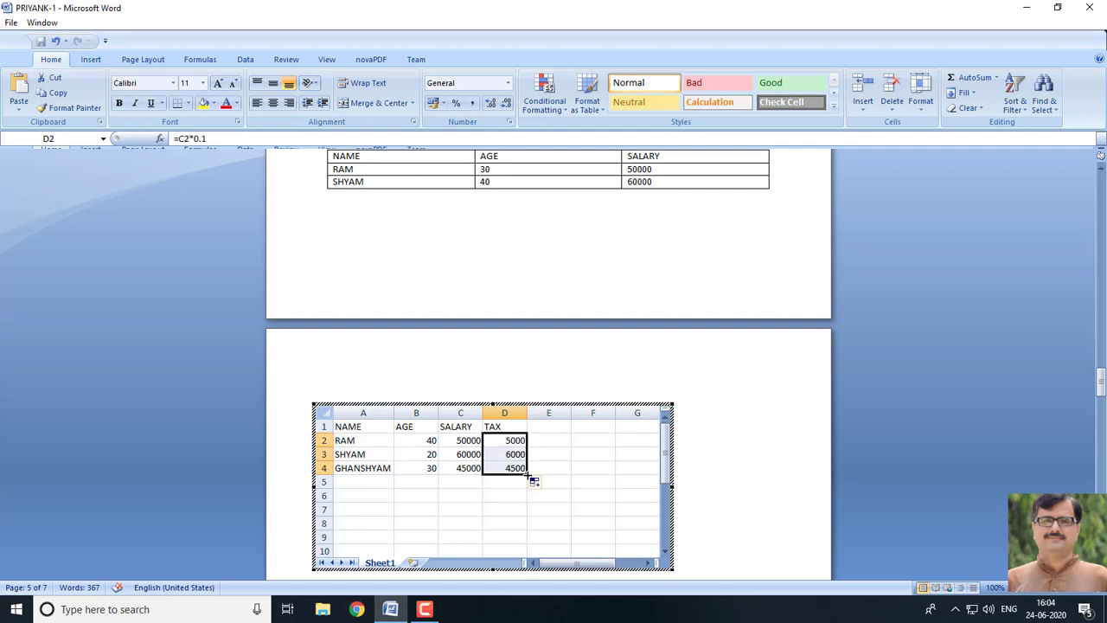
pyautogui.click(529, 442)
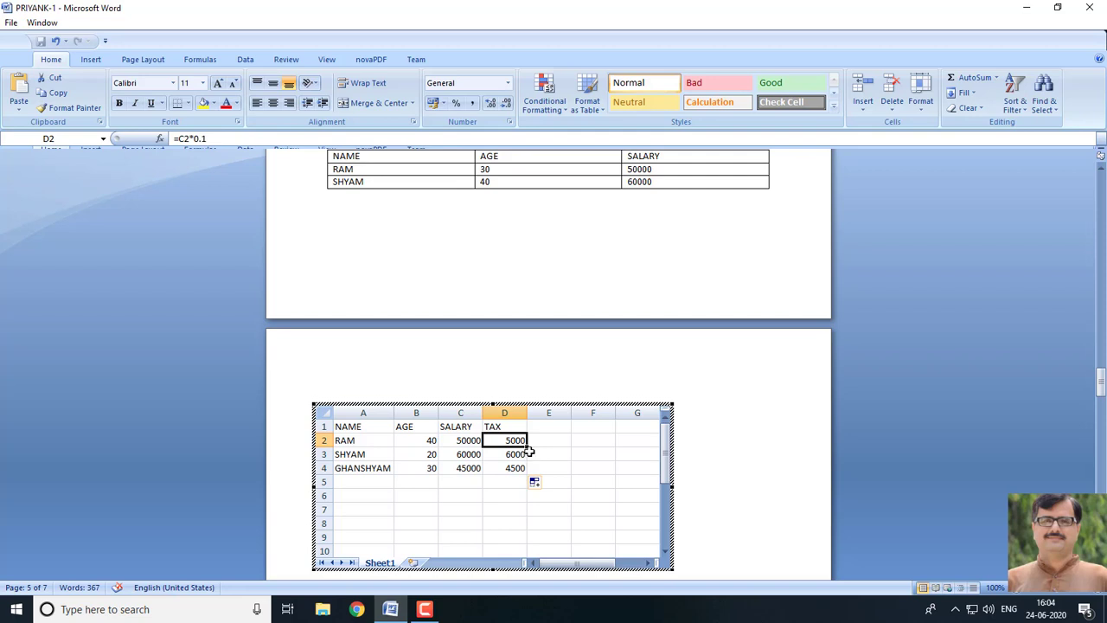
pyautogui.moveTo(529, 446); pyautogui.dragTo(528, 474)
pyautogui.click(523, 482)
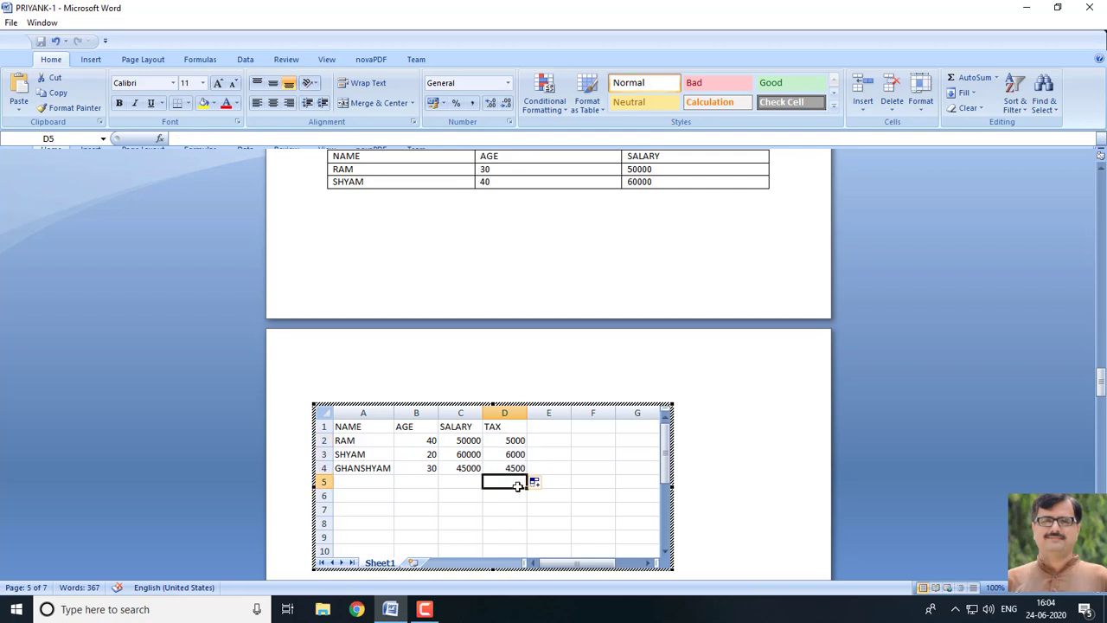
# Total the tax column in cell D6 with AutoSum over D2:D5 and return to the document
pyautogui.click(515, 495)
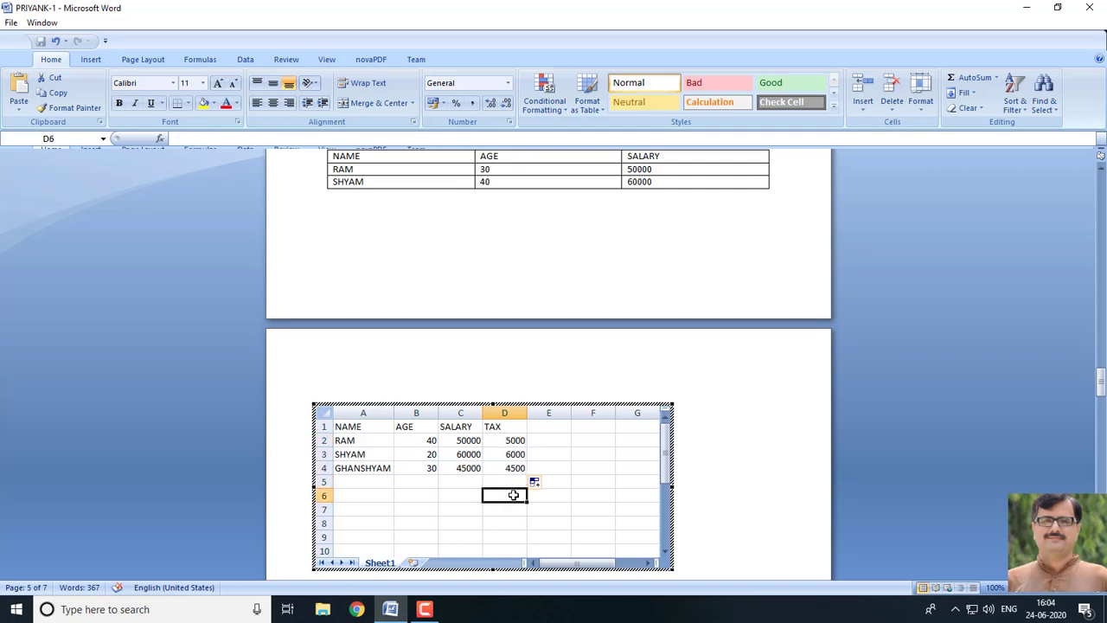
pyautogui.click(973, 79)
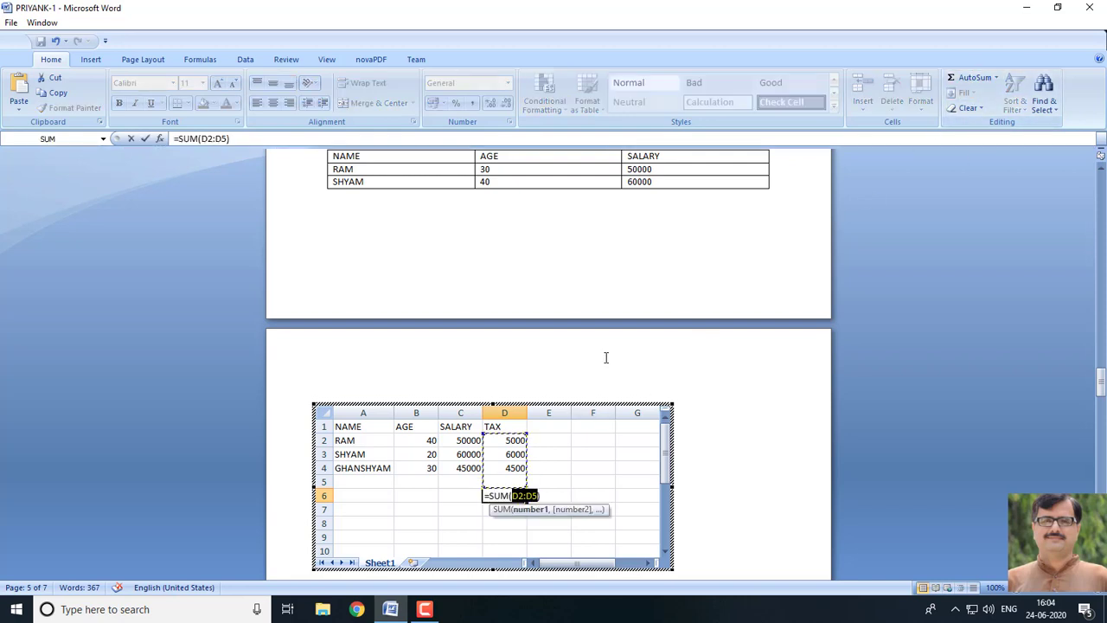
pyautogui.press('Return')
pyautogui.click(558, 450)
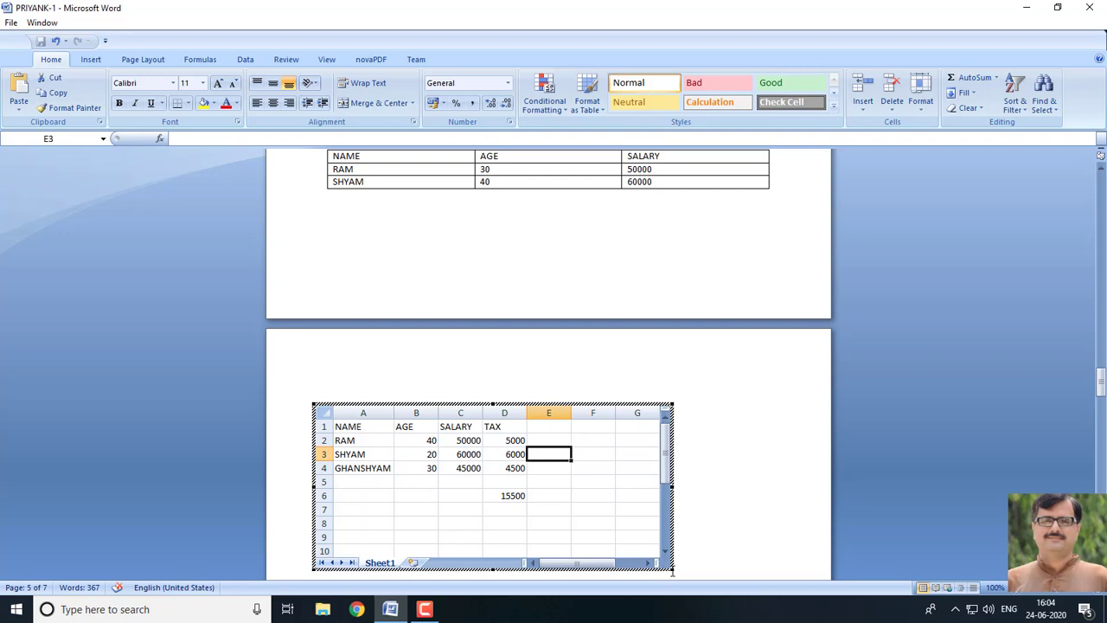
pyautogui.click(732, 513)
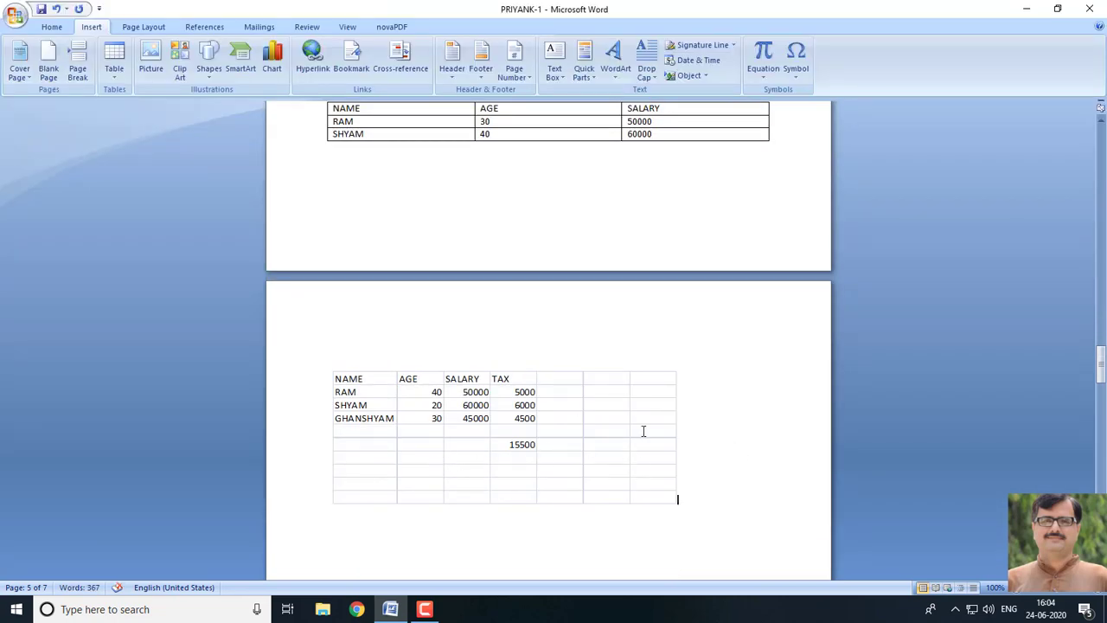
# Shrink the embedded spreadsheet's frame so it shows only cells A1 to D6, then return to the document
pyautogui.doubleClick(563, 432)
pyautogui.scroll(-2, 664, 503)
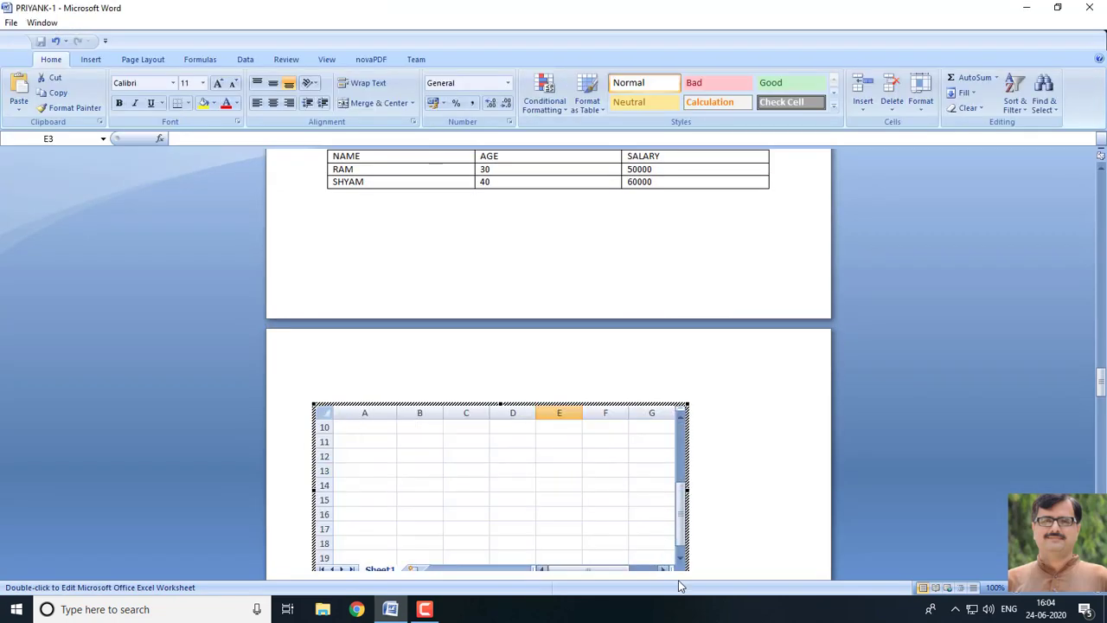
pyautogui.scroll(2, 640, 510)
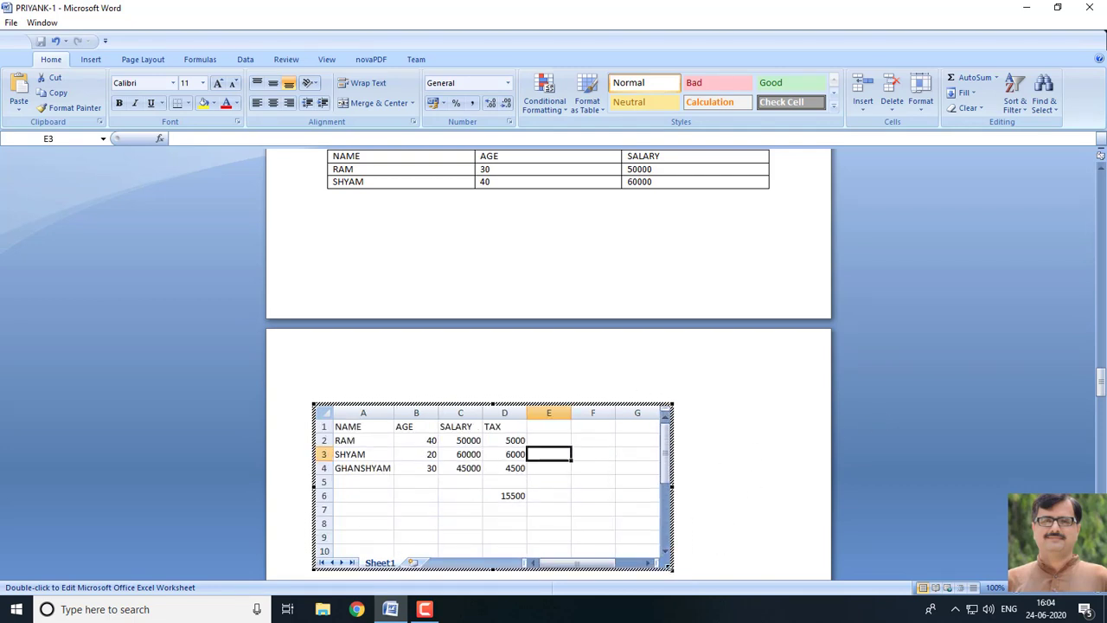
pyautogui.moveTo(671, 568); pyautogui.dragTo(548, 516)
pyautogui.click(626, 485)
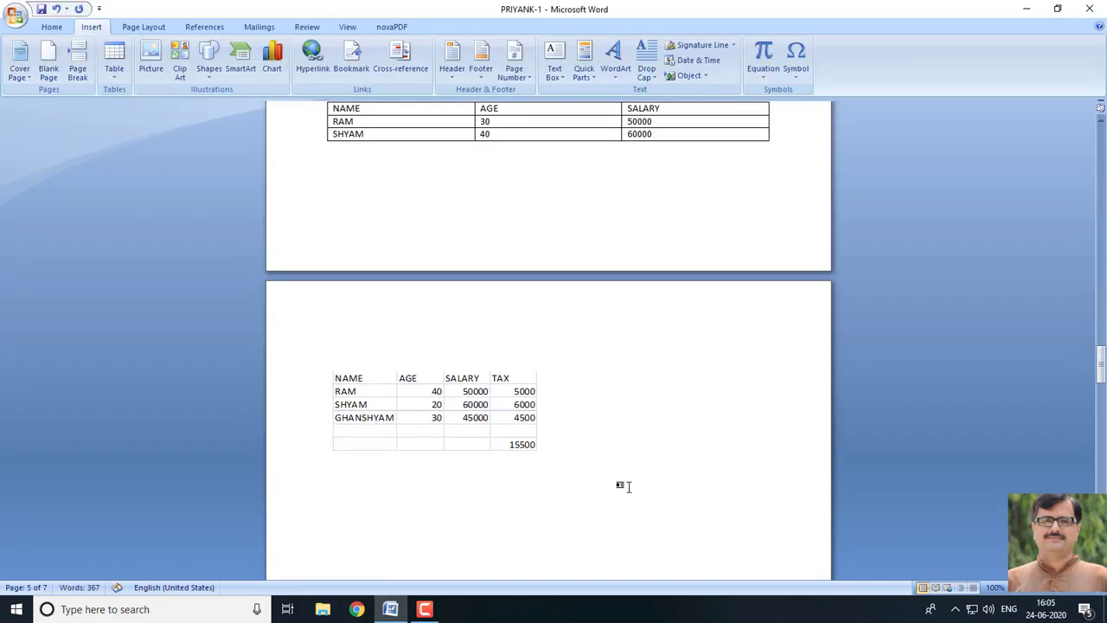
# Apply the All Borders option to the embedded spreadsheet object
pyautogui.click(485, 446)
pyautogui.click(52, 28)
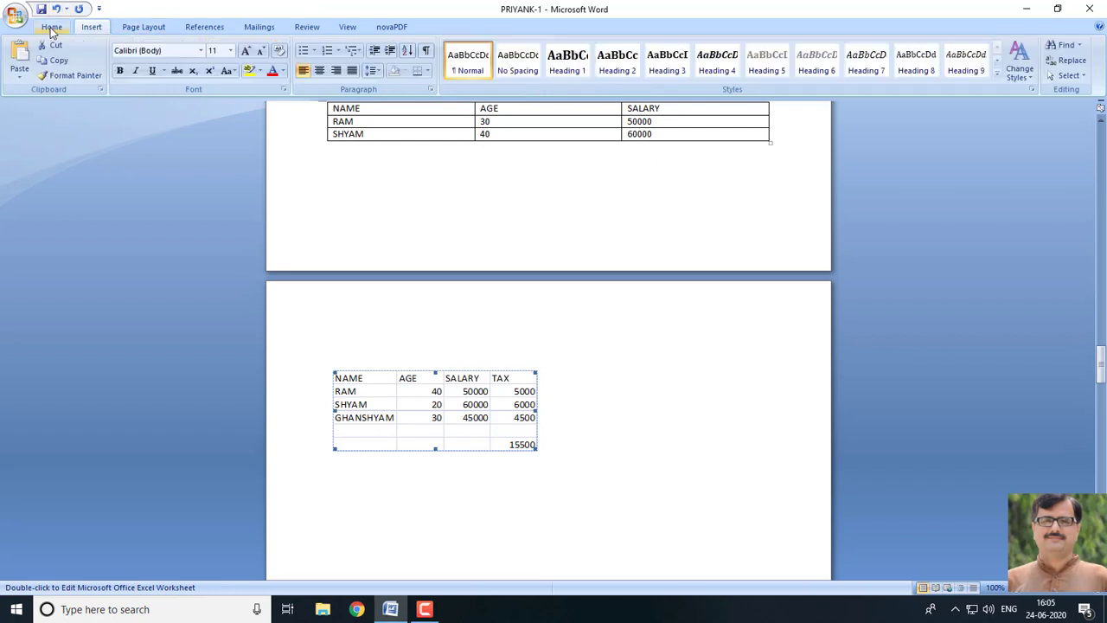
pyautogui.click(429, 71)
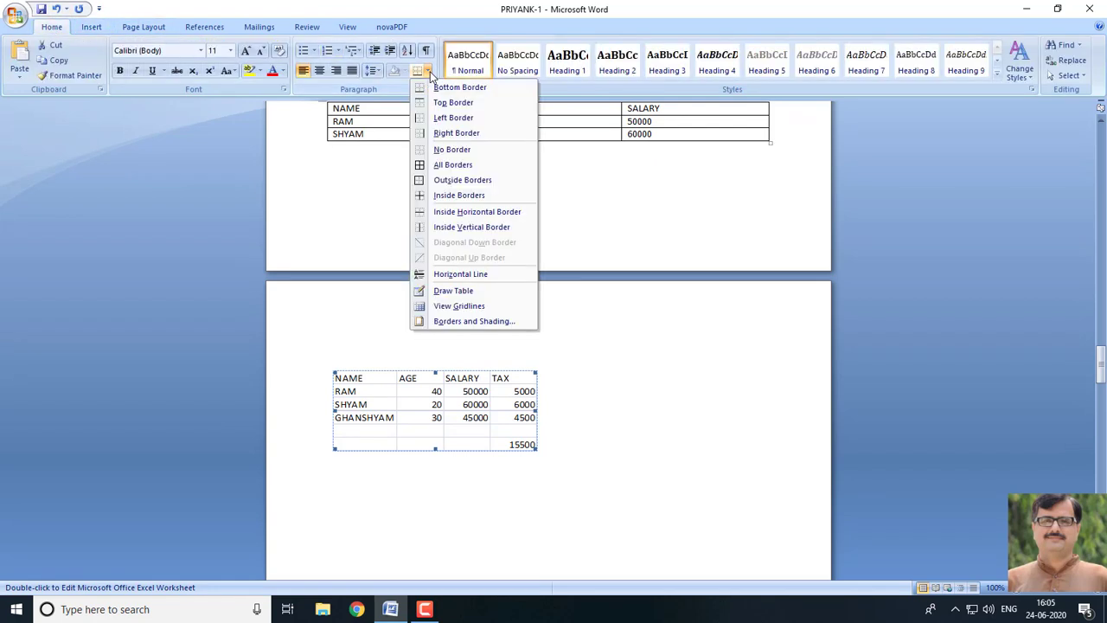
pyautogui.click(442, 164)
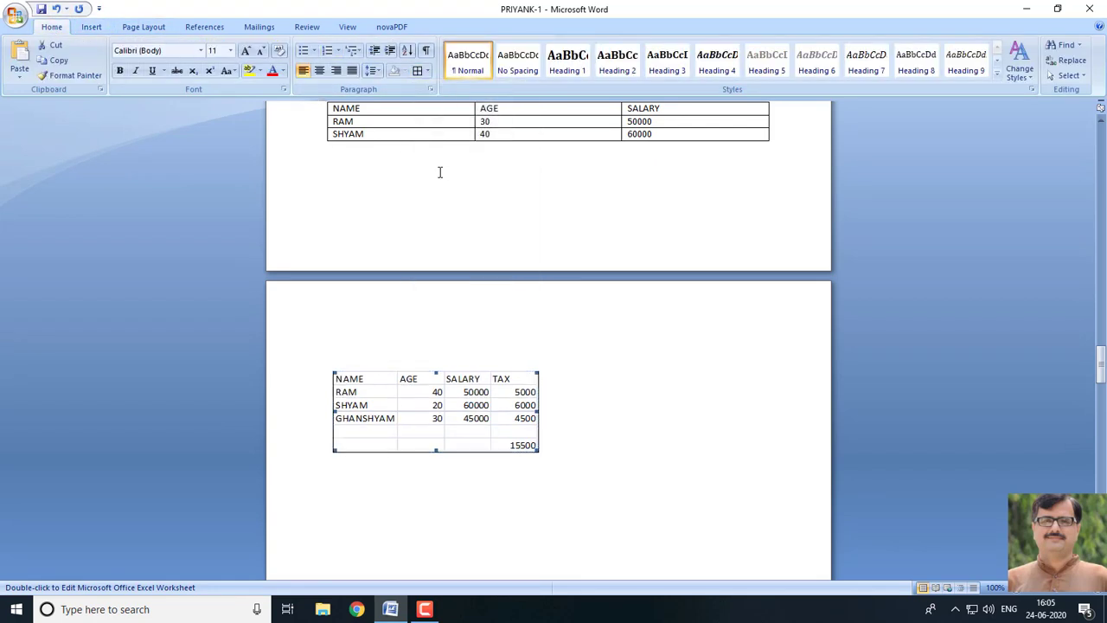
pyautogui.click(430, 75)
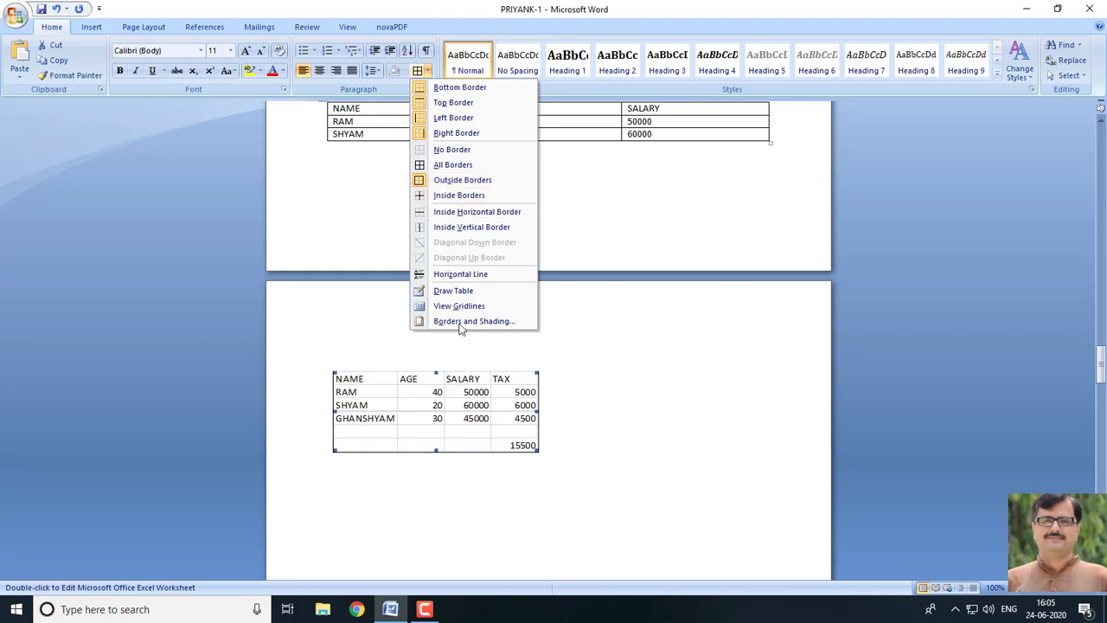
pyautogui.click(463, 386)
pyautogui.click(665, 421)
# Apply All Borders and a Thick Box Border to cells A1 to D6 in the embedded spreadsheet, then return to the document
pyautogui.doubleClick(524, 424)
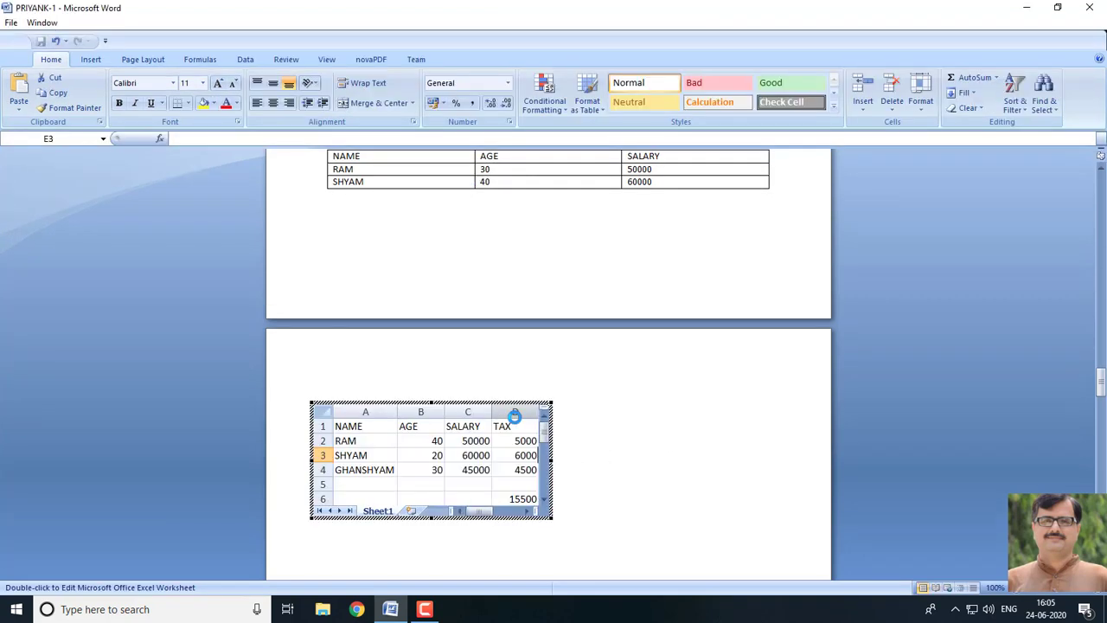
pyautogui.moveTo(353, 428); pyautogui.dragTo(507, 494)
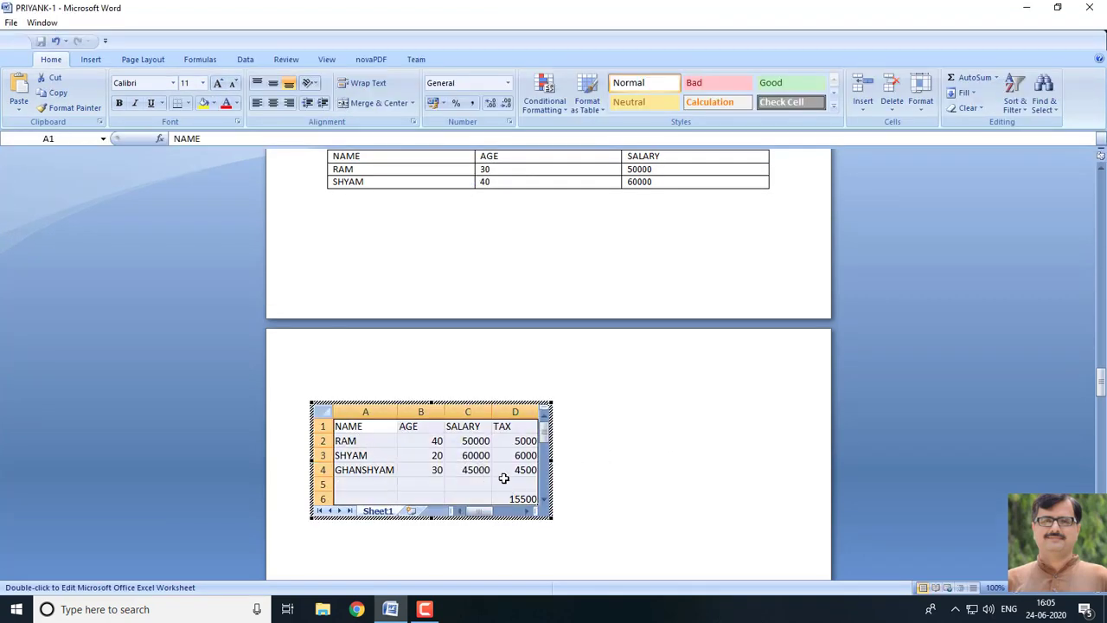
pyautogui.click(90, 60)
pyautogui.click(64, 61)
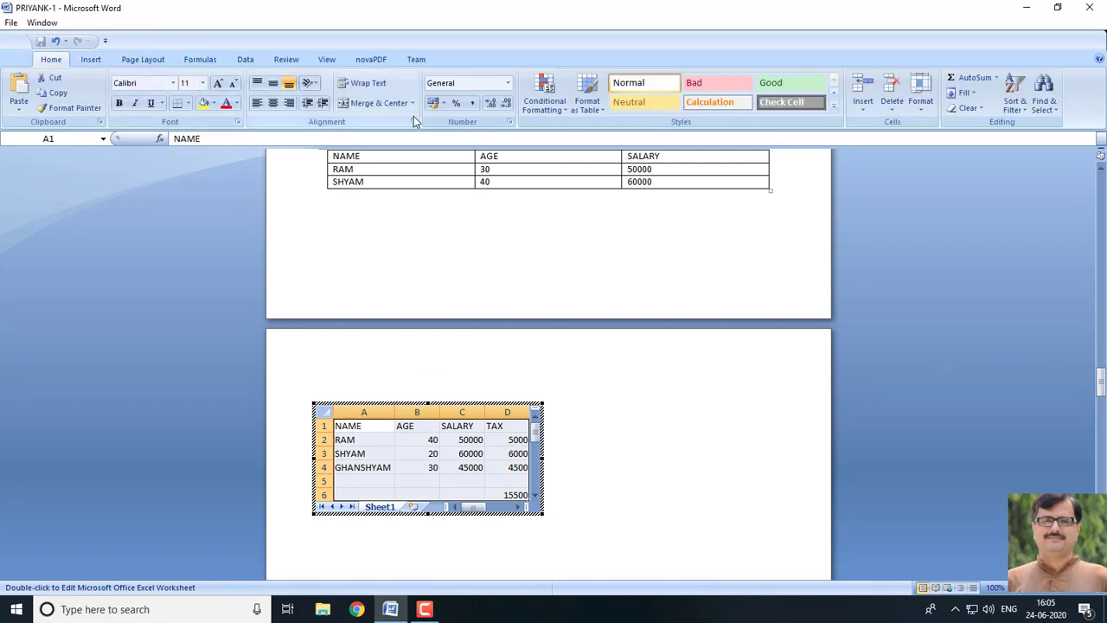
pyautogui.click(187, 103)
pyautogui.click(212, 214)
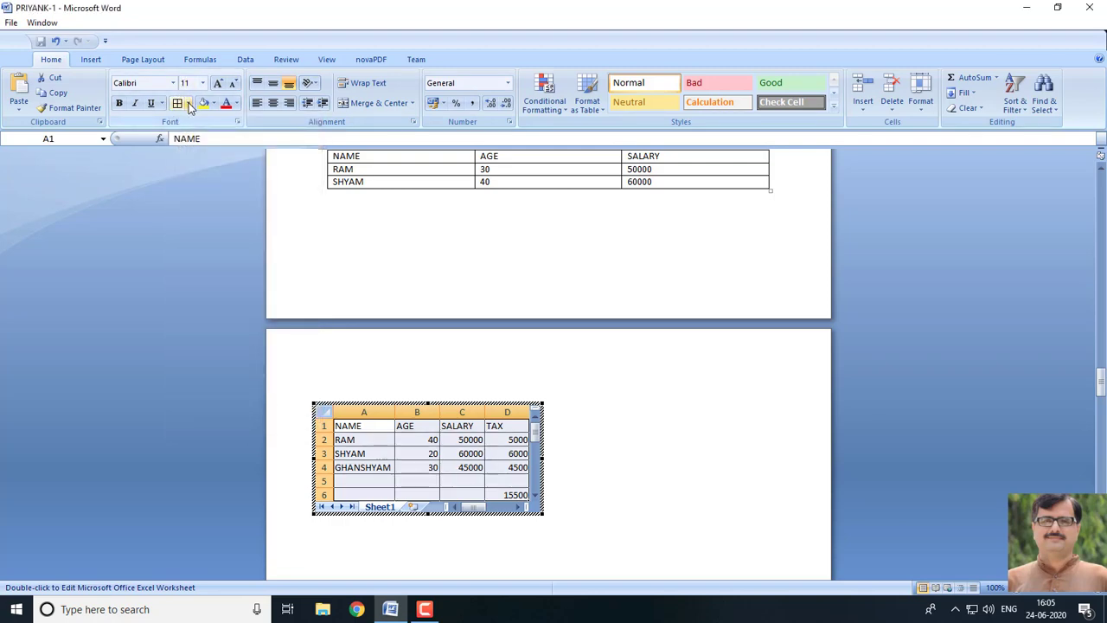
pyautogui.click(188, 103)
pyautogui.click(208, 244)
pyautogui.click(562, 389)
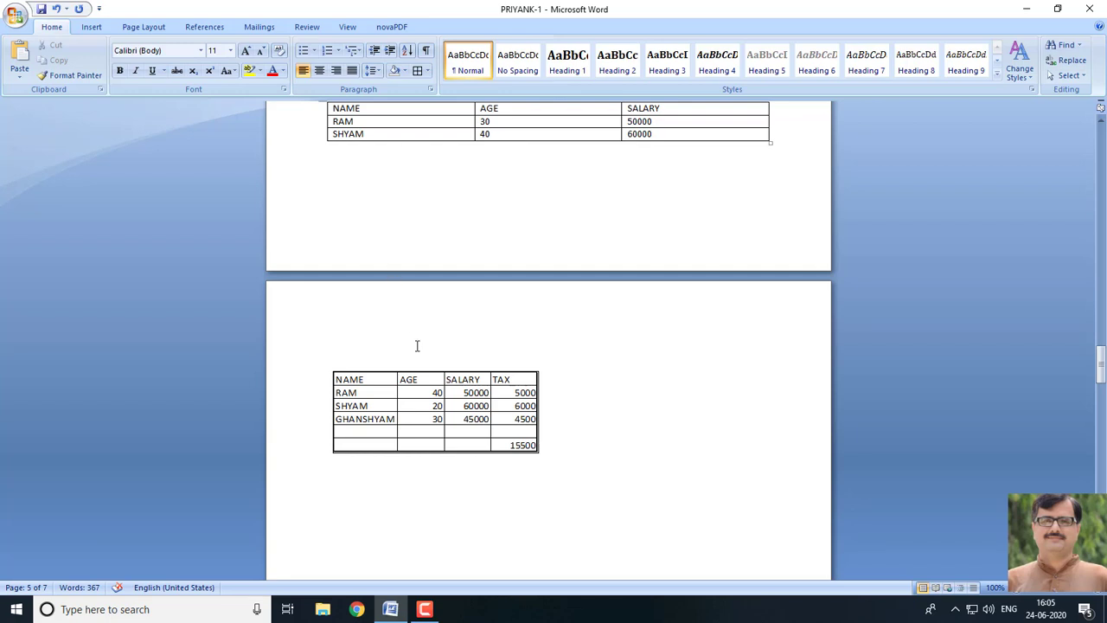
# Open the embedded spreadsheet for editing and center the contents of cells A1 to D6
pyautogui.doubleClick(419, 398)
pyautogui.moveTo(350, 426); pyautogui.dragTo(514, 473)
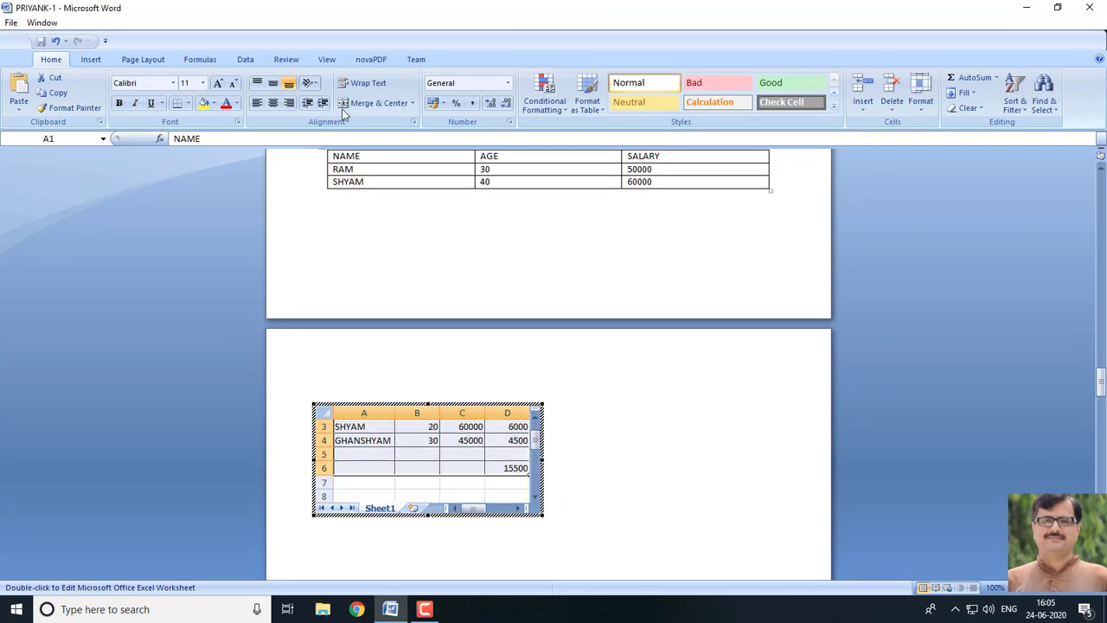
pyautogui.click(274, 104)
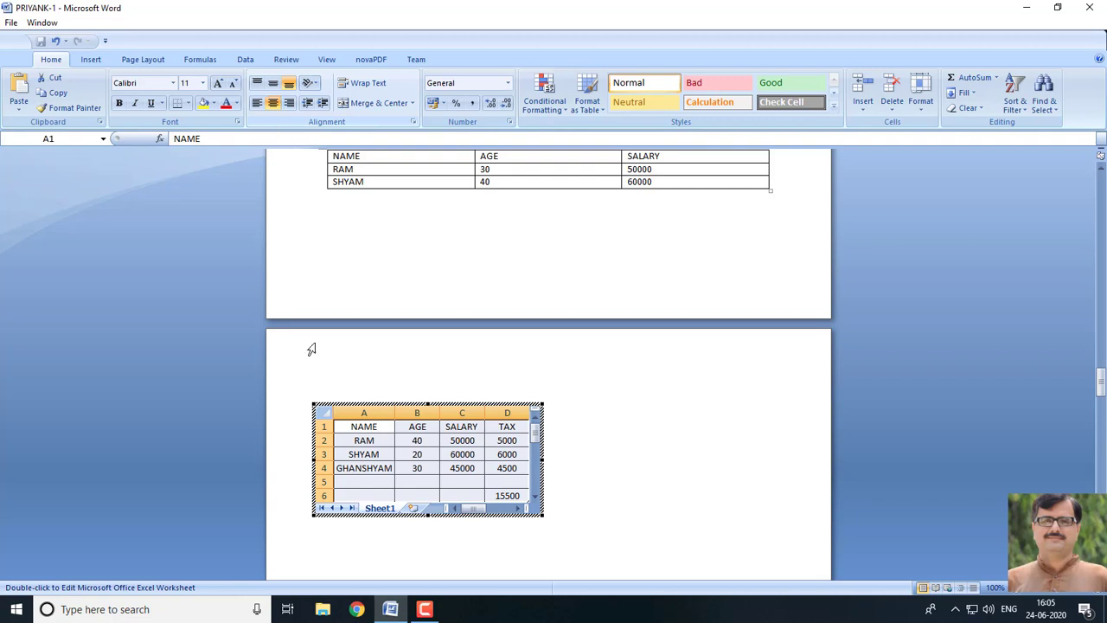
# Left-align the name entries in column A, keep the NAME heading centered, and return to the document
pyautogui.moveTo(348, 430); pyautogui.dragTo(351, 467)
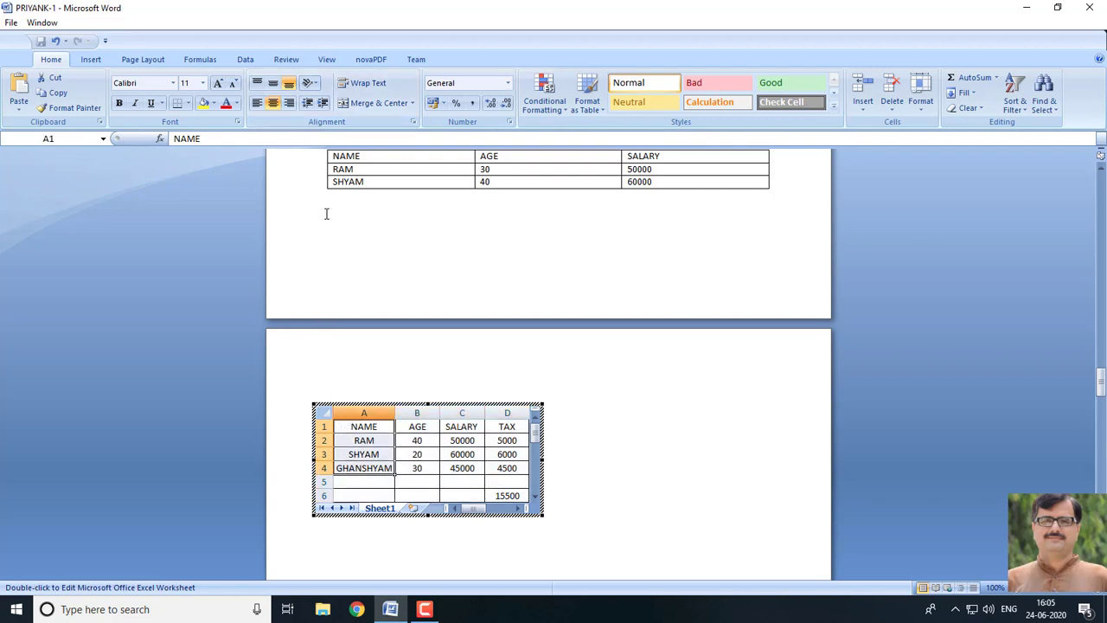
pyautogui.click(257, 104)
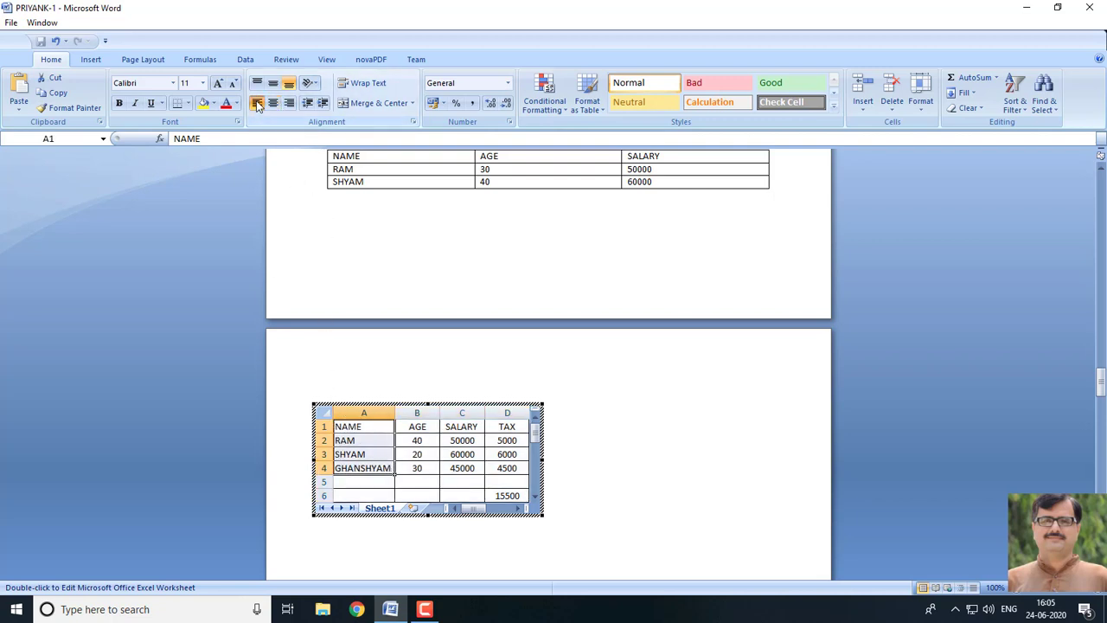
pyautogui.click(354, 424)
pyautogui.click(614, 378)
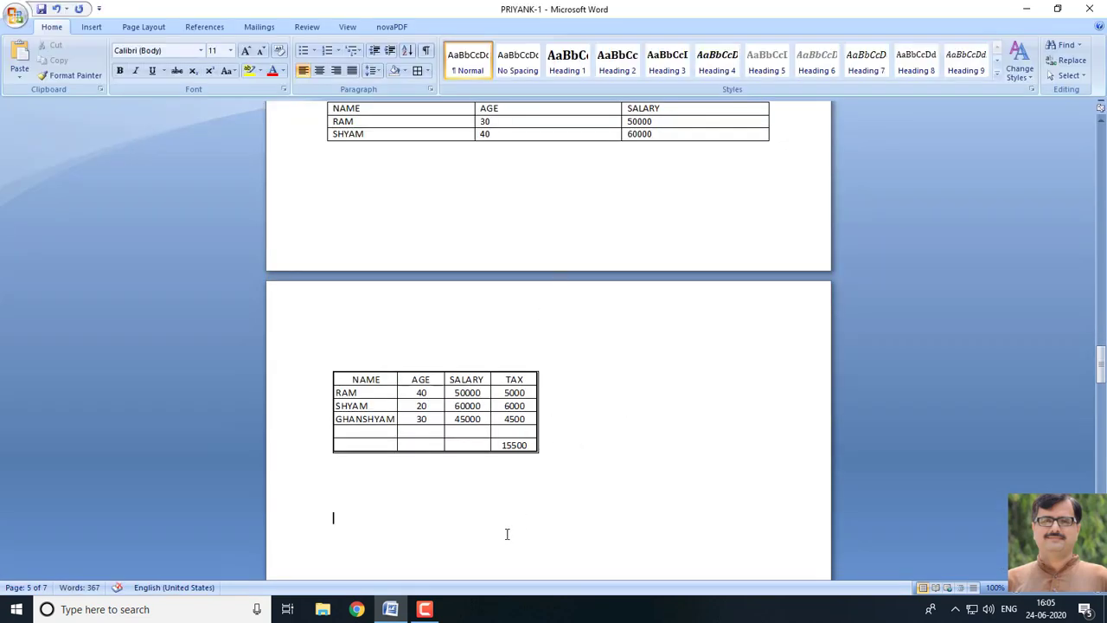
# Insert the built-in Calendar 2 Quick Table below the embedded spreadsheet
pyautogui.click(92, 27)
pyautogui.click(114, 62)
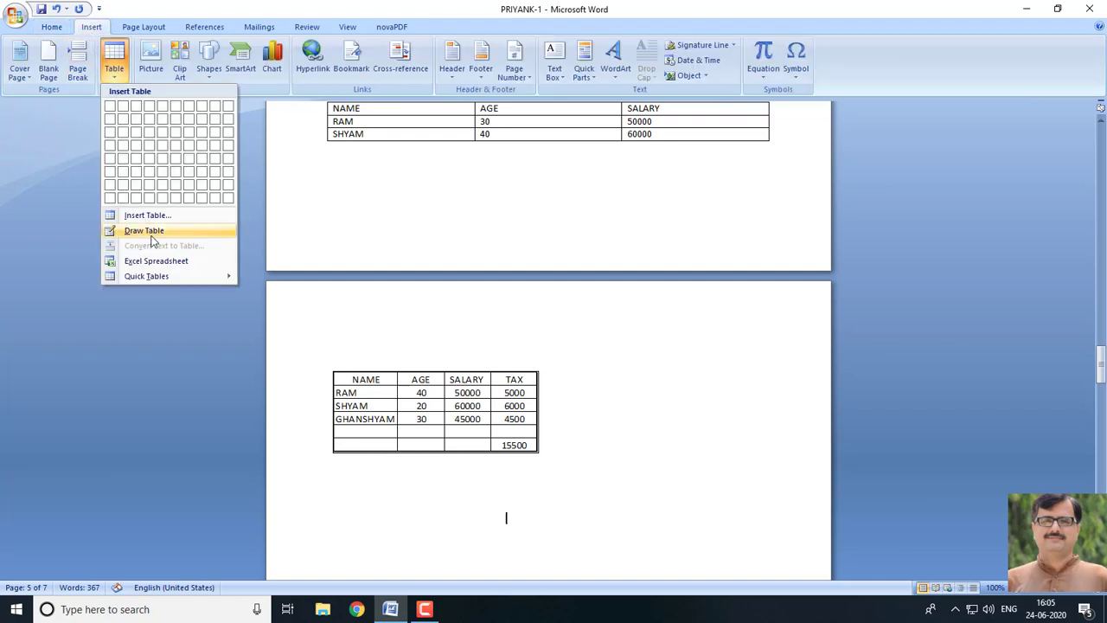
pyautogui.moveTo(155, 278)
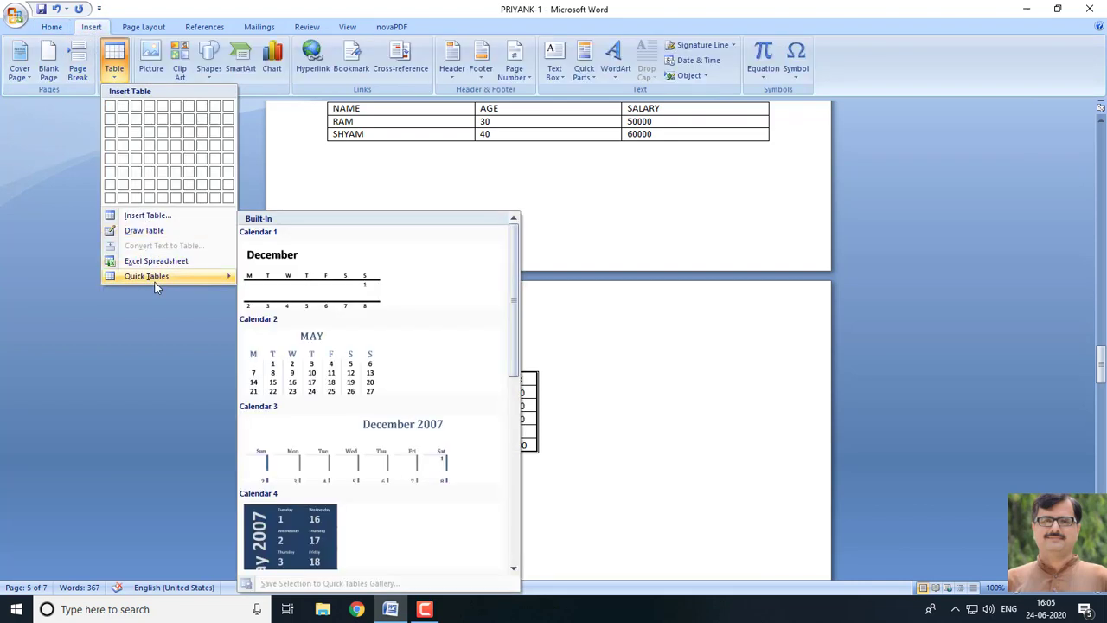
pyautogui.click(714, 354)
pyautogui.scroll(-3, 481, 374)
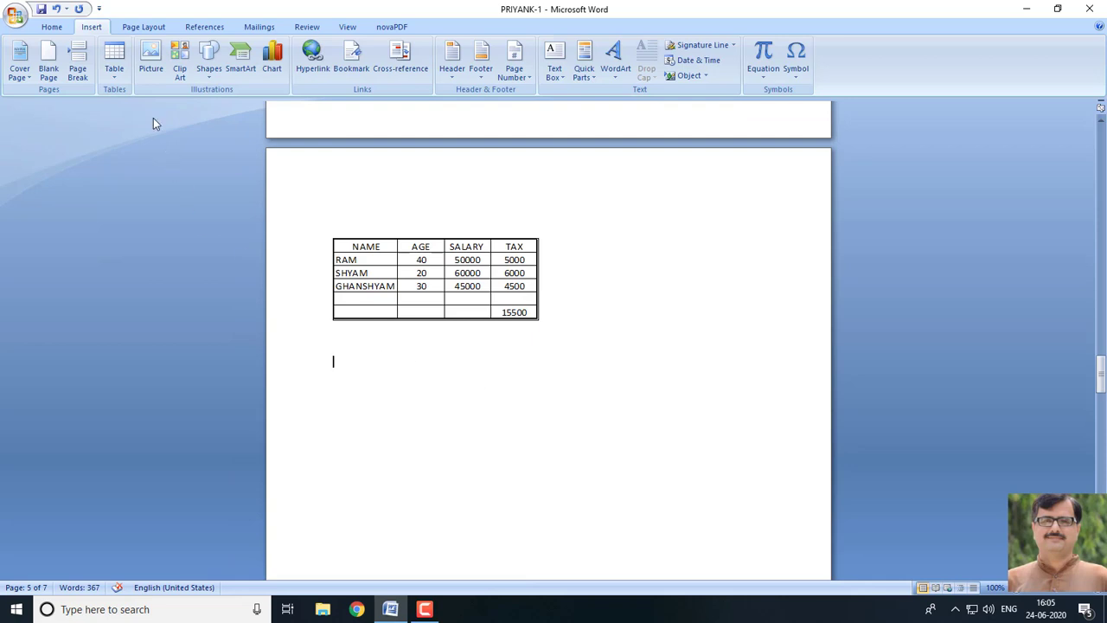
pyautogui.click(115, 83)
pyautogui.moveTo(145, 282)
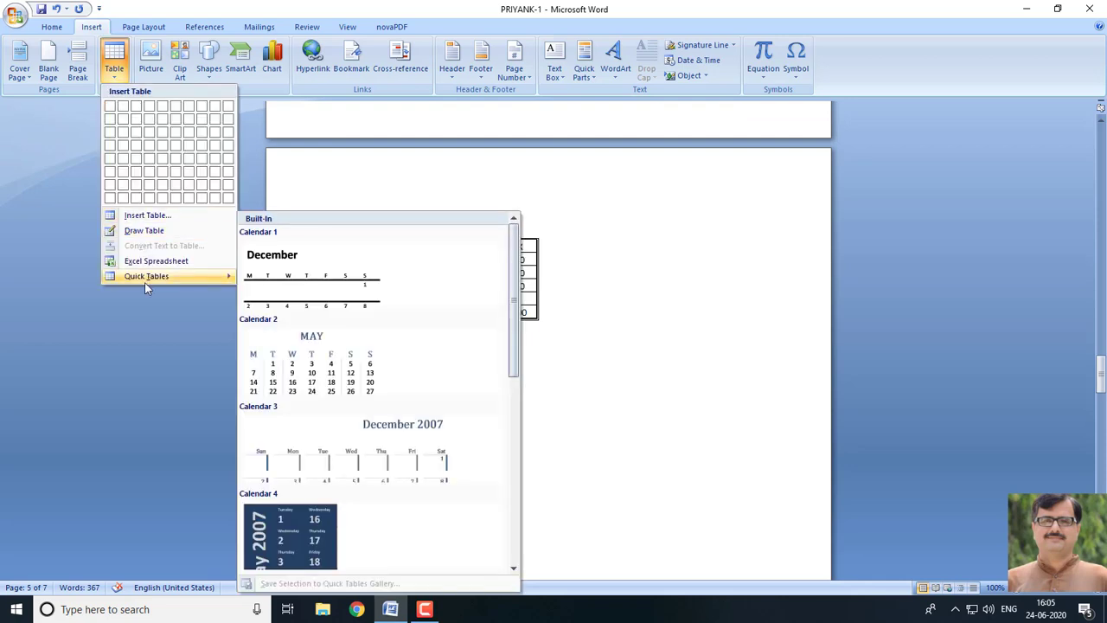
pyautogui.scroll(-5, 333, 359)
pyautogui.scroll(5, 326, 346)
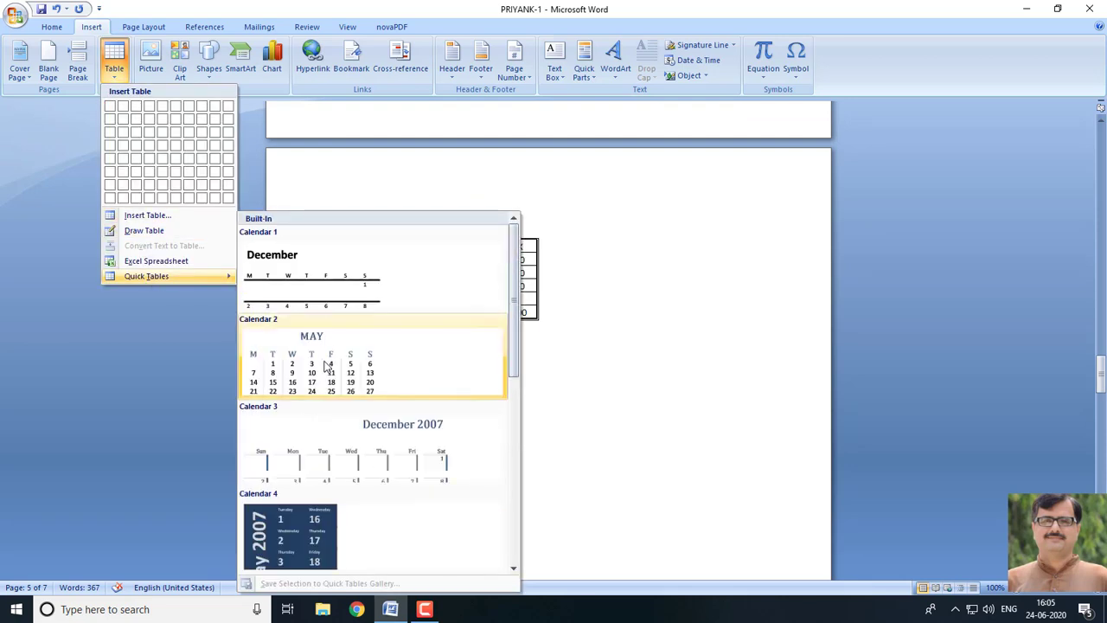
pyautogui.click(325, 346)
# Insert the built-in Tabular List Quick Table below the May calendar
pyautogui.scroll(-3, 563, 354)
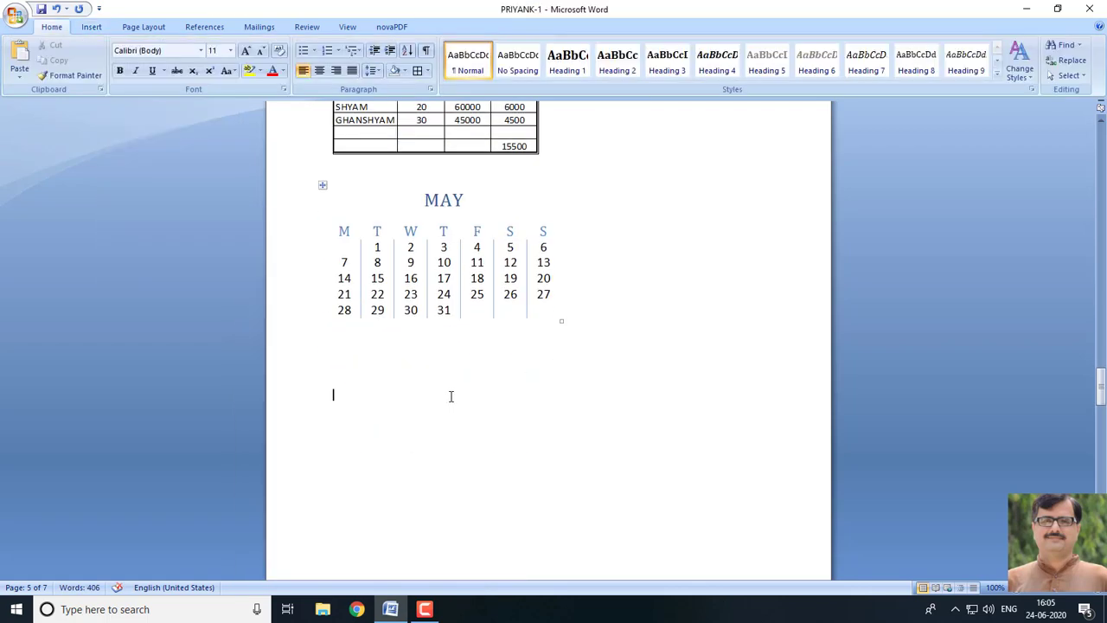
pyautogui.click(91, 26)
pyautogui.click(115, 61)
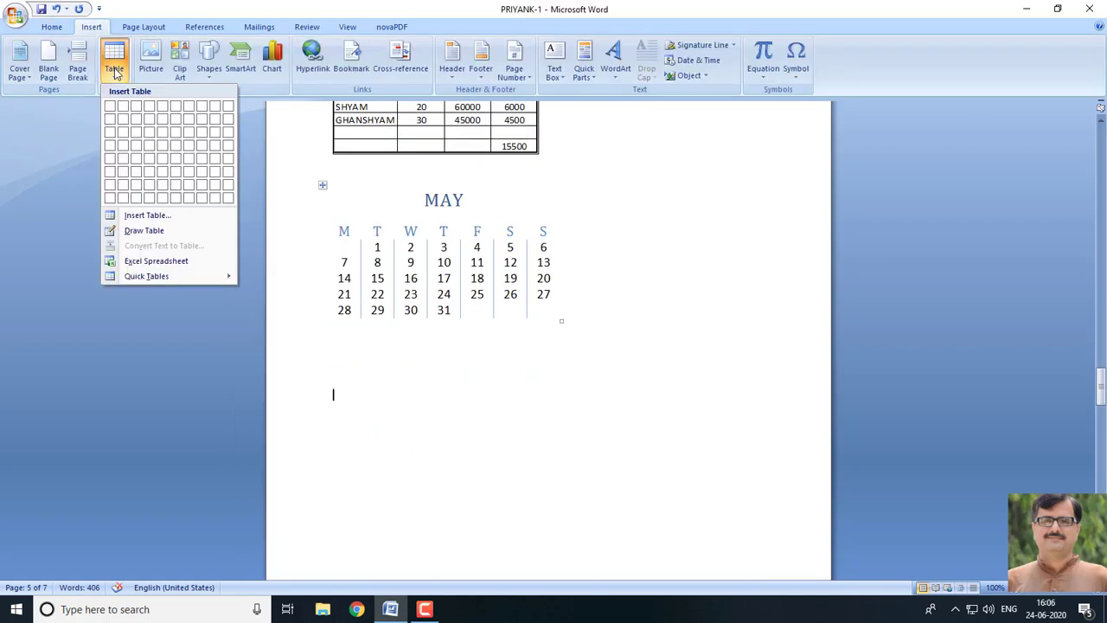
pyautogui.moveTo(170, 275)
pyautogui.scroll(-5, 320, 449)
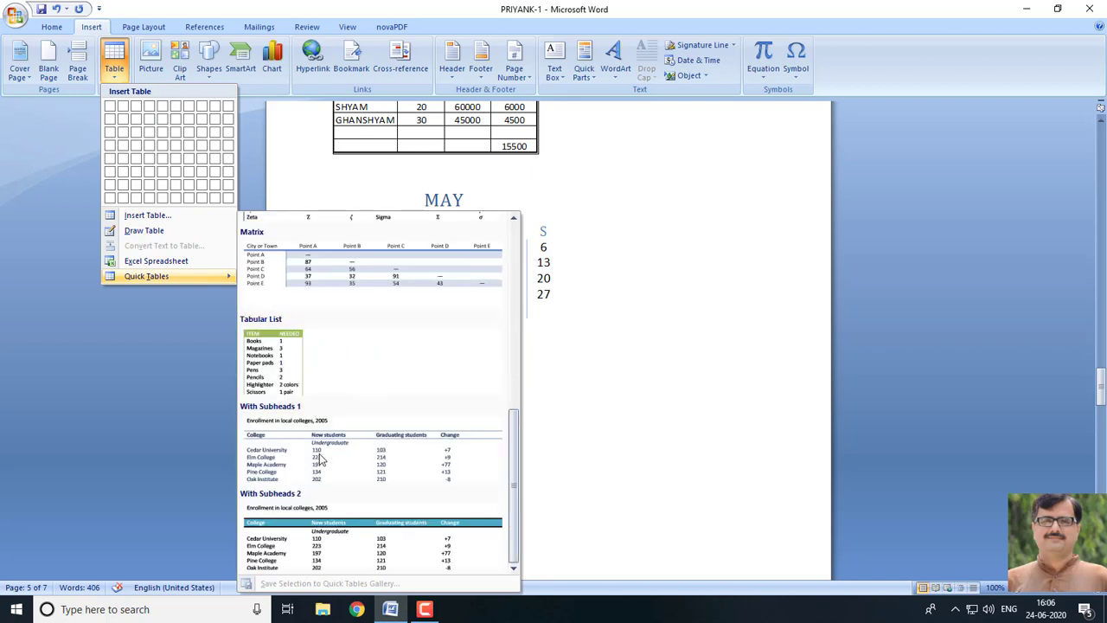
pyautogui.click(299, 370)
# Insert the built-in With Subheads 2 Quick Table below the item list table
pyautogui.scroll(-3, 299, 370)
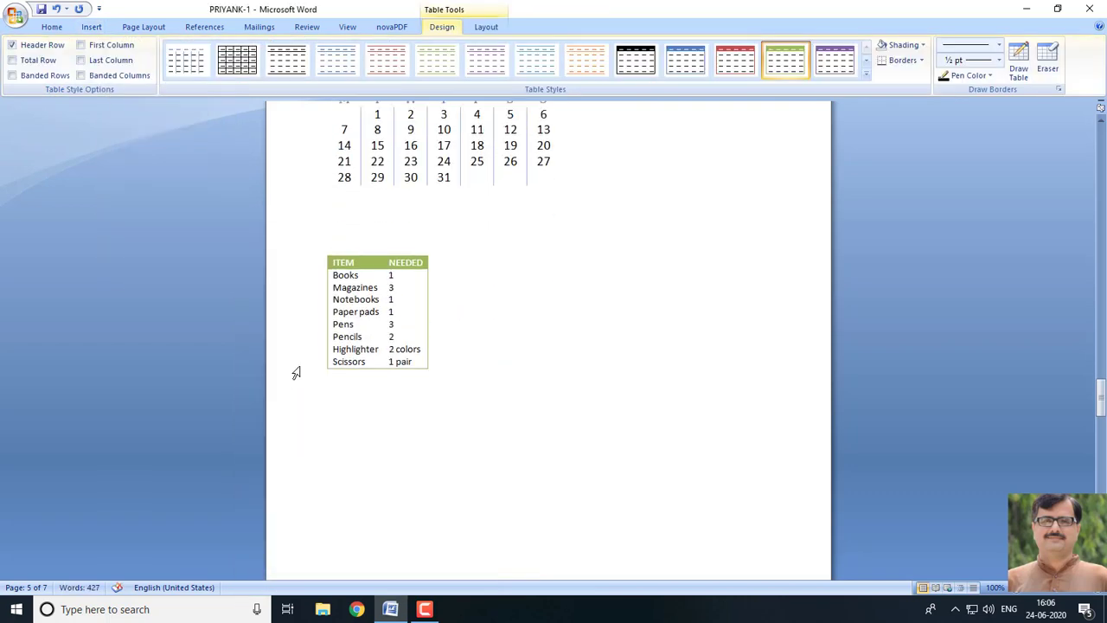
pyautogui.click(402, 453)
pyautogui.click(92, 27)
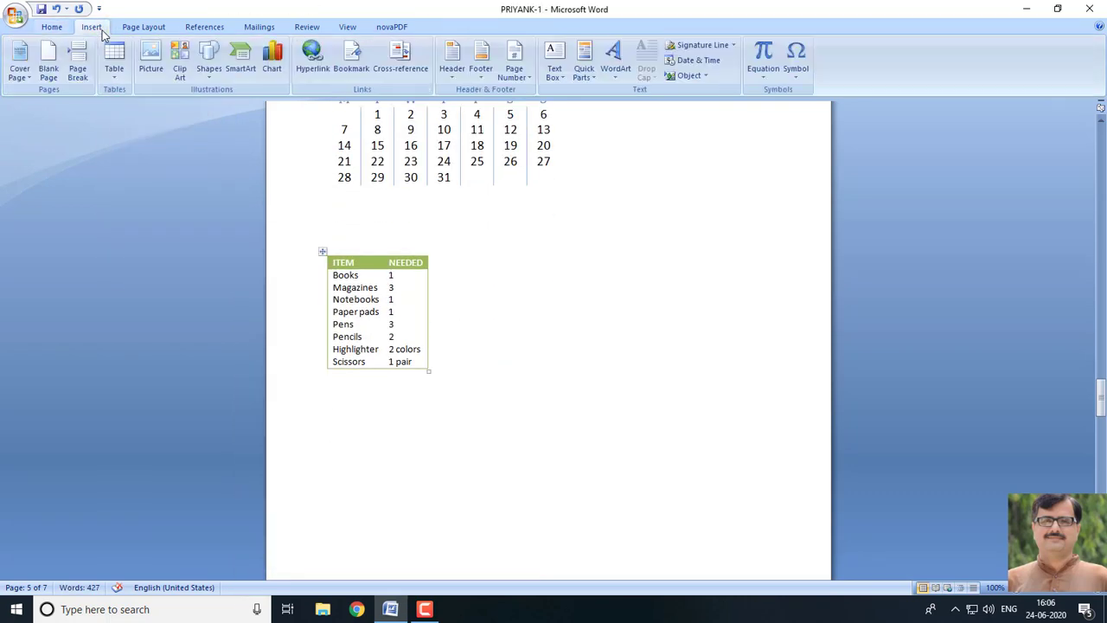
pyautogui.click(115, 65)
pyautogui.moveTo(156, 275)
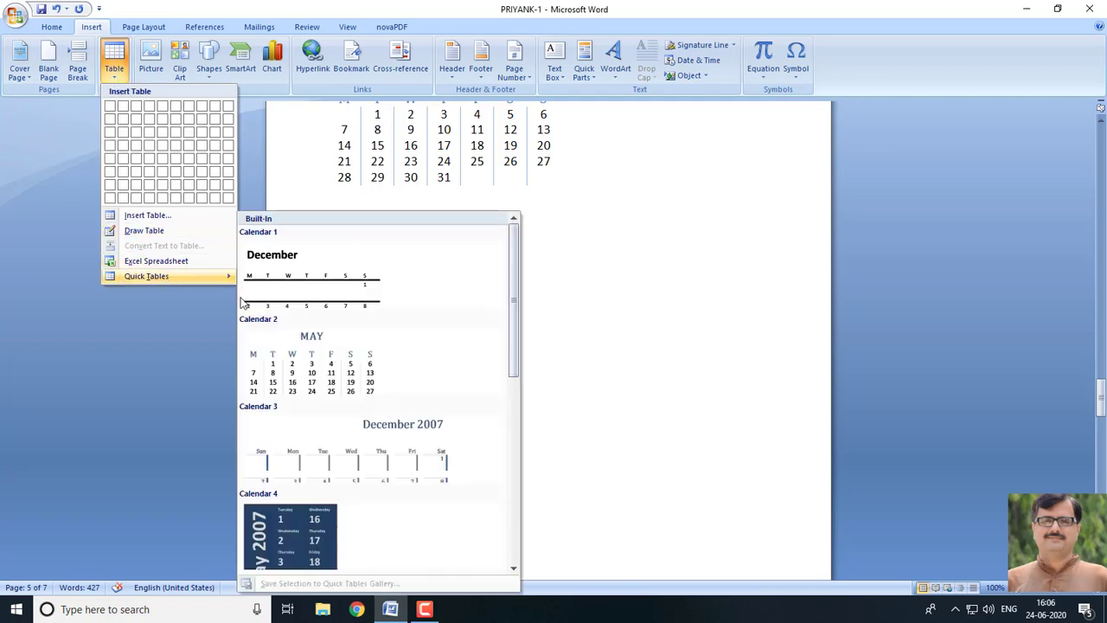
pyautogui.scroll(-5, 335, 392)
pyautogui.click(333, 534)
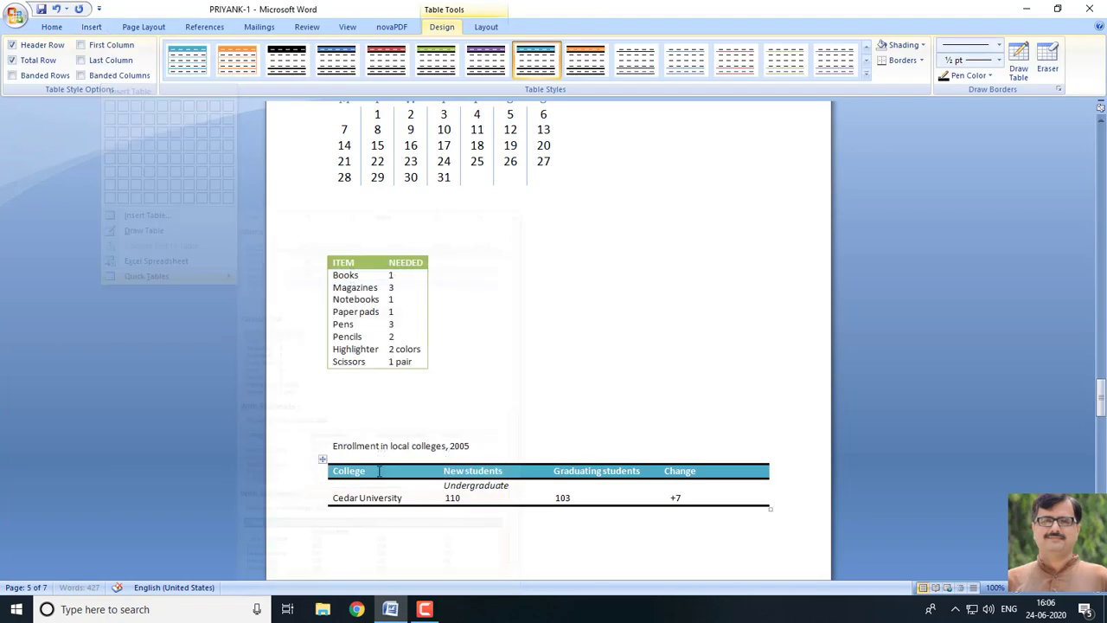
pyautogui.click(86, 31)
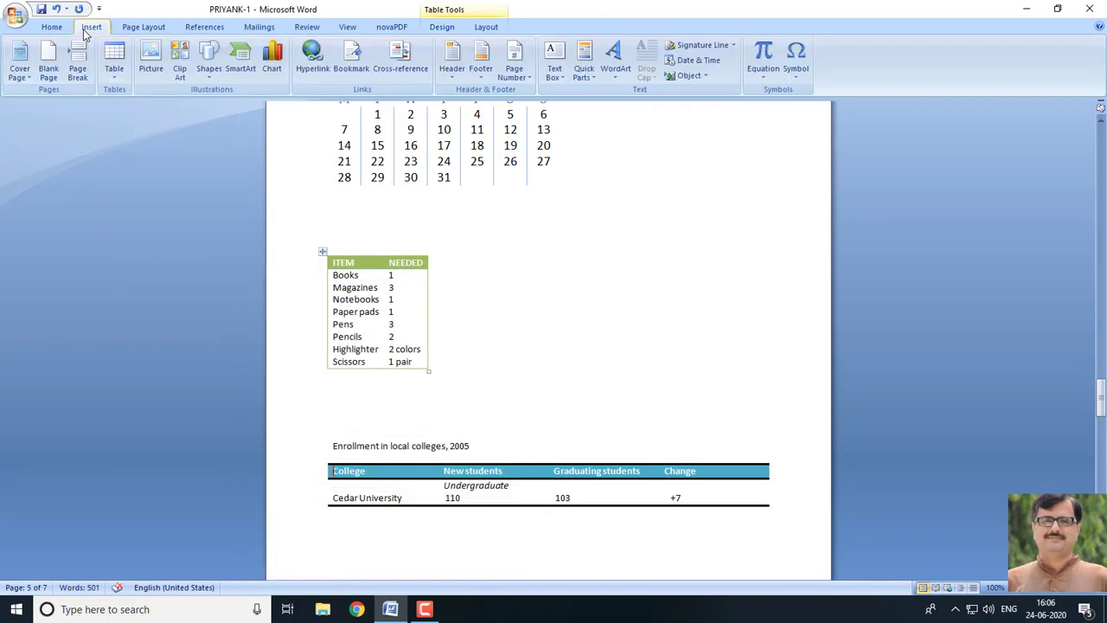
pyautogui.click(110, 73)
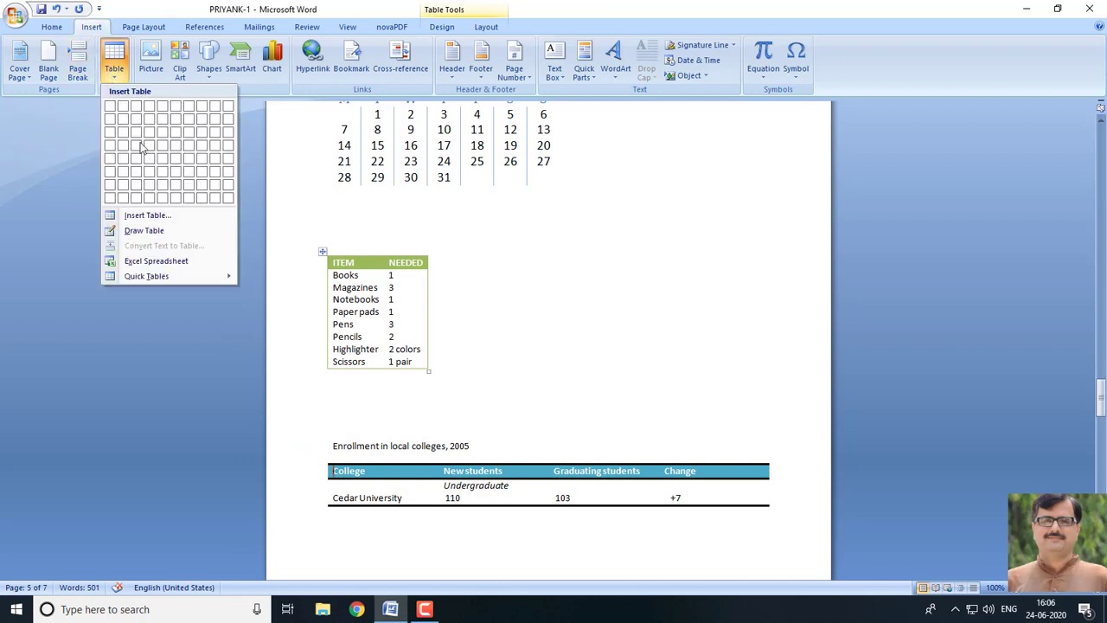
pyautogui.click(793, 327)
pyautogui.scroll(3, 677, 379)
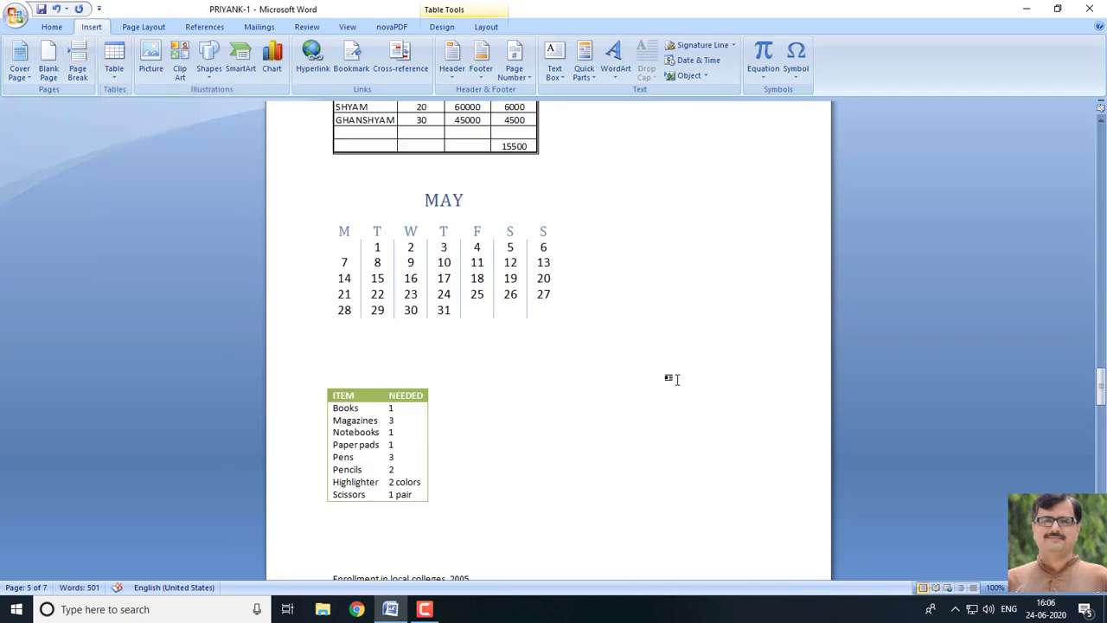
pyautogui.scroll(15, 677, 379)
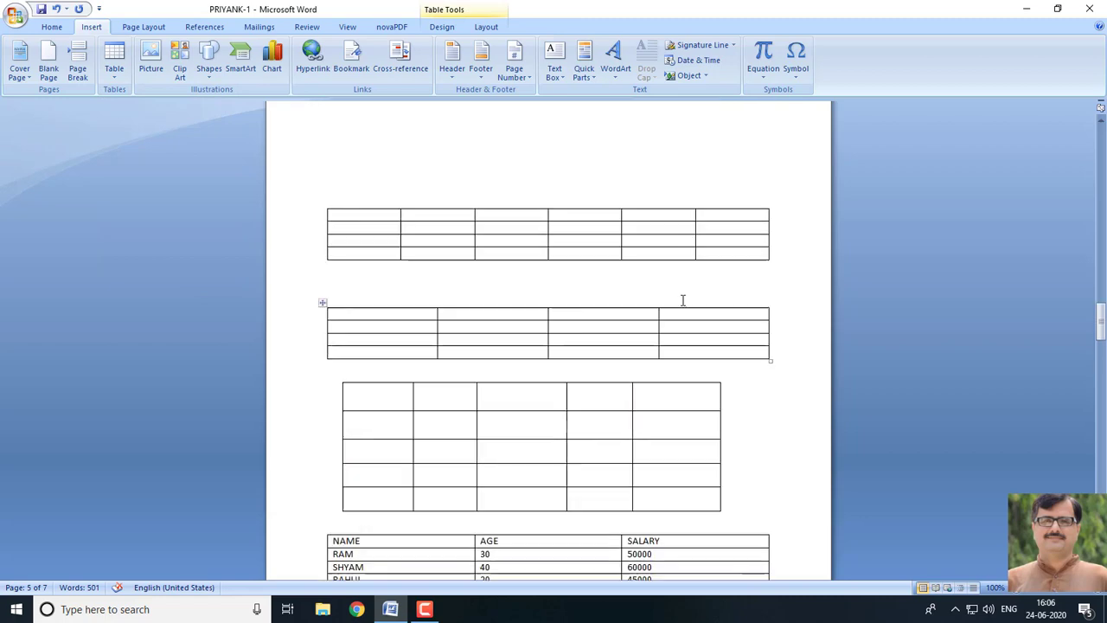
pyautogui.scroll(15, 682, 300)
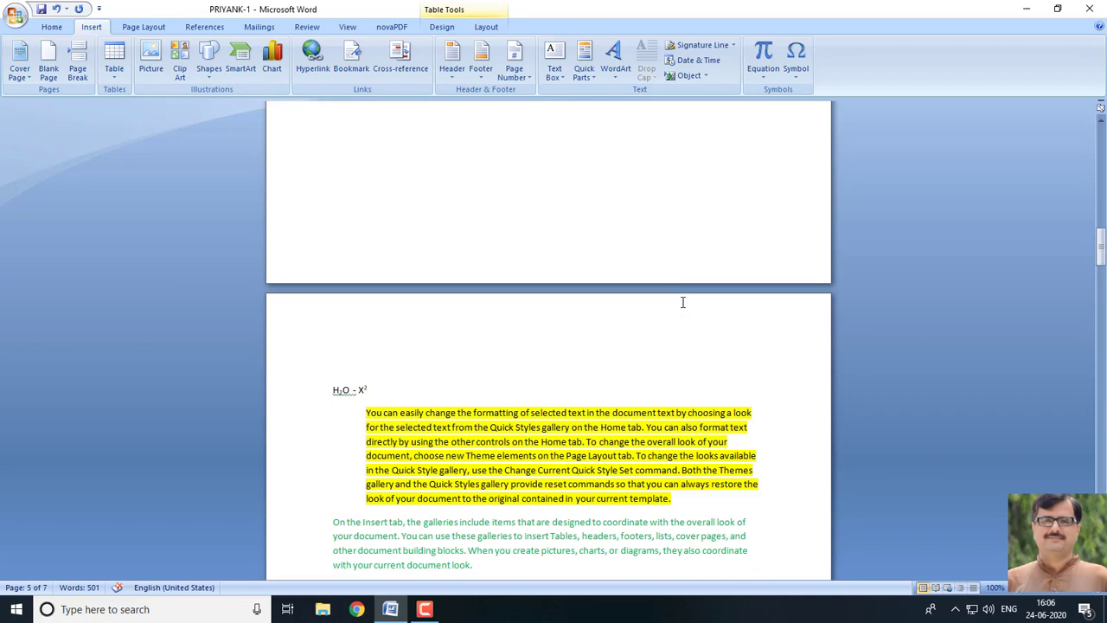